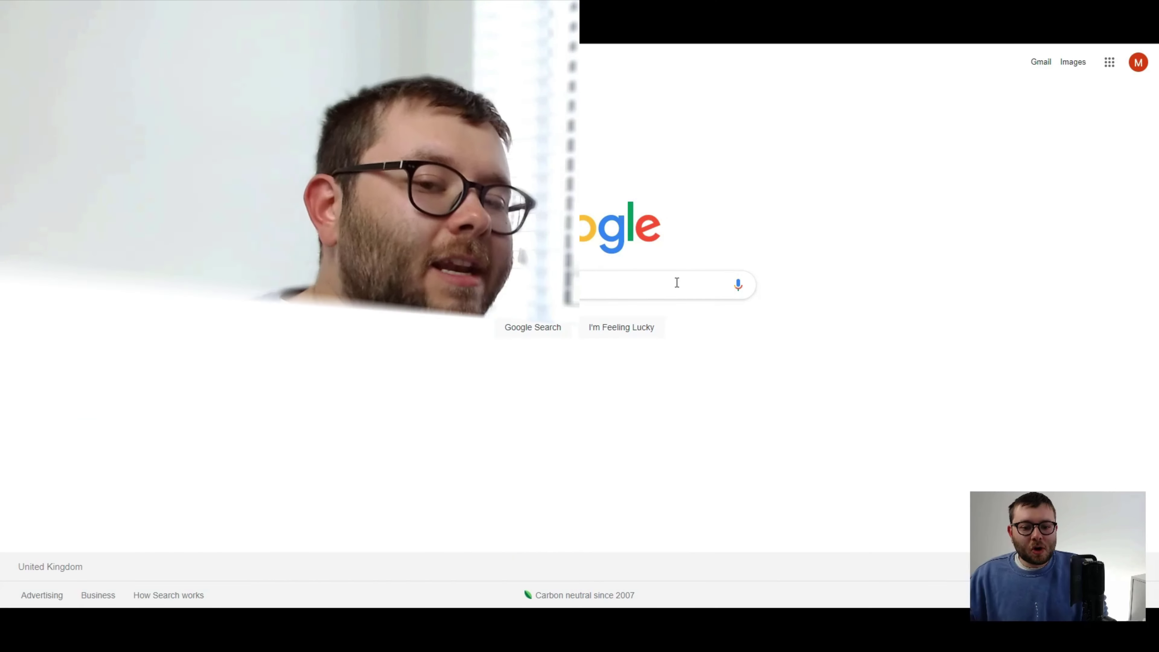
# Search Google for the current date and time.
pyautogui.click(678, 282)
pyautogui.write('date')
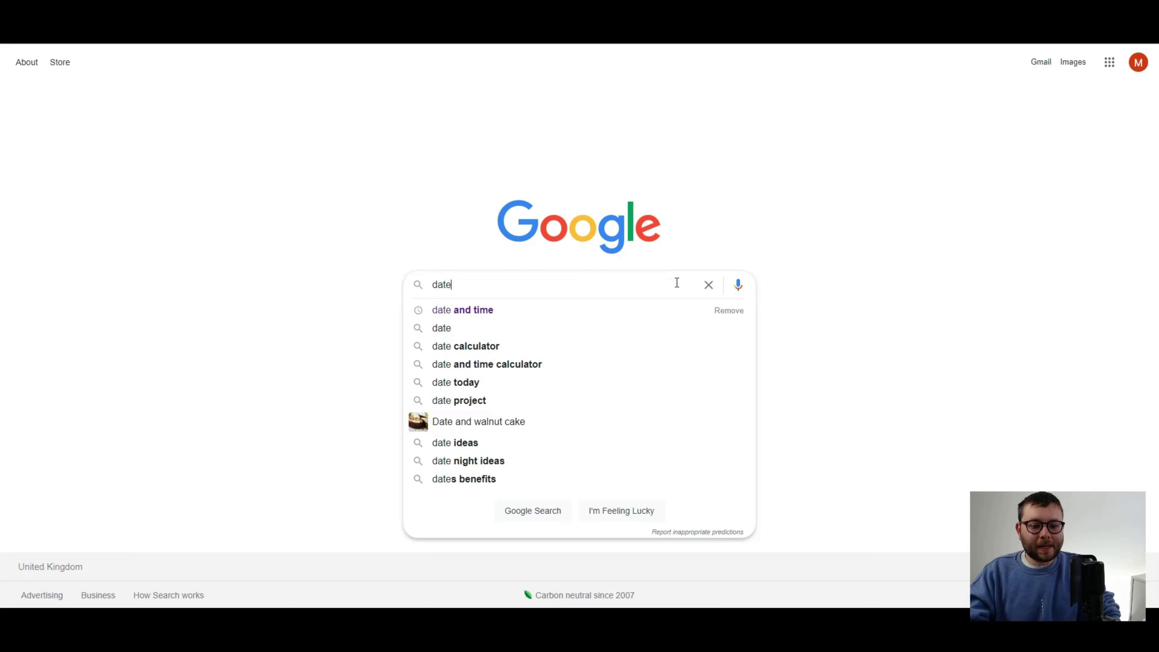
pyautogui.press('Down')
pyautogui.press('Return')
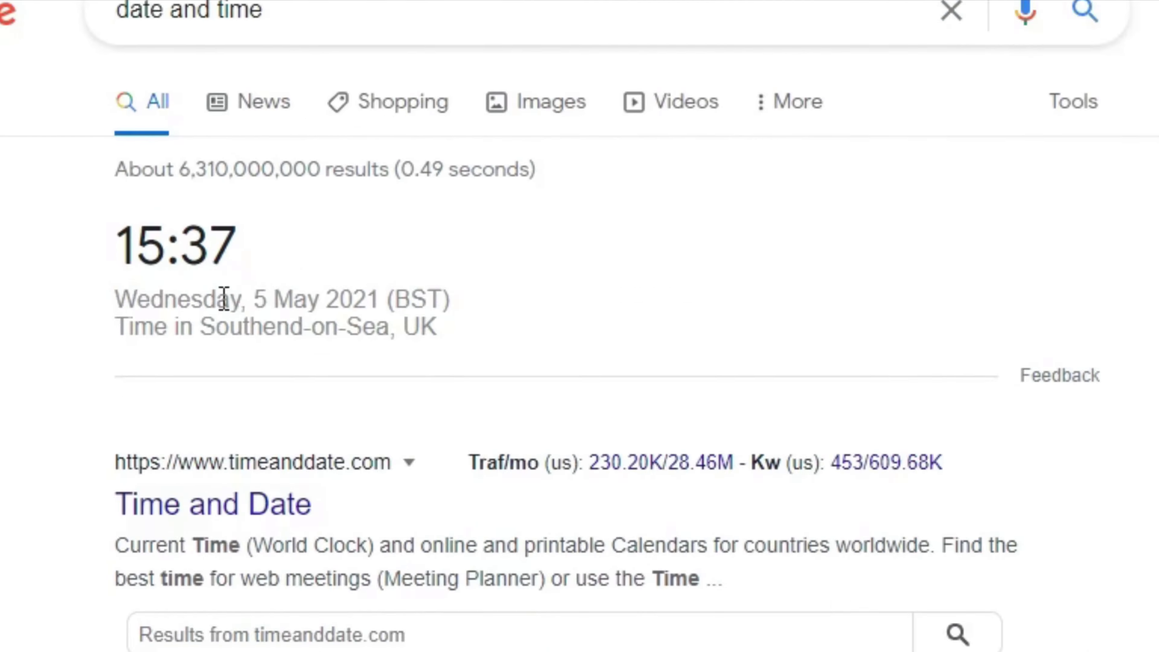
# Highlight the result's date, Wednesday 5 May 2021, and the current time, 15:37.
pyautogui.moveTo(132, 452); pyautogui.dragTo(627, 456)
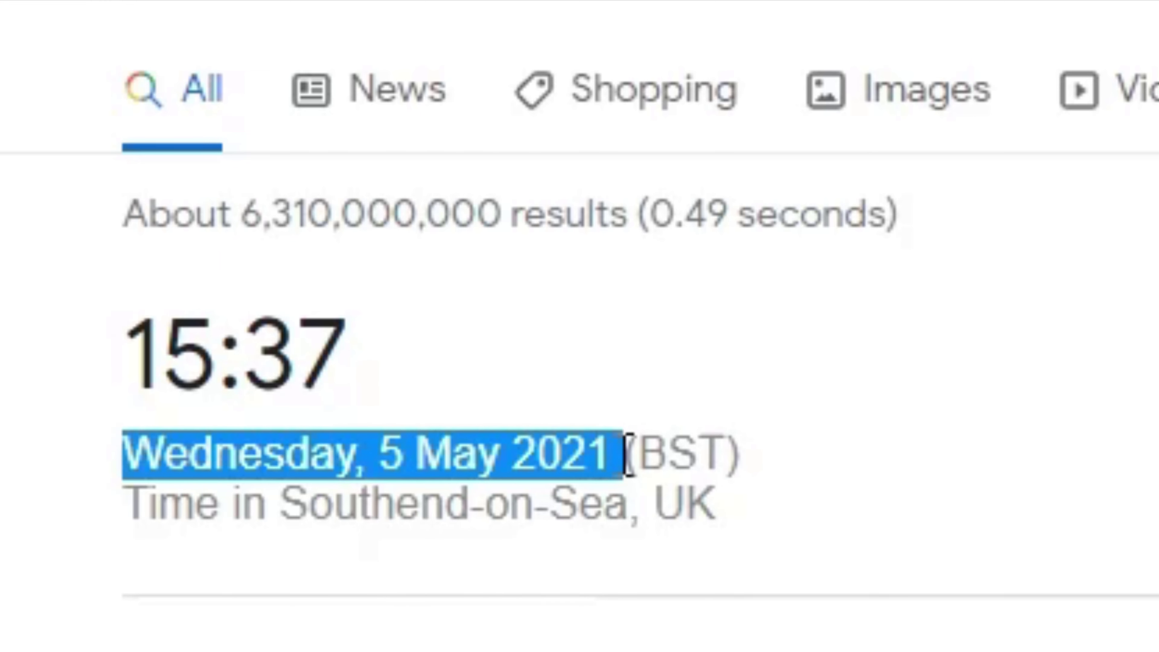
pyautogui.click(143, 377)
pyautogui.moveTo(143, 377); pyautogui.dragTo(572, 377)
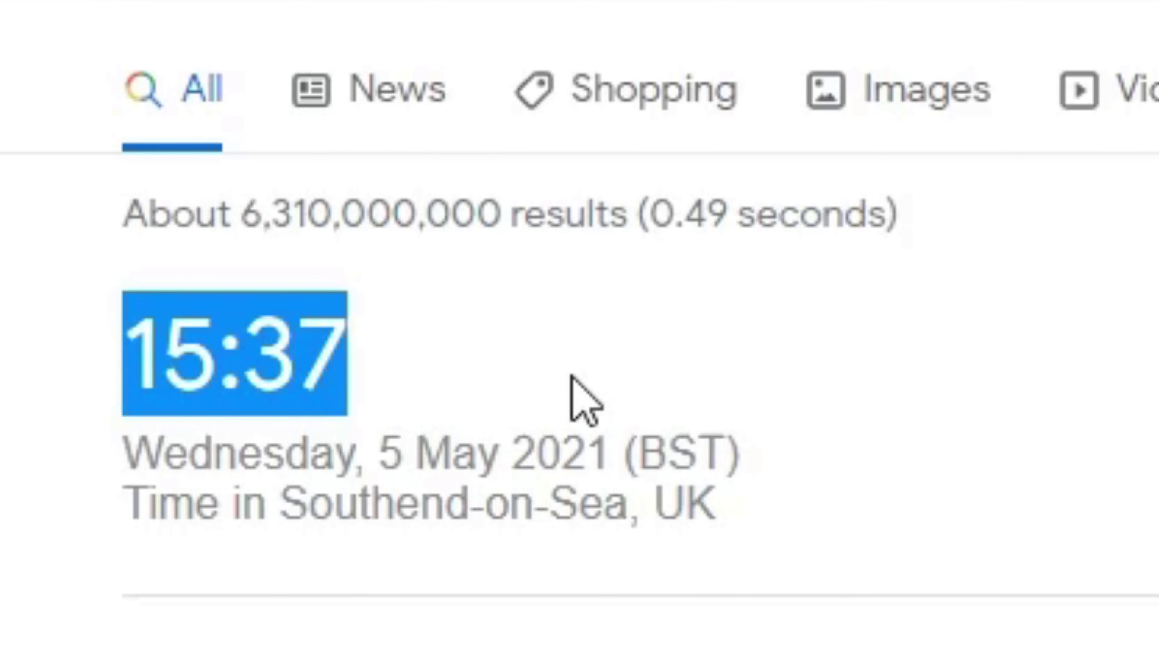
pyautogui.click(511, 379)
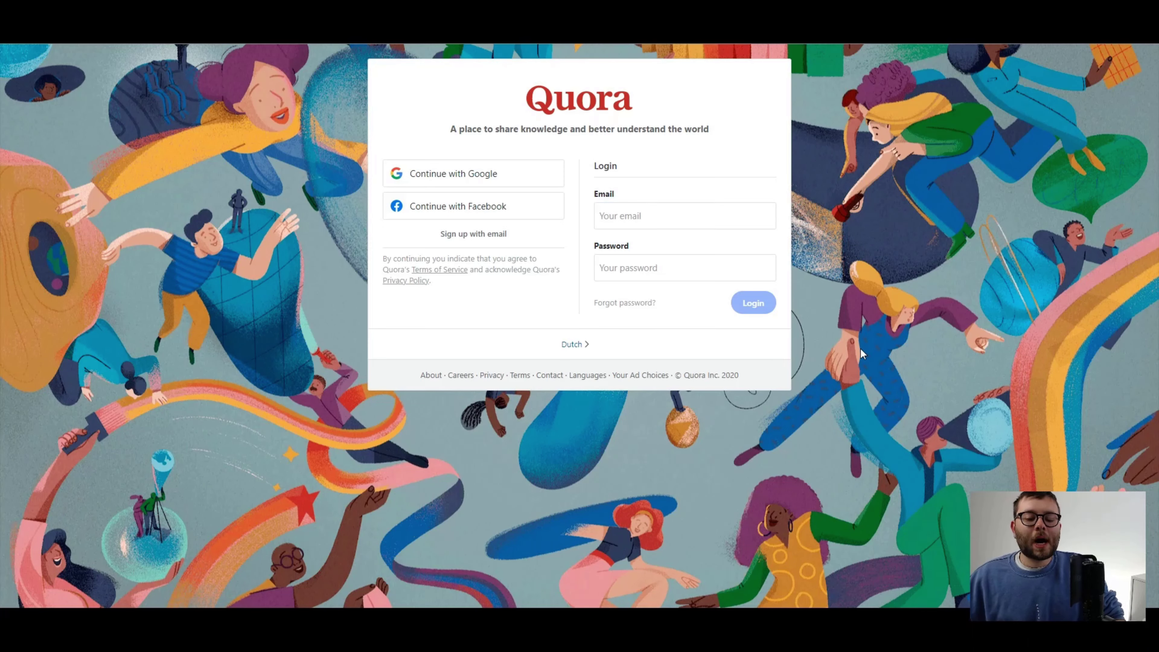
# Fill in the Quora email sign-up form and solve the bus-image reCAPTCHA.
pyautogui.click(499, 237)
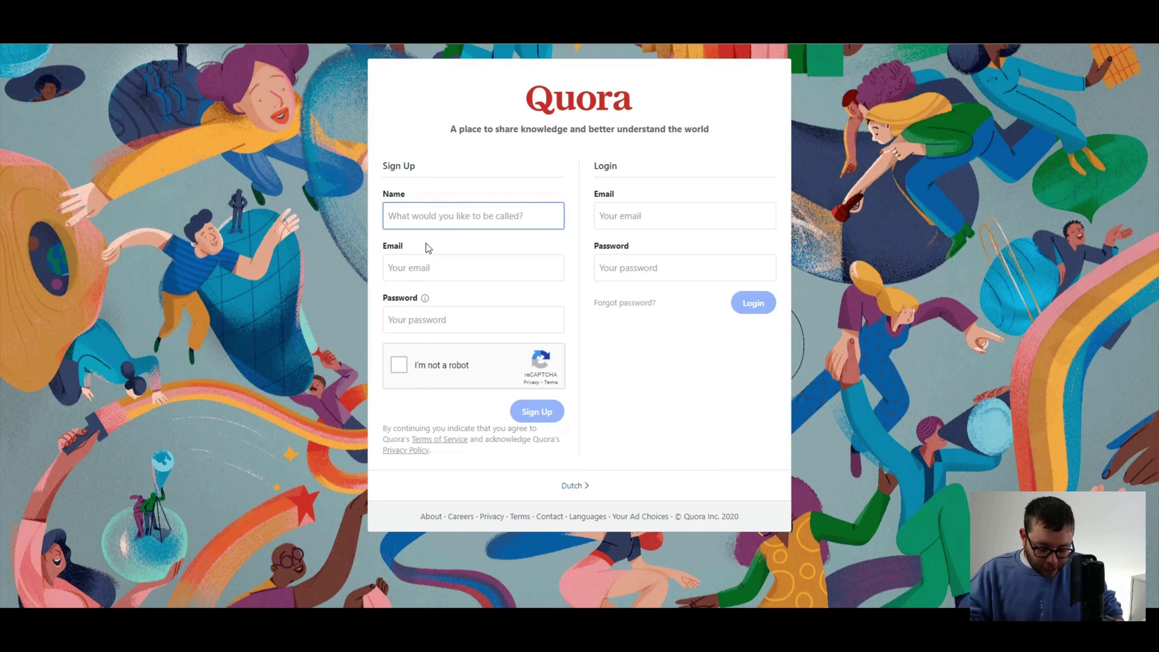
pyautogui.write('Video SEO Ni')
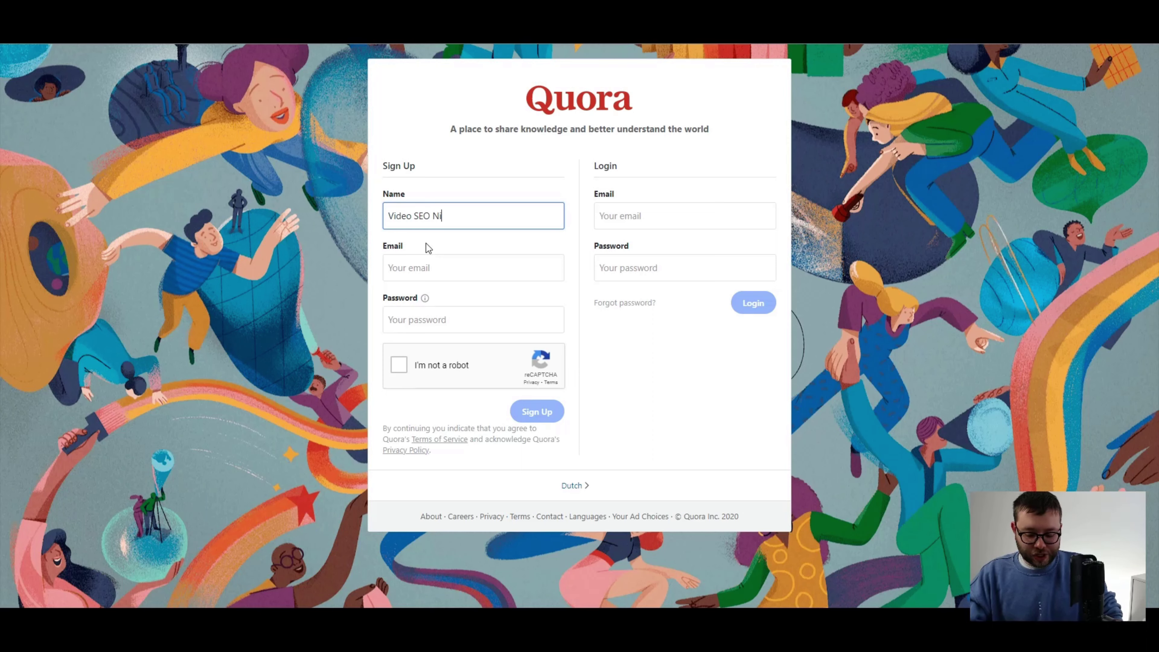
pyautogui.click(399, 402)
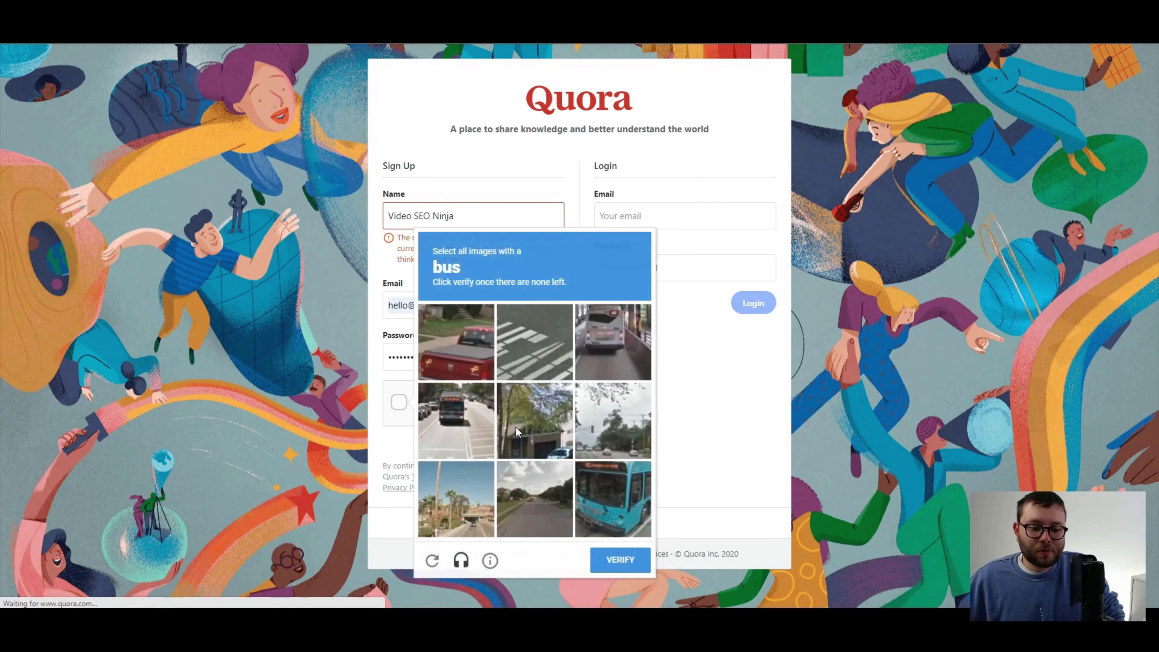
pyautogui.click(456, 422)
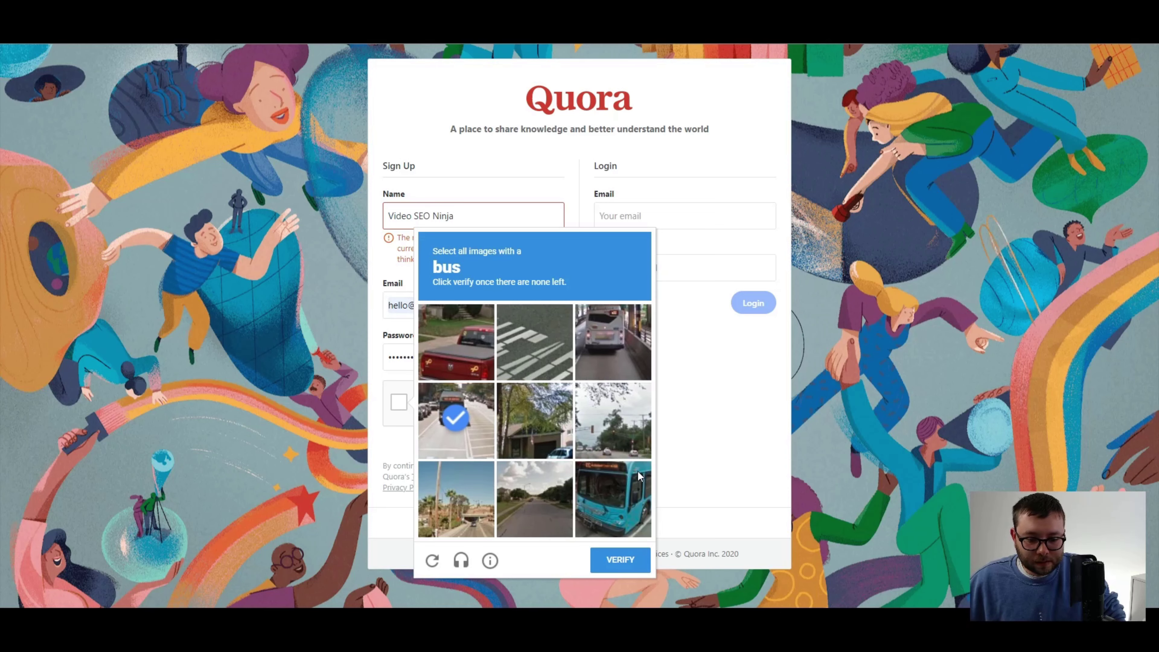
pyautogui.click(612, 498)
pyautogui.click(613, 343)
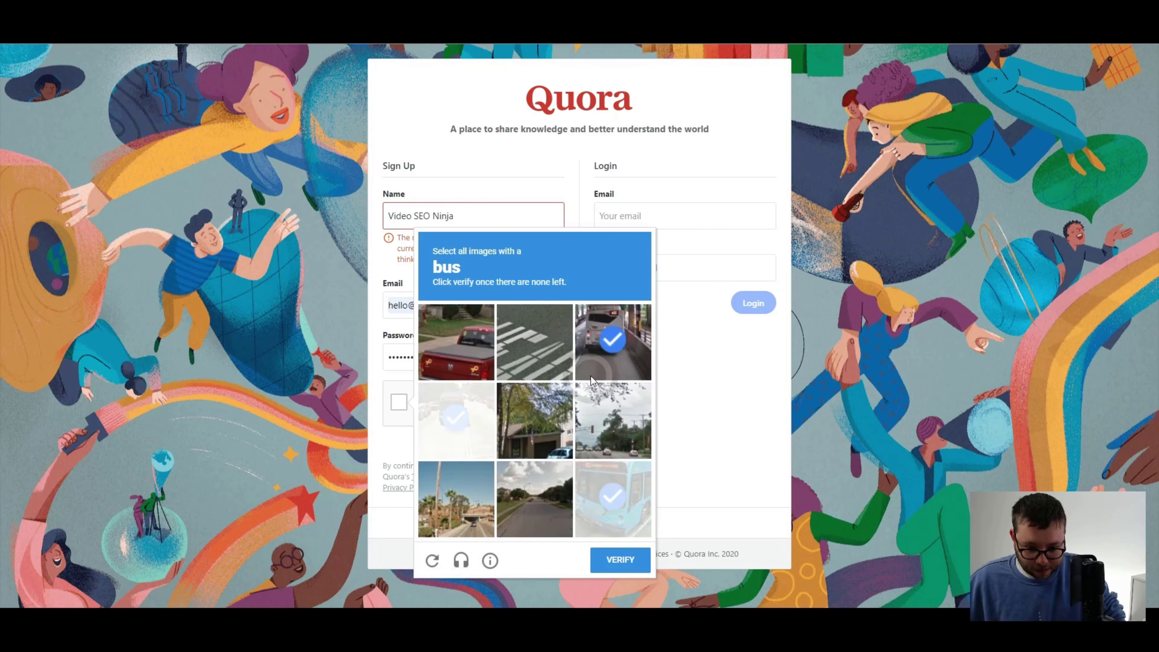
pyautogui.click(620, 560)
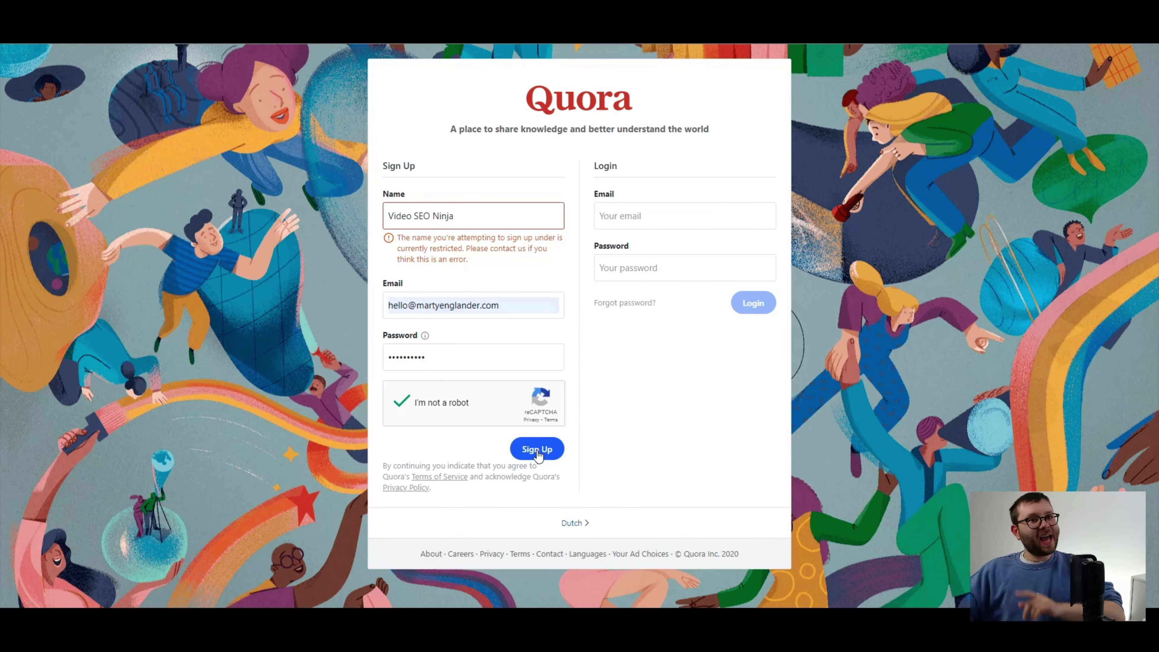
# Submit the sign-up, replacing the rejected name with a different full name.
pyautogui.click(538, 450)
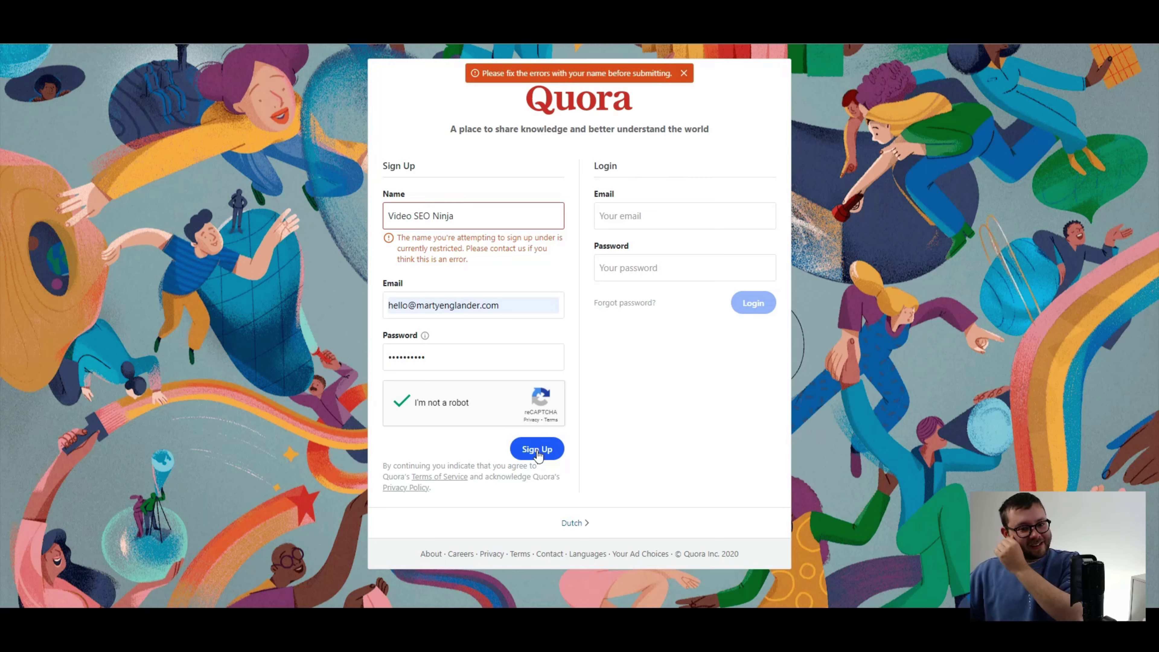
pyautogui.click(537, 450)
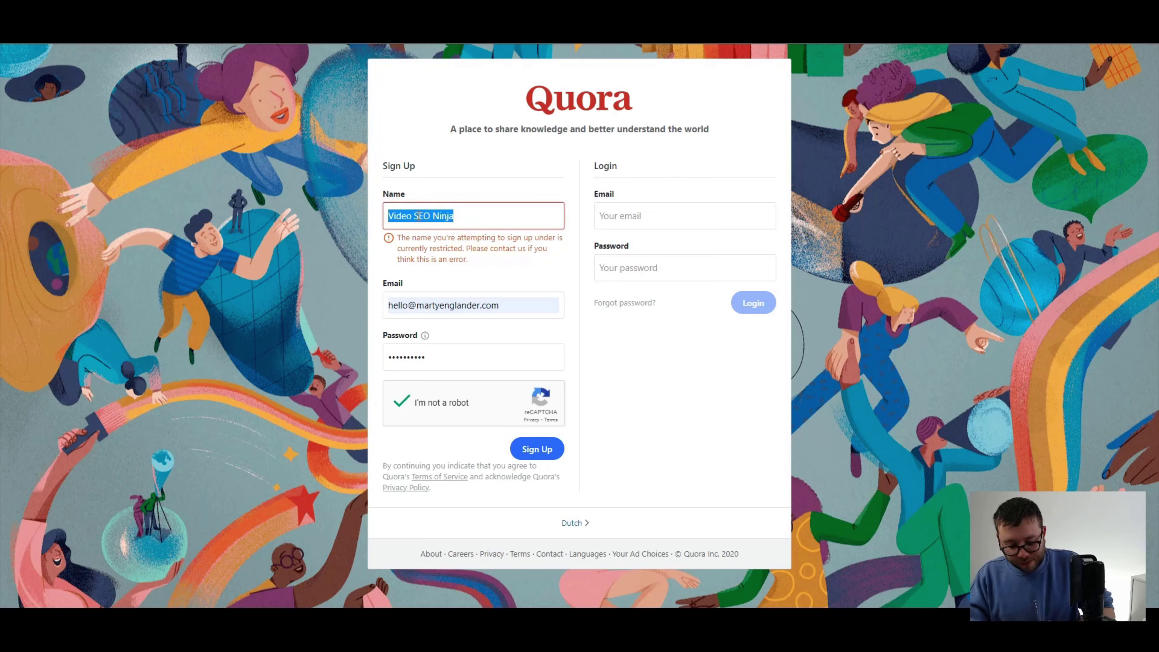
pyautogui.write('Marty')
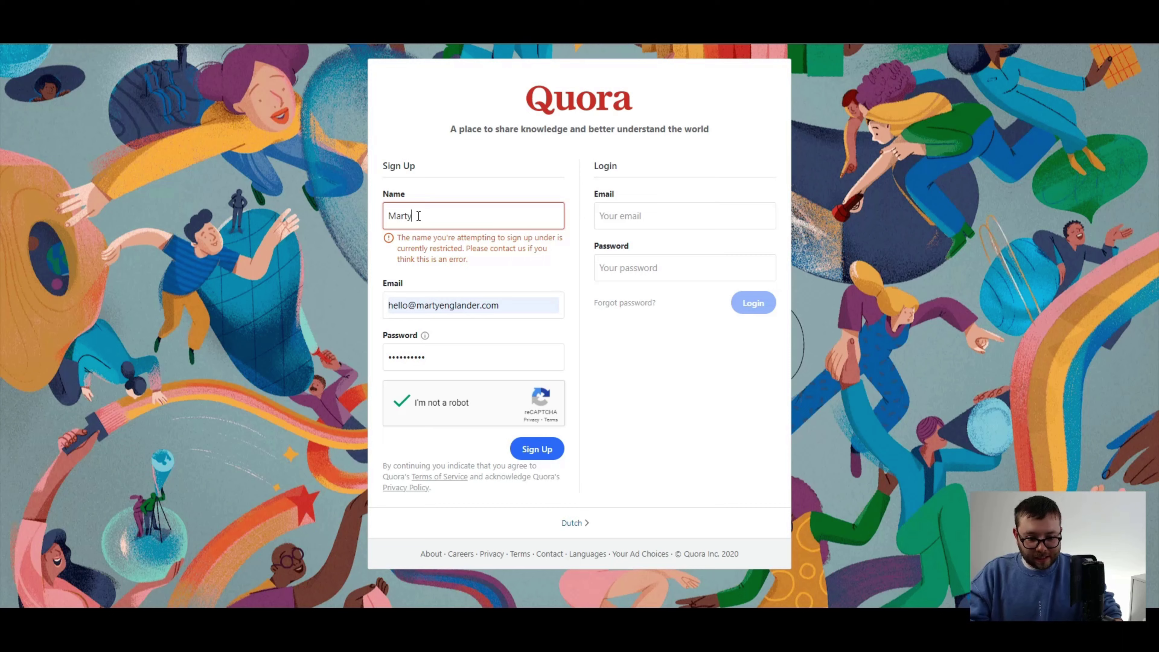
pyautogui.write(' E')
pyautogui.click(531, 449)
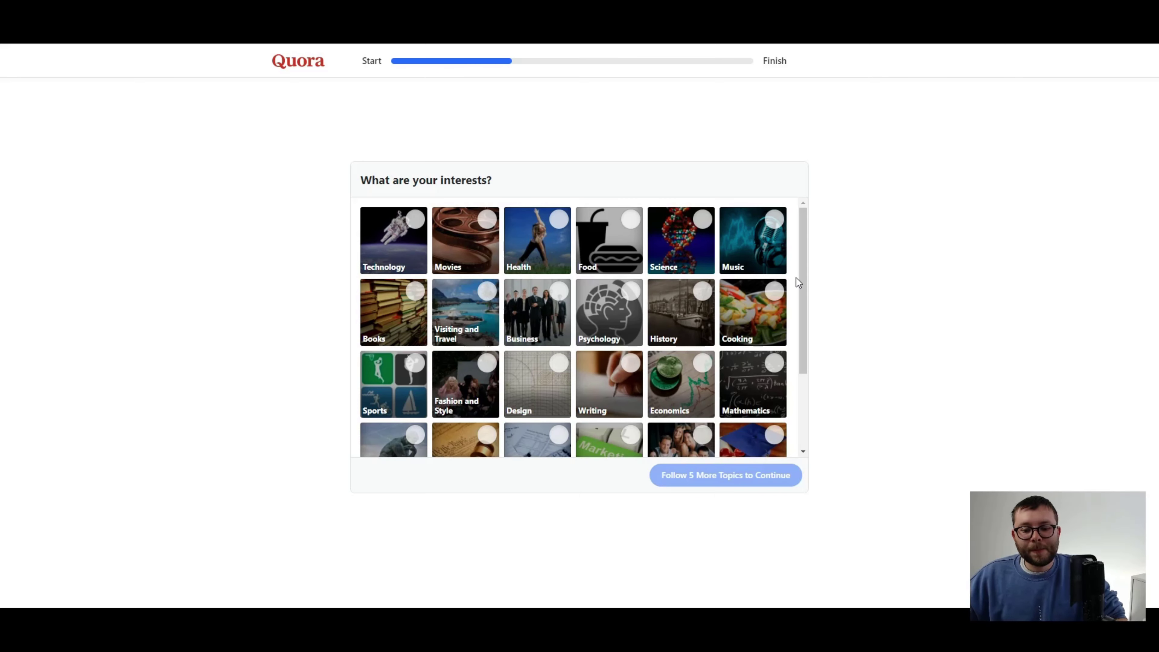
# Follow Marketing, Social Media Marketing and Digital Marketing, then continue to the home feed.
pyautogui.scroll(-1, 695, 320)
pyautogui.scroll(-2, 695, 320)
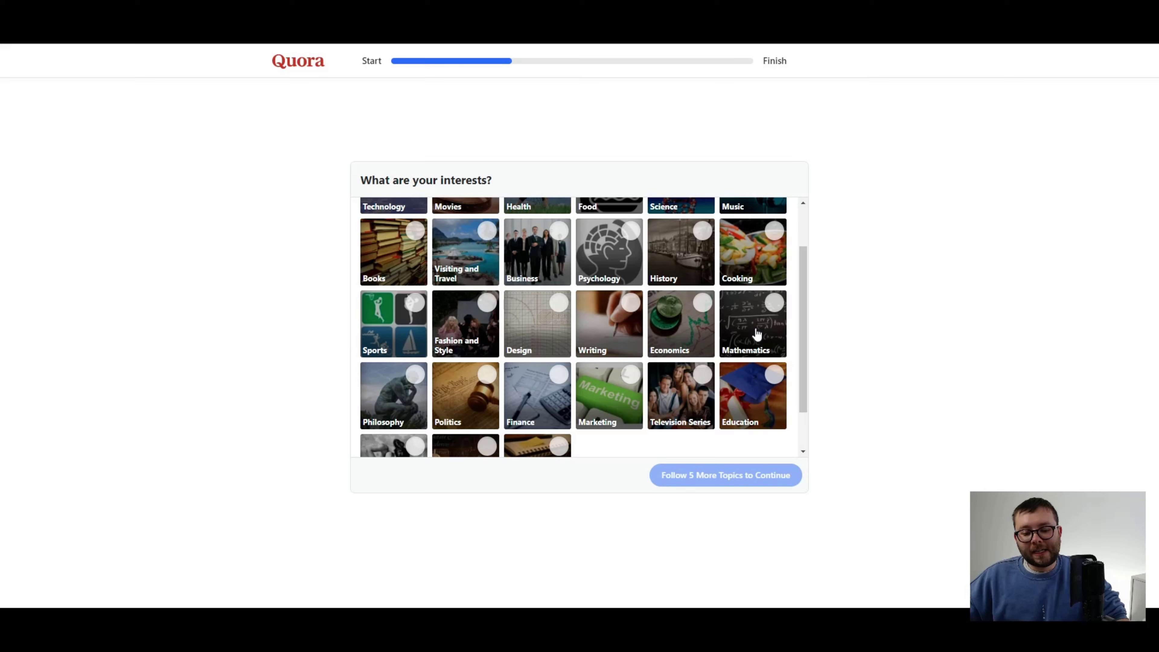
pyautogui.scroll(-2, 756, 331)
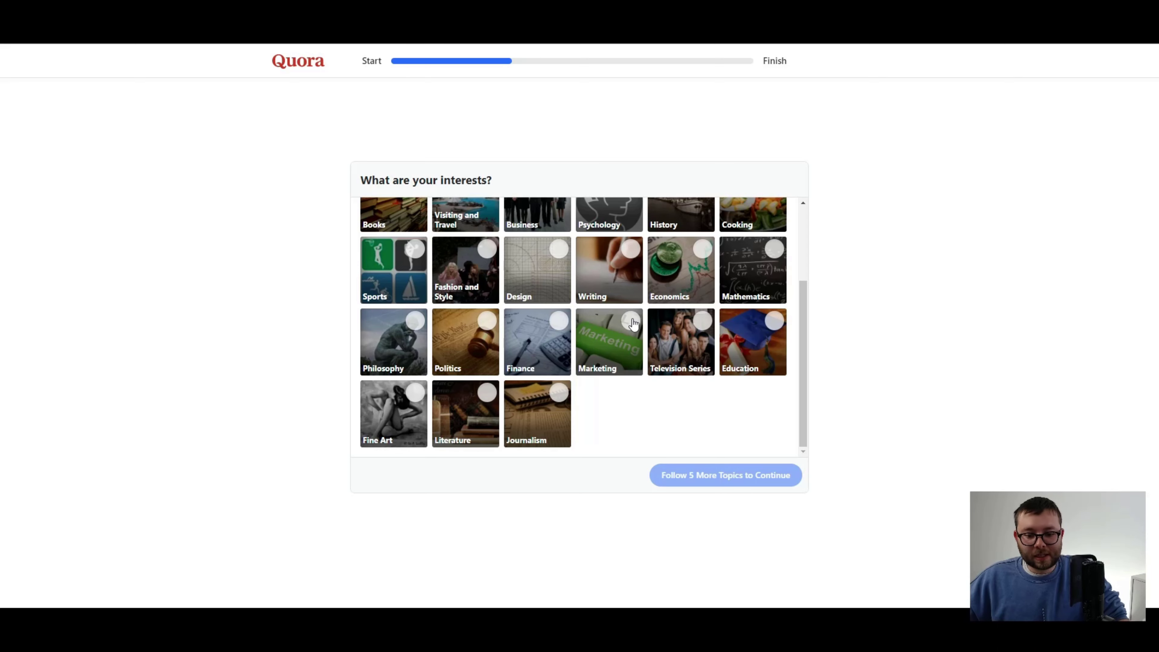
pyautogui.click(612, 340)
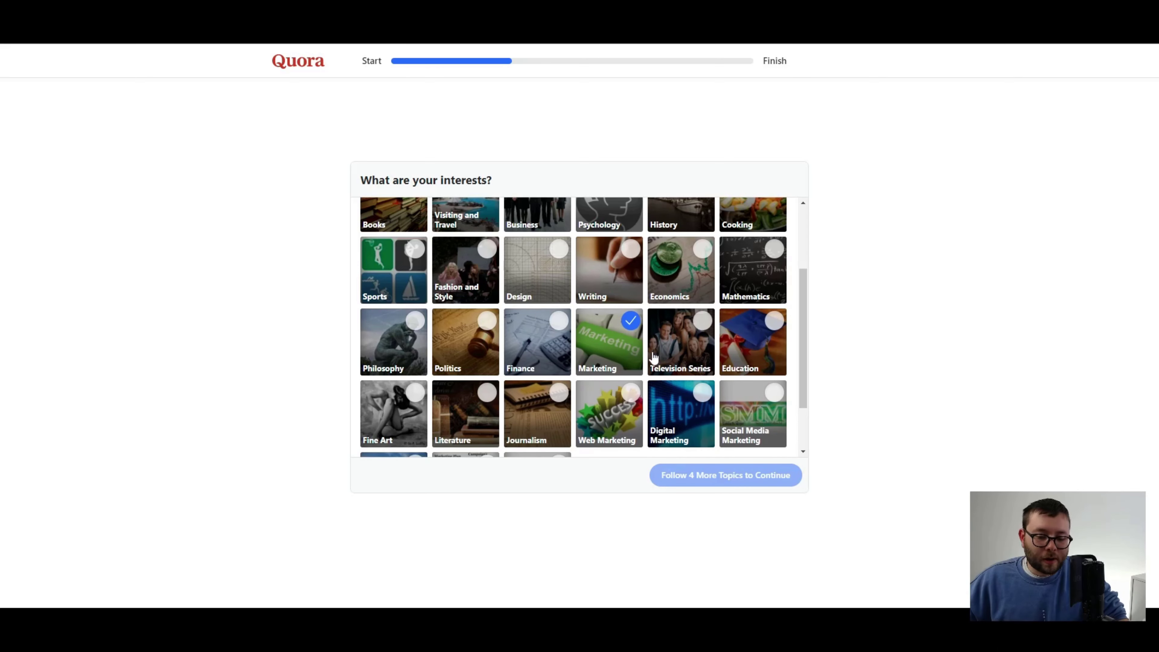
pyautogui.scroll(-2, 657, 355)
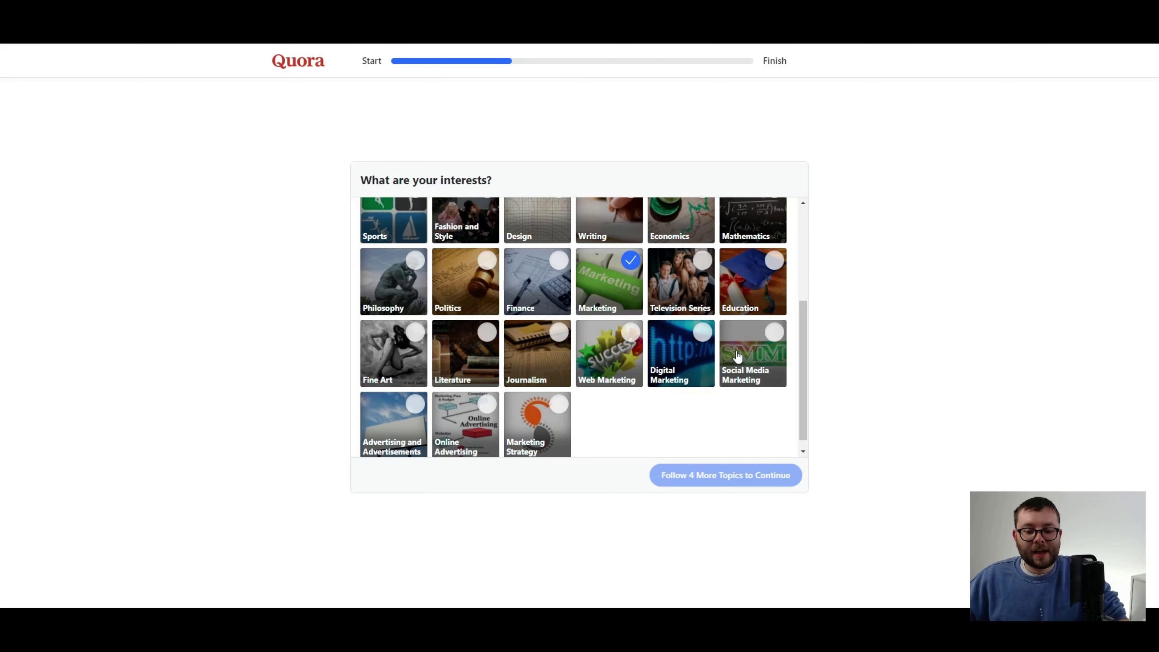
pyautogui.click(774, 332)
pyautogui.click(665, 360)
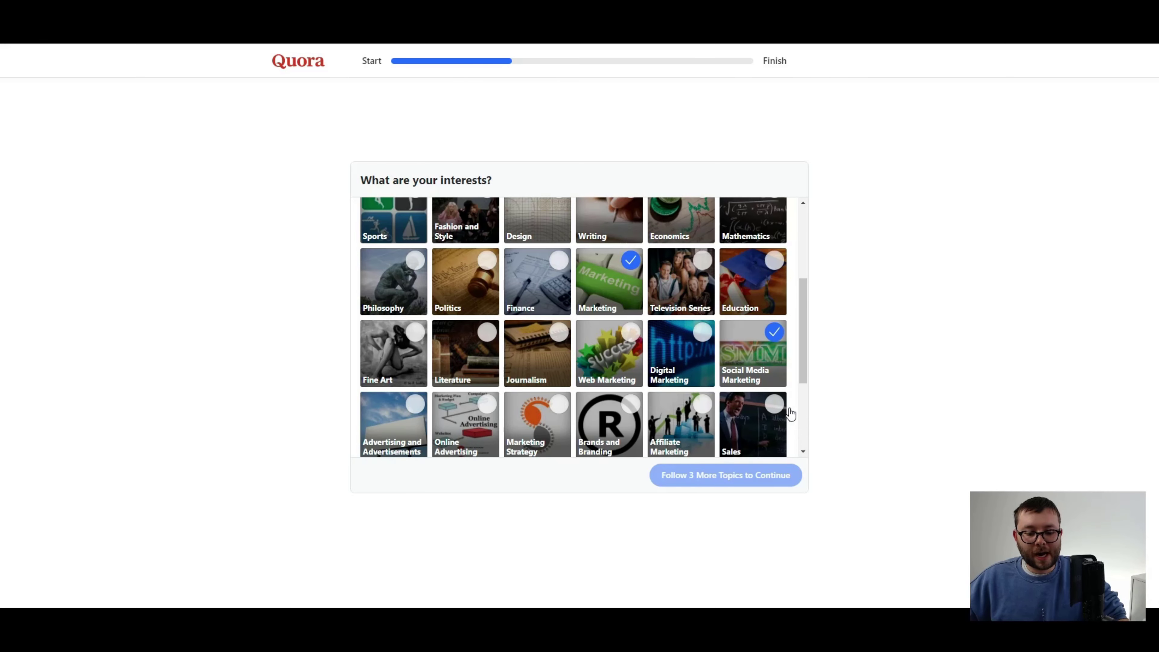
pyautogui.scroll(-1, 675, 388)
pyautogui.click(725, 475)
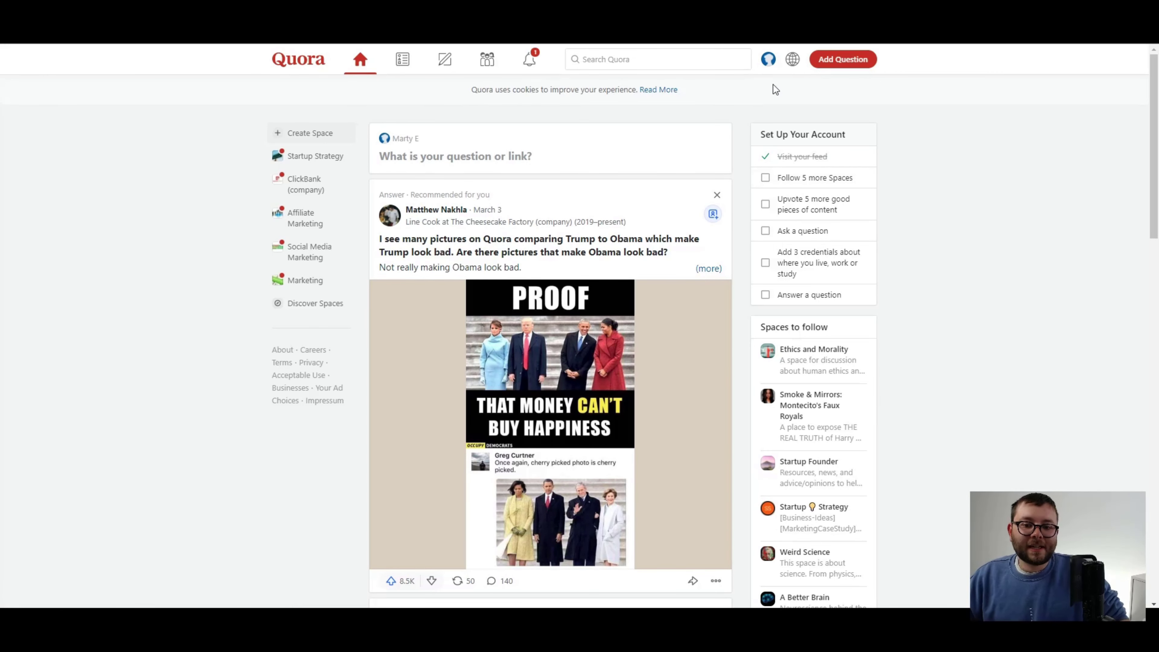
# Add the profile credential 'Video SEO Ninja' and start a profile description.
pyautogui.click(768, 59)
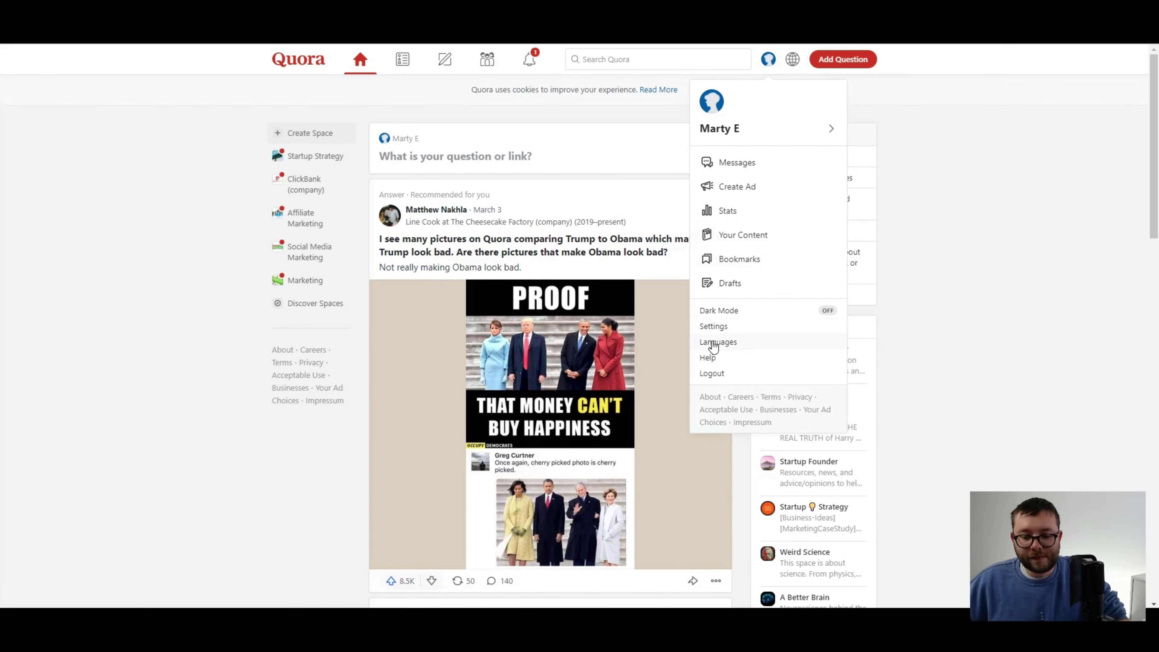
pyautogui.click(708, 326)
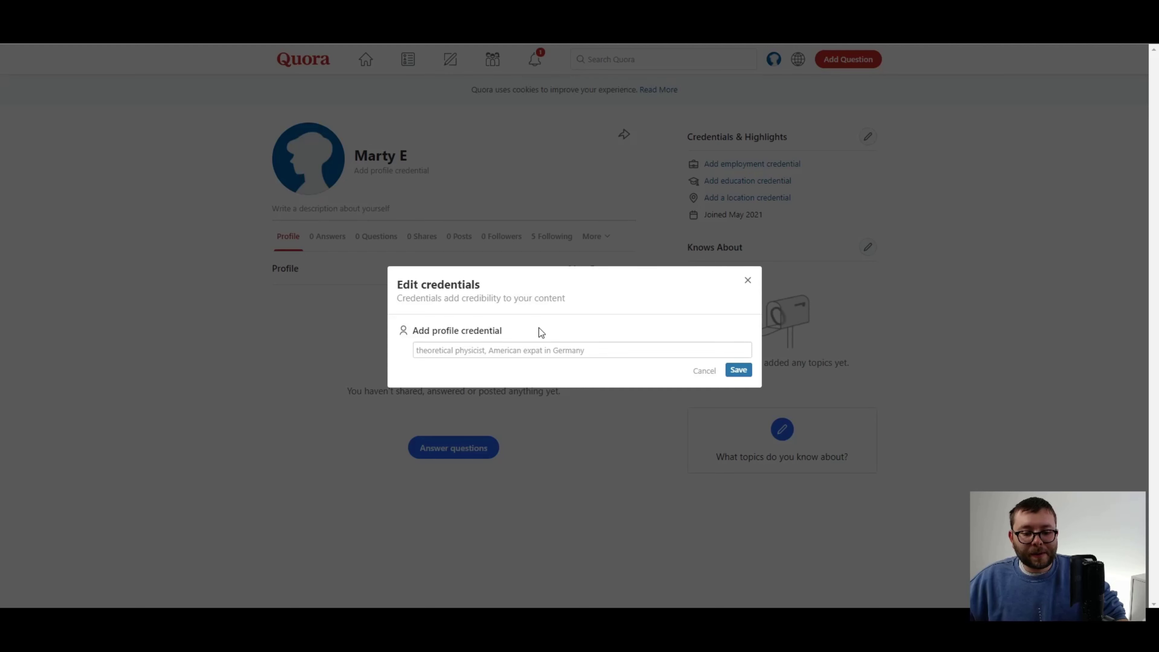
pyautogui.write('Video ')
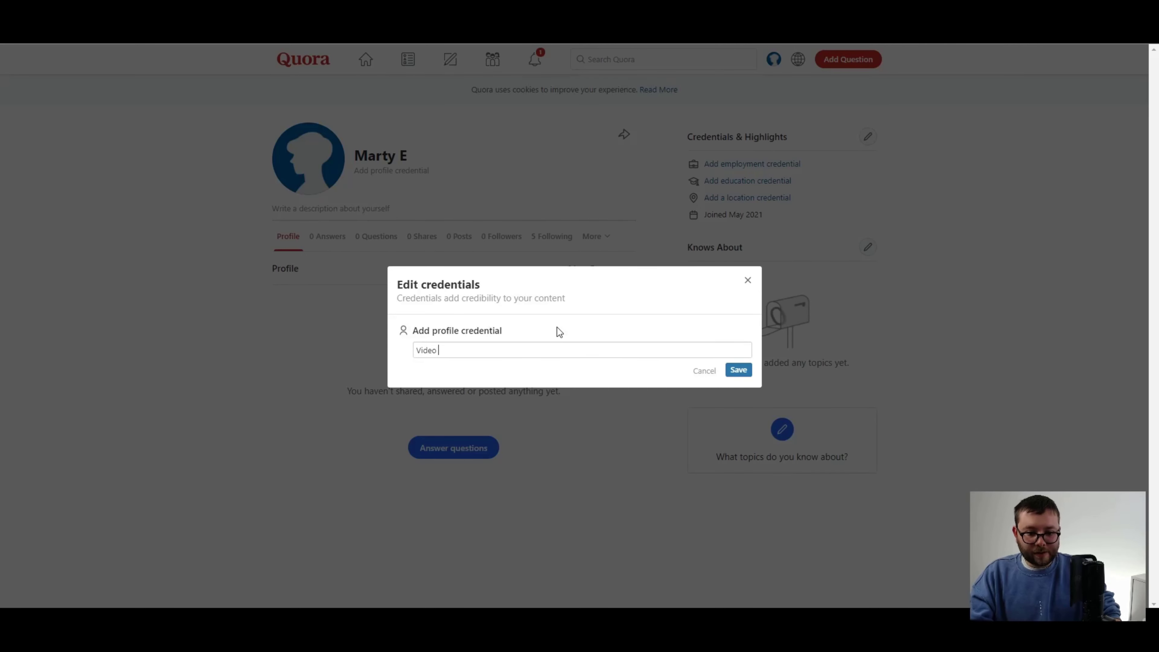
pyautogui.write('SEO Ninja')
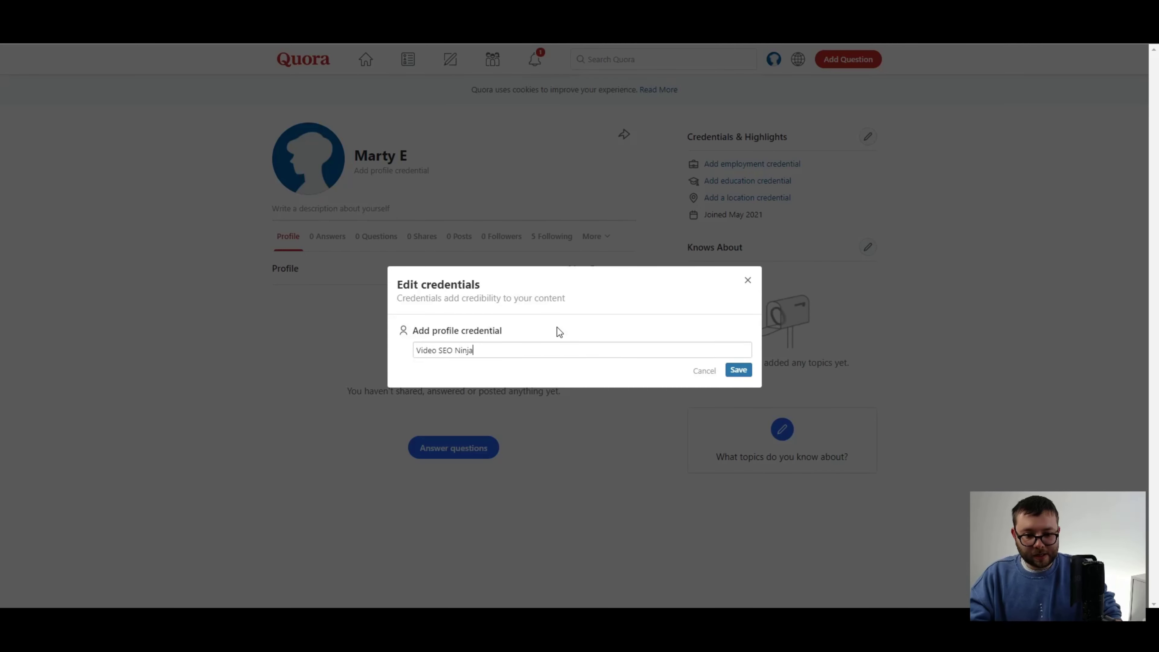
pyautogui.click(740, 371)
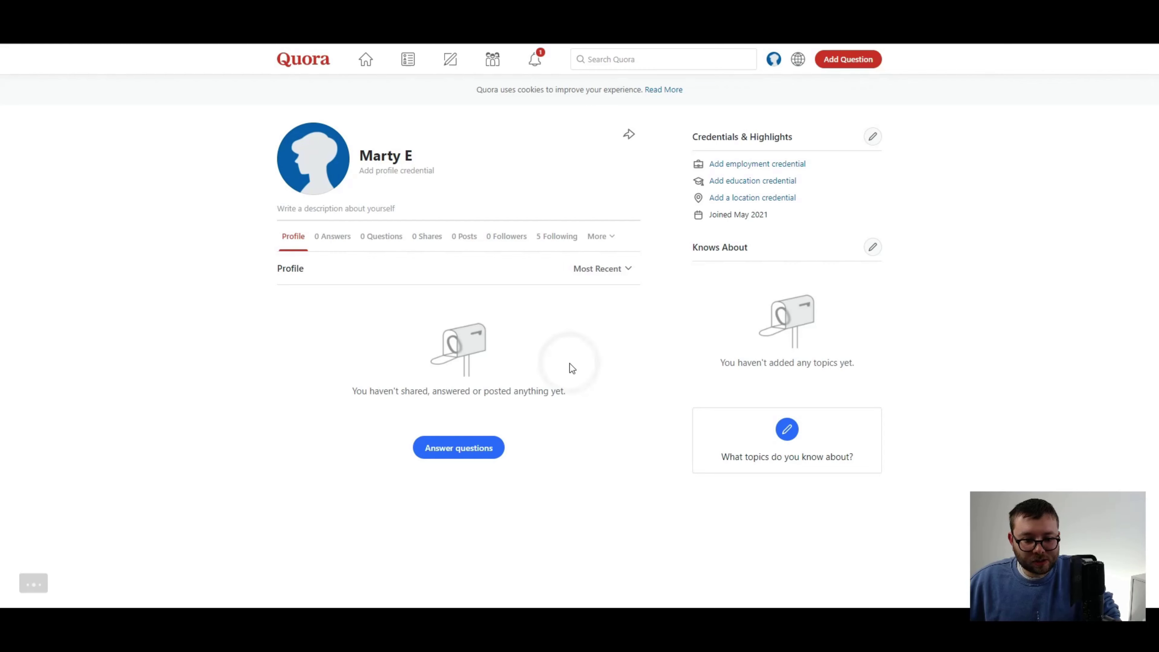
pyautogui.click(378, 209)
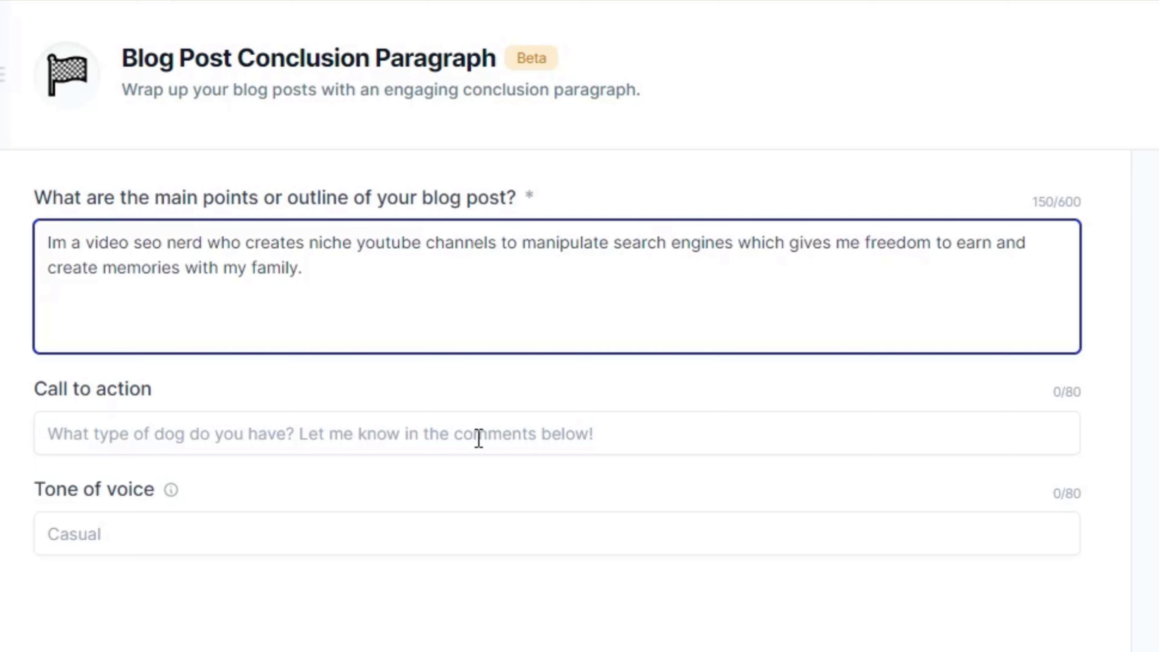
# Enter the call to action 'Click on my profile for more info!' and tone 'Relaxed', then generate conclusions.
pyautogui.click(508, 432)
pyautogui.write('Click opn')
pyautogui.press('BackSpace')
pyautogui.press('BackSpace')
pyautogui.write('n my profile for more info!')
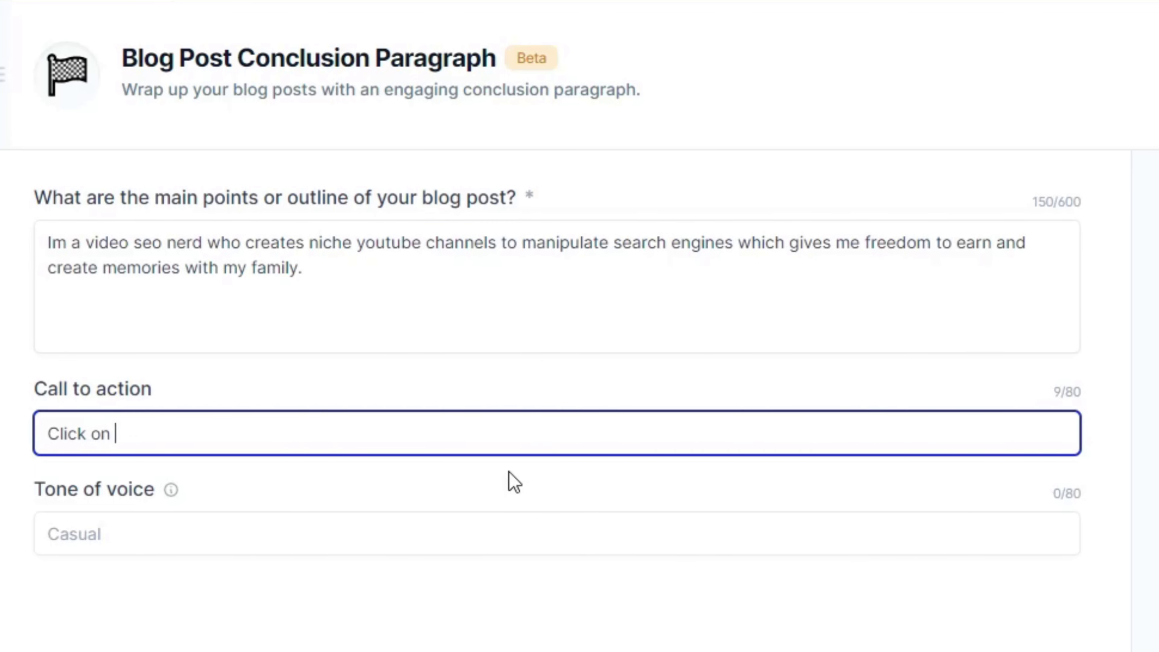
pyautogui.click(533, 531)
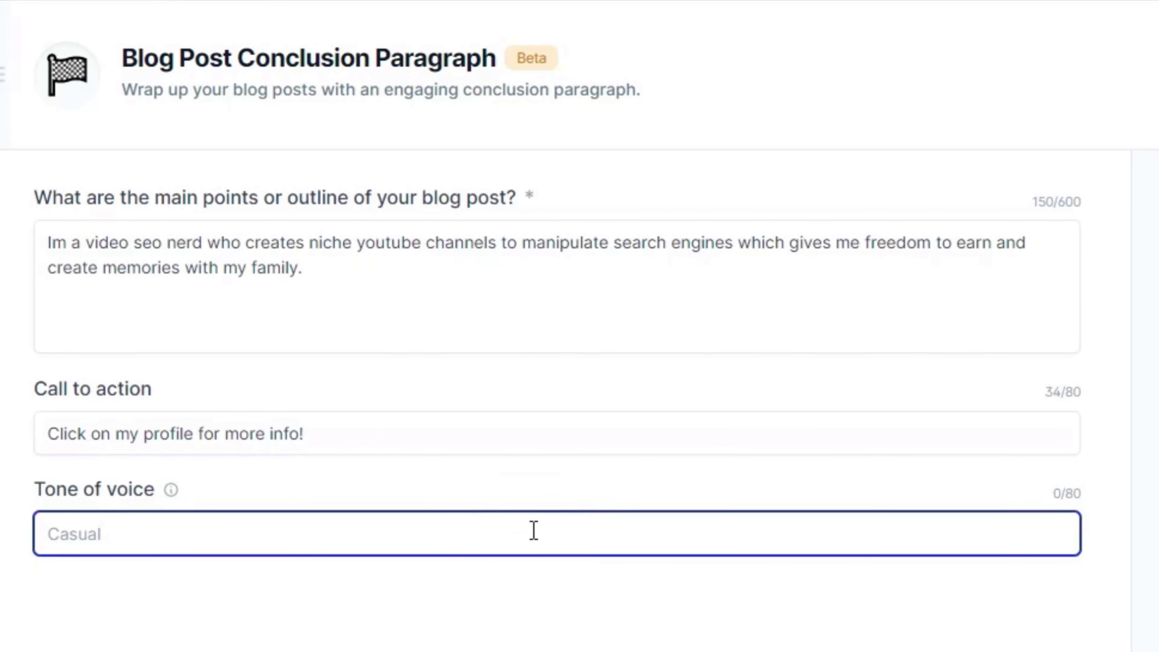
pyautogui.write('E')
pyautogui.press('BackSpace')
pyautogui.write('R')
pyautogui.press('BackSpace')
pyautogui.write('axed')
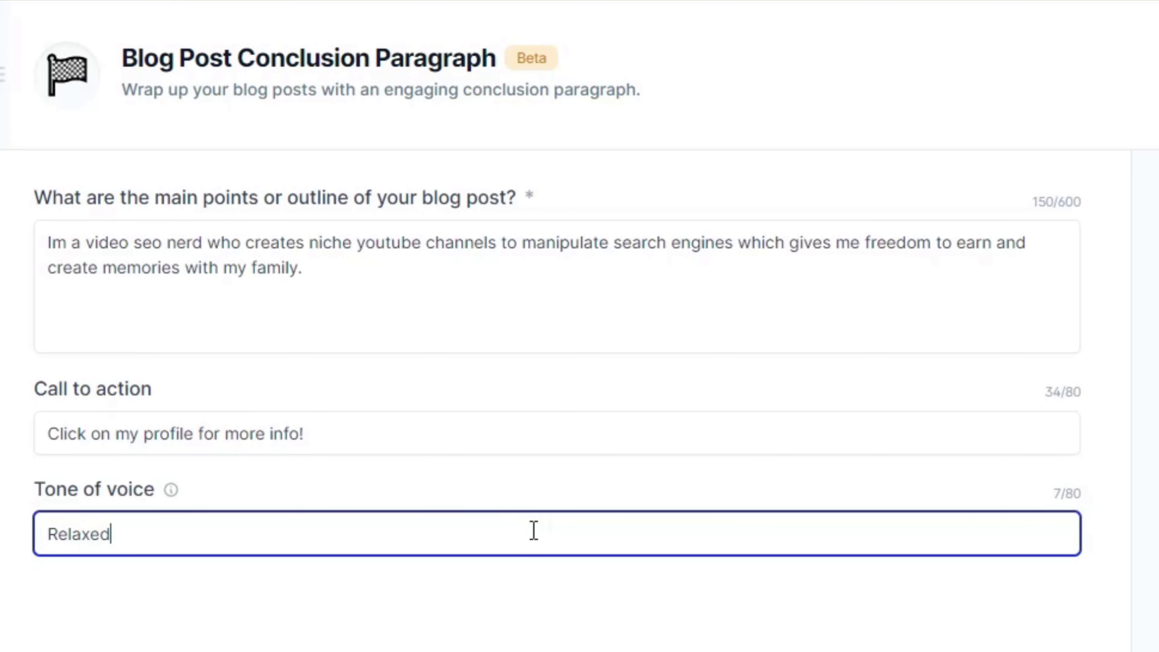
pyautogui.click(499, 590)
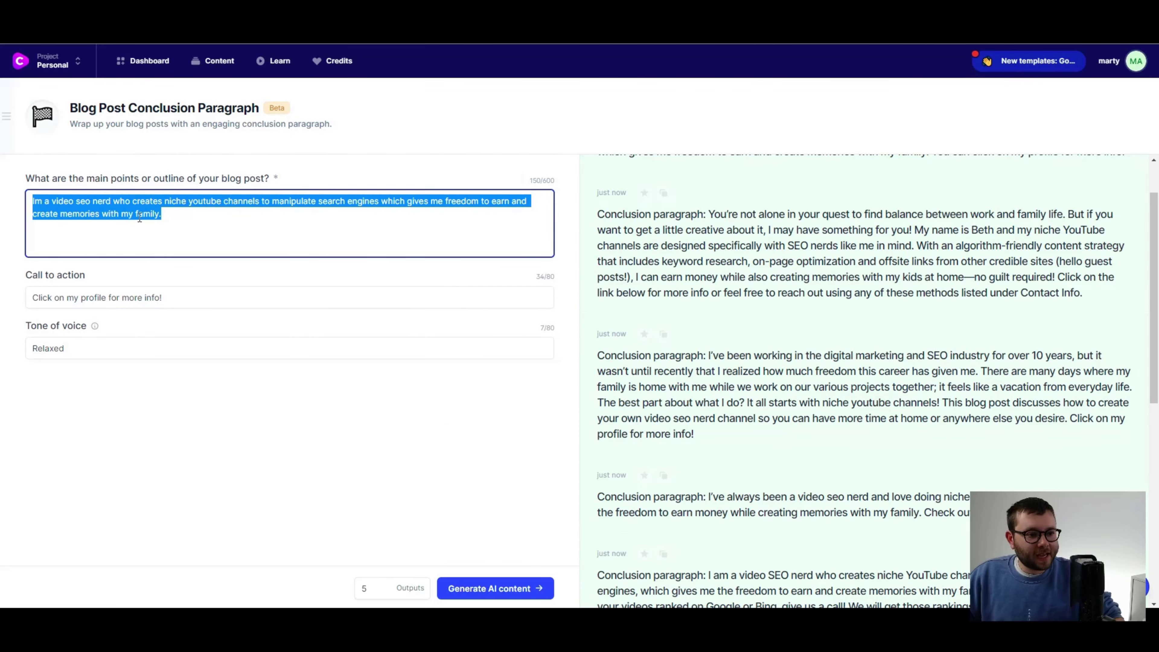
# Run the Explain It To a Child template on the bio and copy the second rewrite.
pyautogui.click(217, 61)
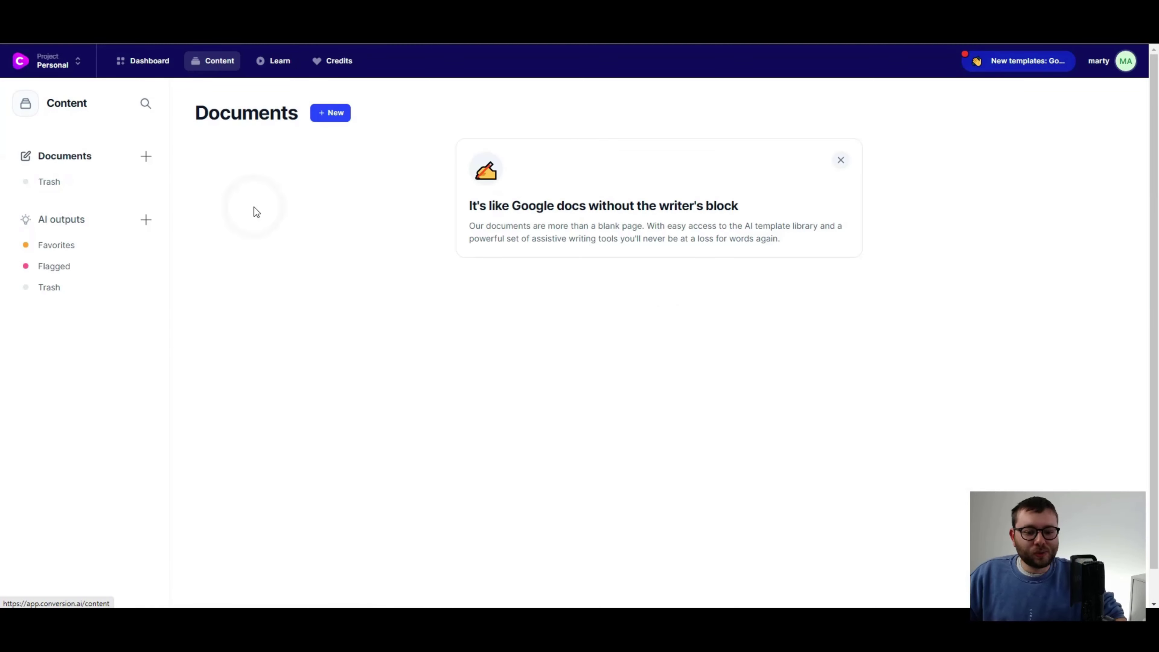
pyautogui.click(159, 67)
pyautogui.scroll(-5, 799, 418)
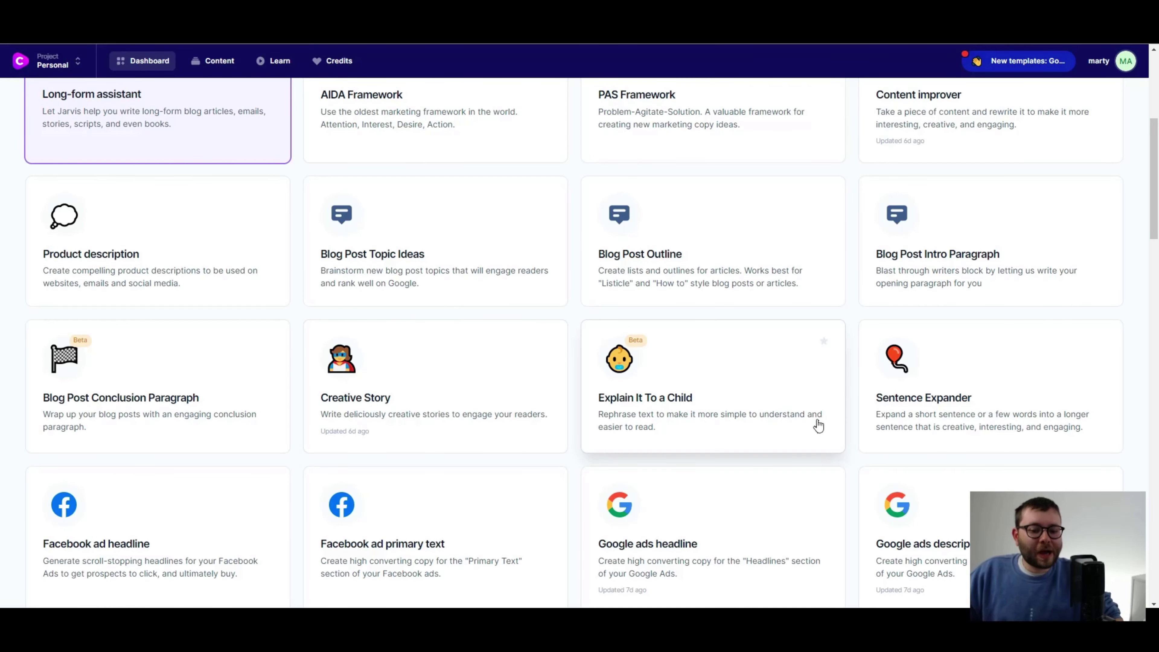
pyautogui.click(765, 417)
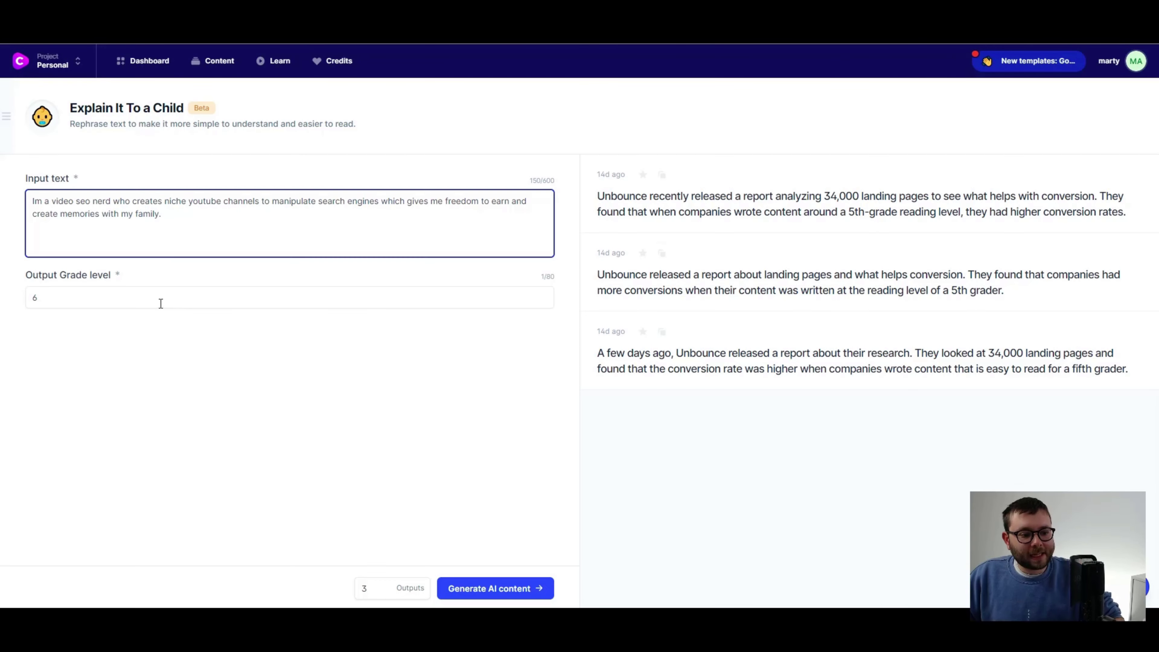
pyautogui.click(499, 589)
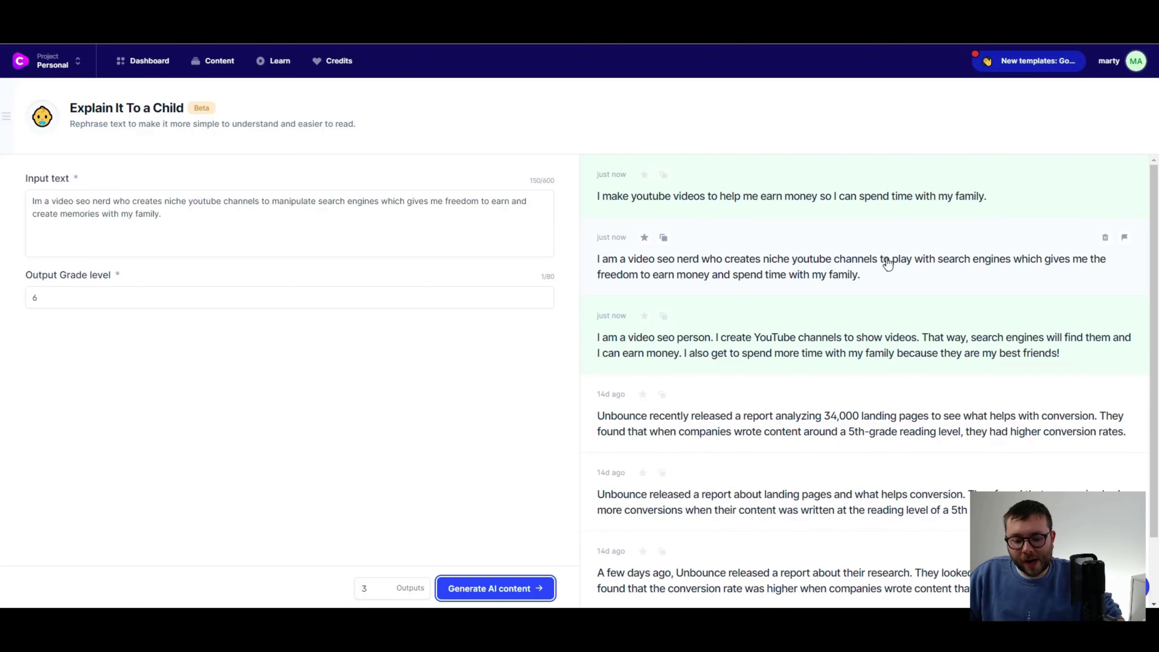
pyautogui.click(663, 237)
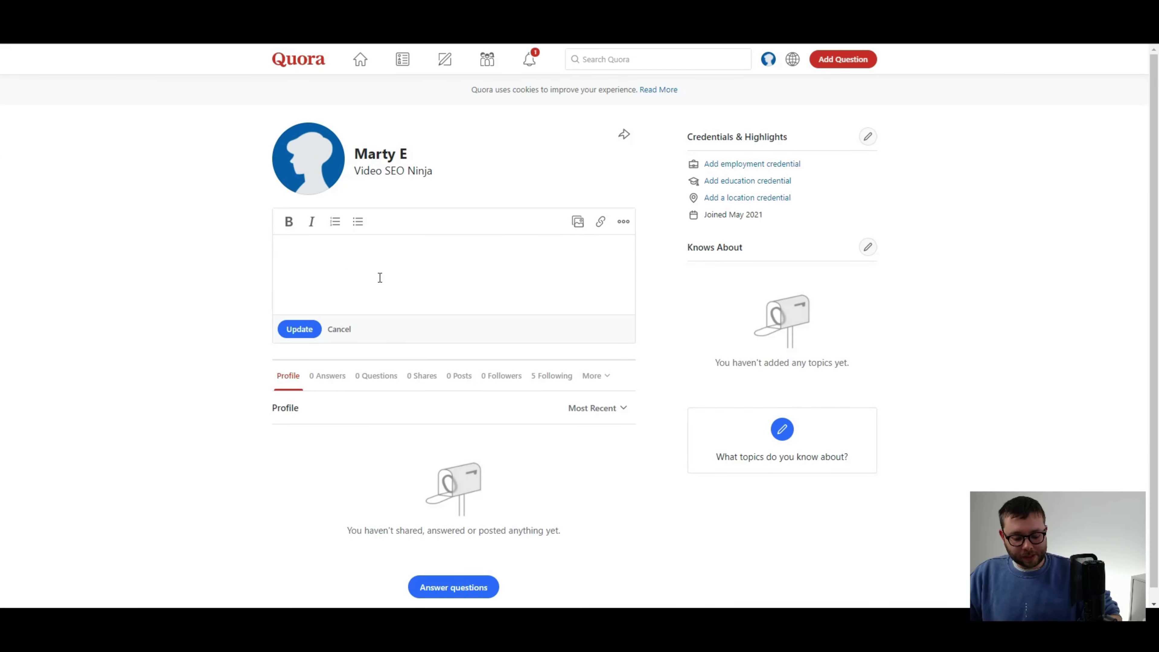
# Paste the rewritten video SEO nerd sentence into the Quora profile bio and update it.
pyautogui.hotkey('ctrl', 'v')
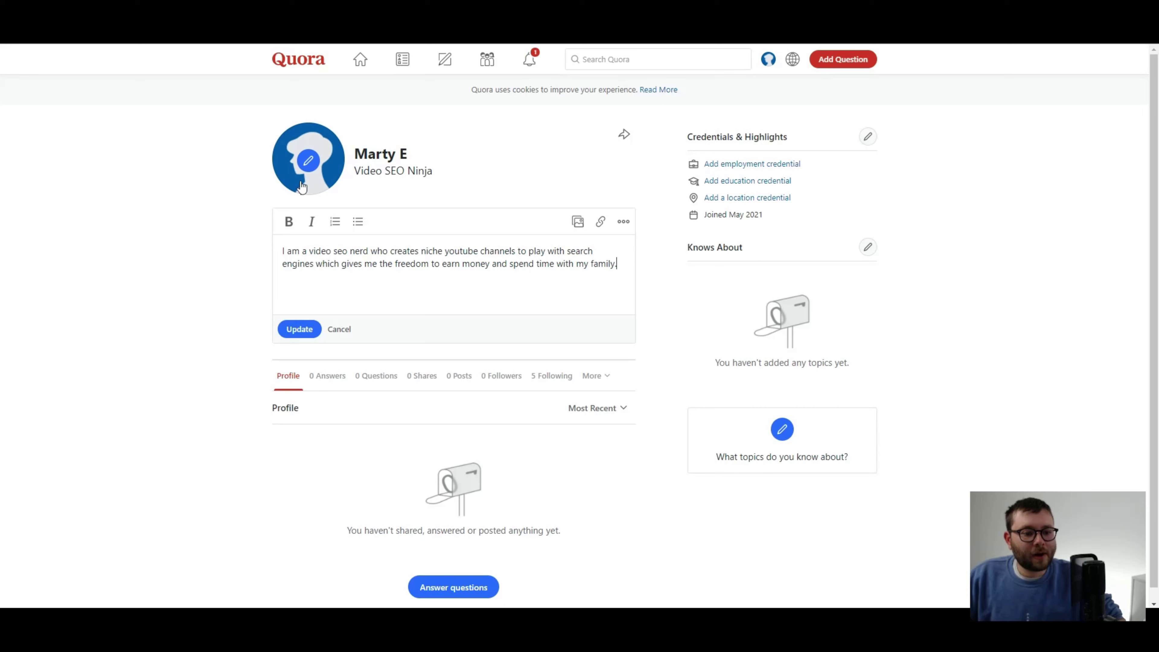
pyautogui.click(309, 329)
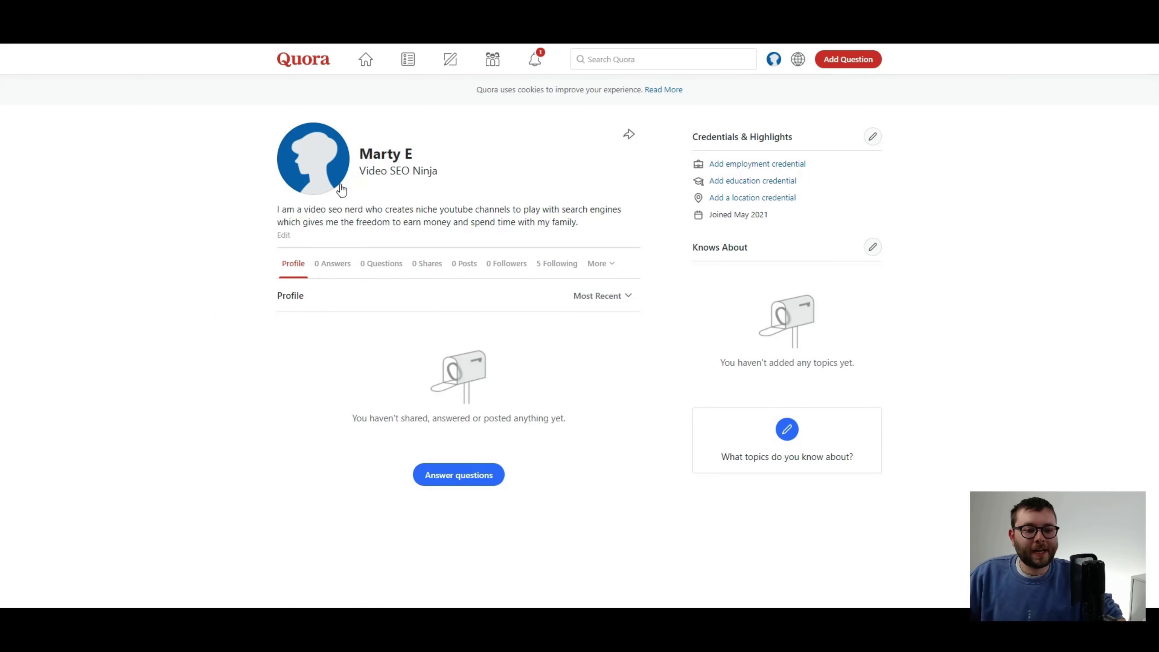
pyautogui.moveTo(290, 149)
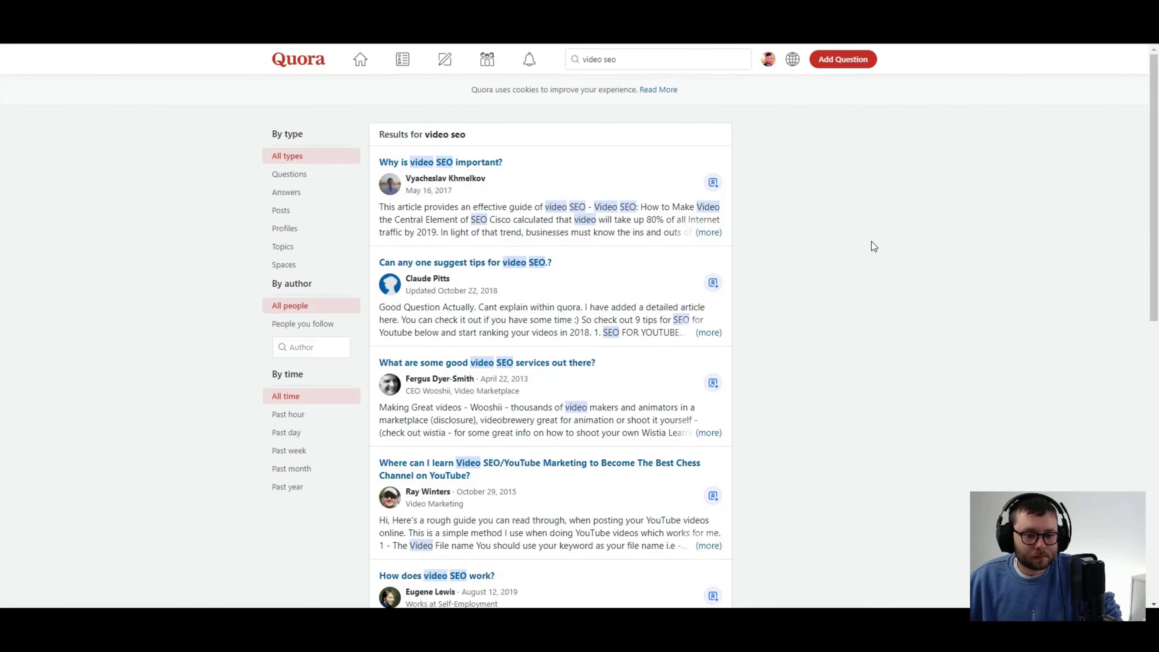
# Filter the 'video seo' results to Past week and open the landing-page traffic question's 26 answers.
pyautogui.scroll(-2, 352, 282)
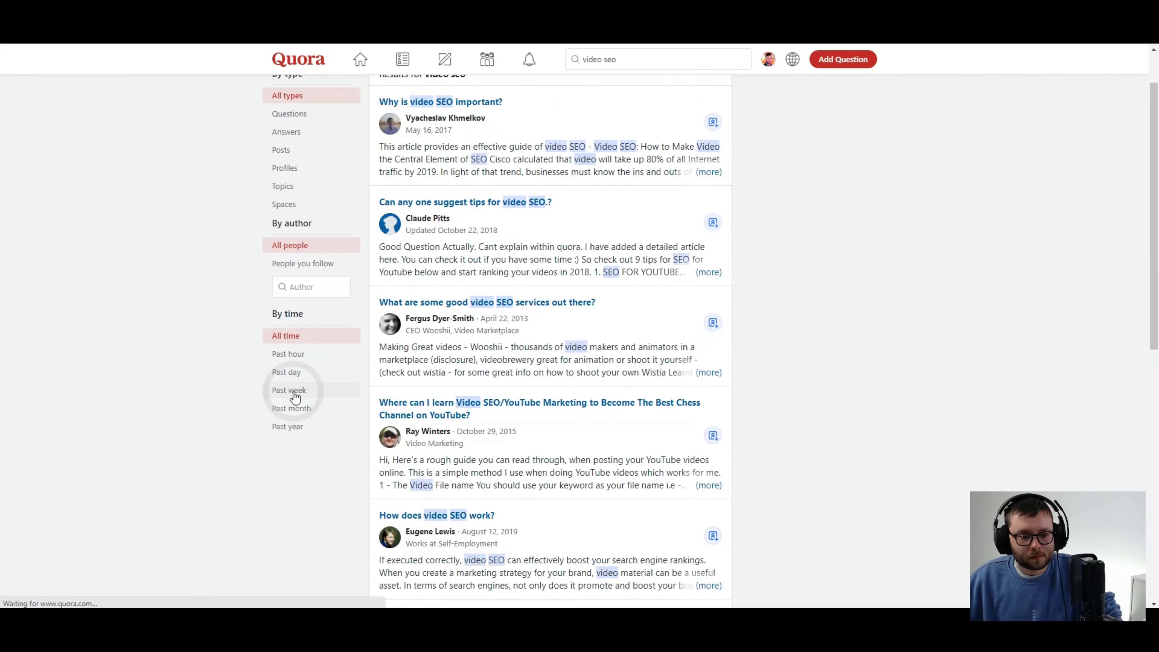
pyautogui.click(292, 390)
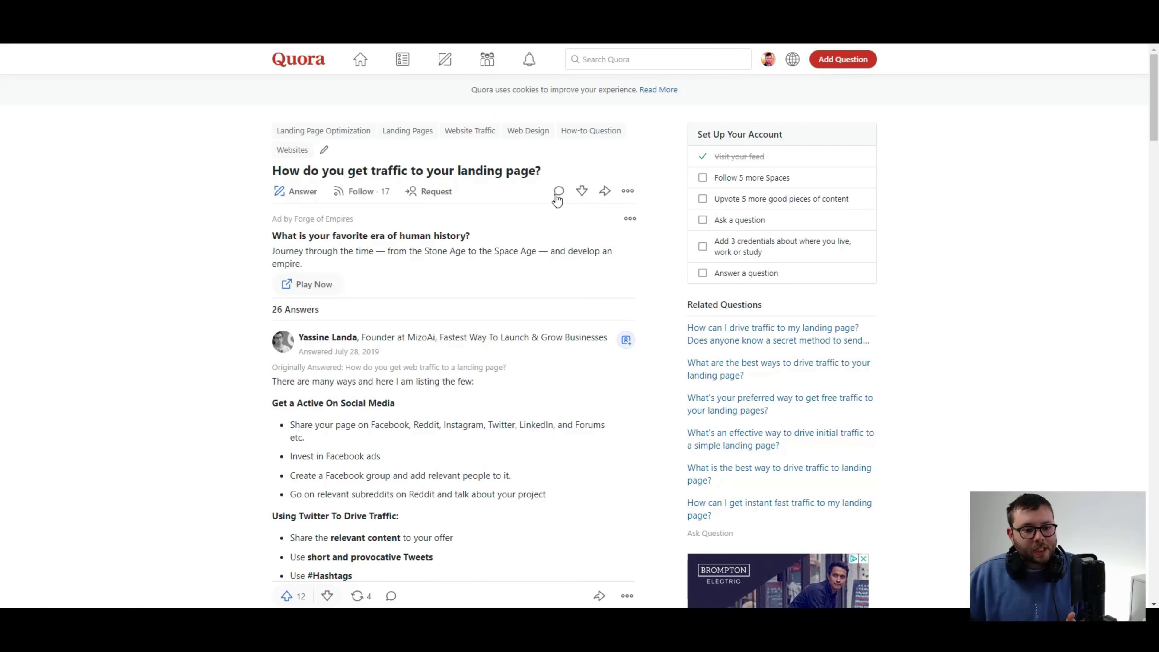
pyautogui.scroll(-1, 410, 227)
pyautogui.scroll(-1, 571, 301)
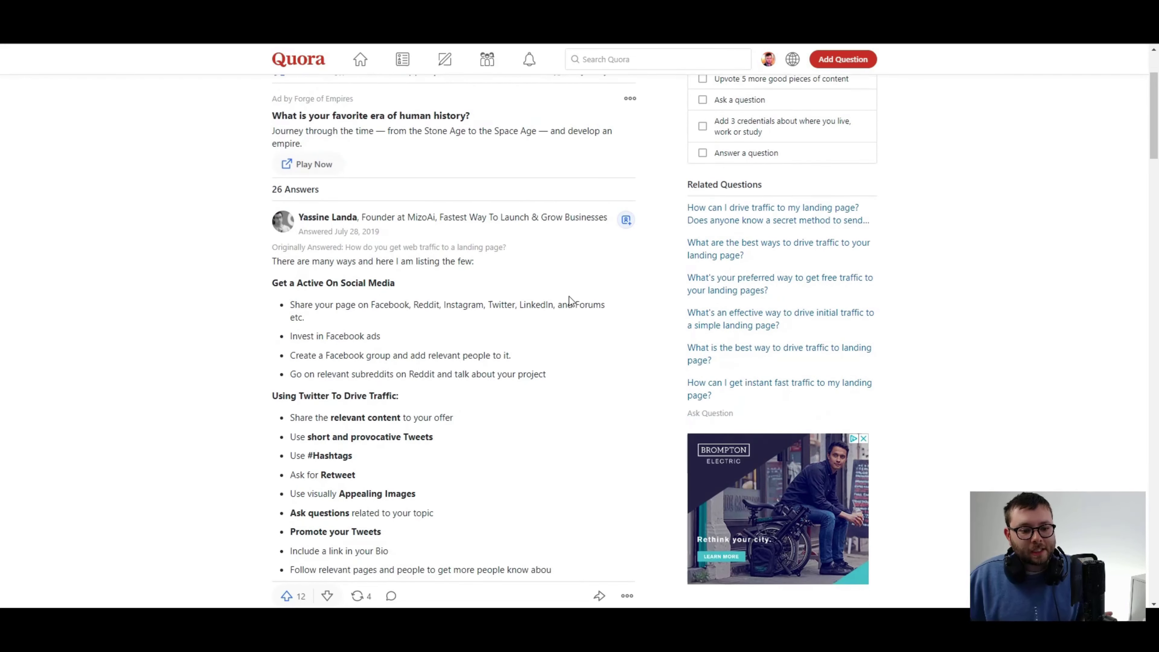
pyautogui.scroll(-8, 571, 301)
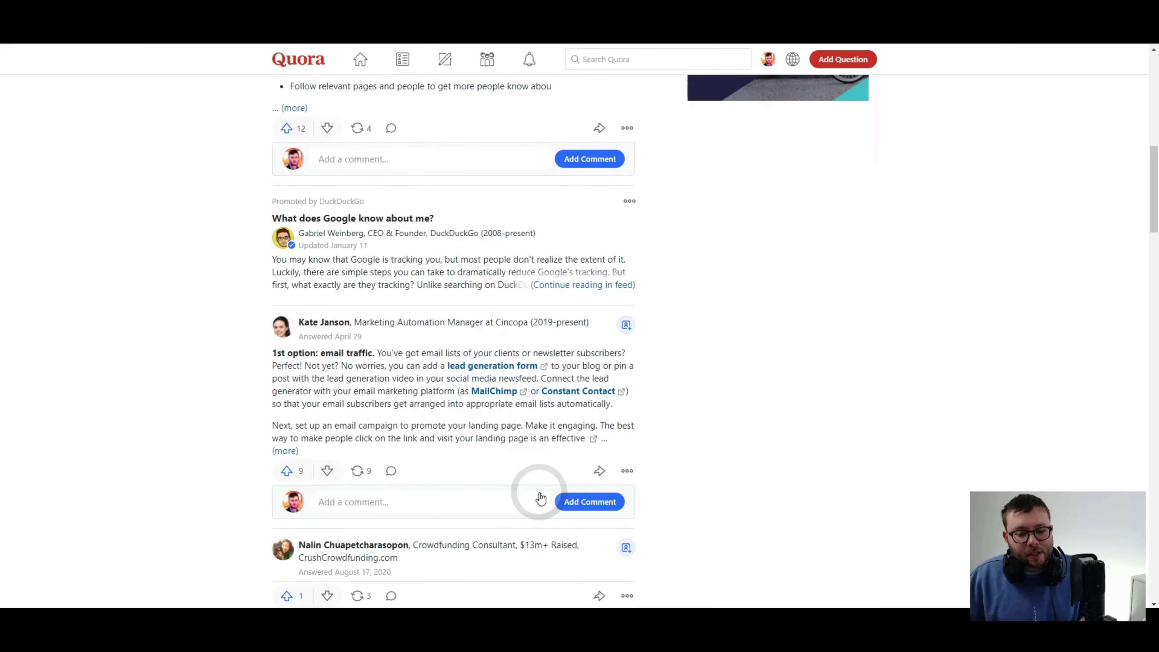
pyautogui.scroll(10, 461, 328)
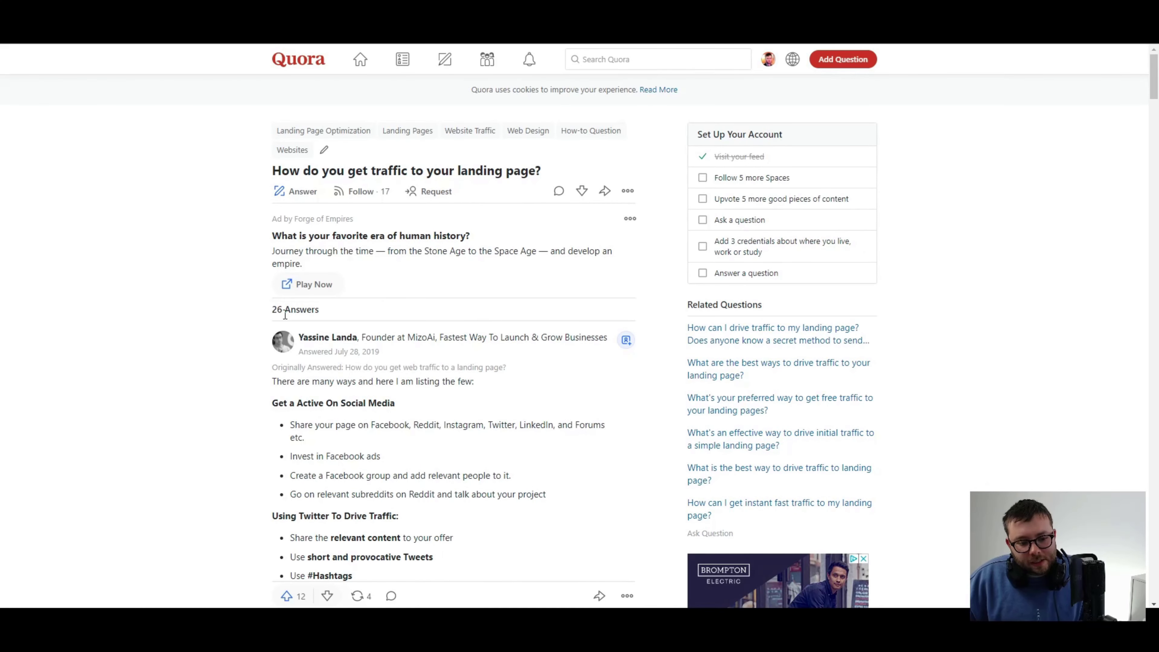
pyautogui.tripleClick(285, 312)
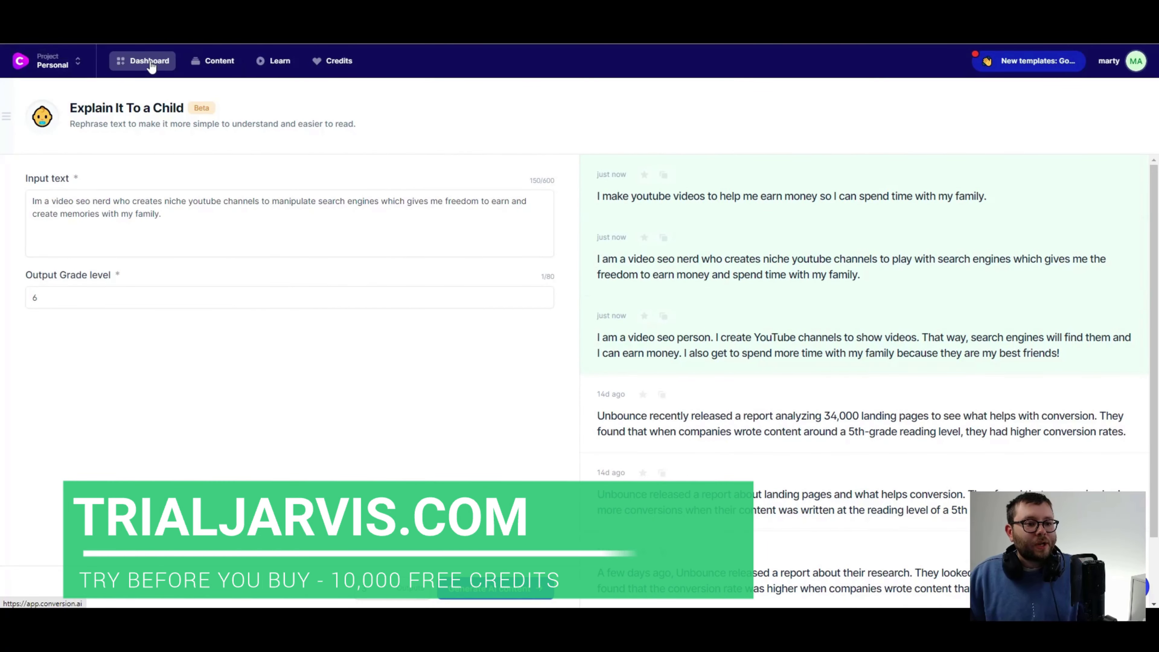
# Start a new Long-form assistant document from the Content list.
pyautogui.click(208, 62)
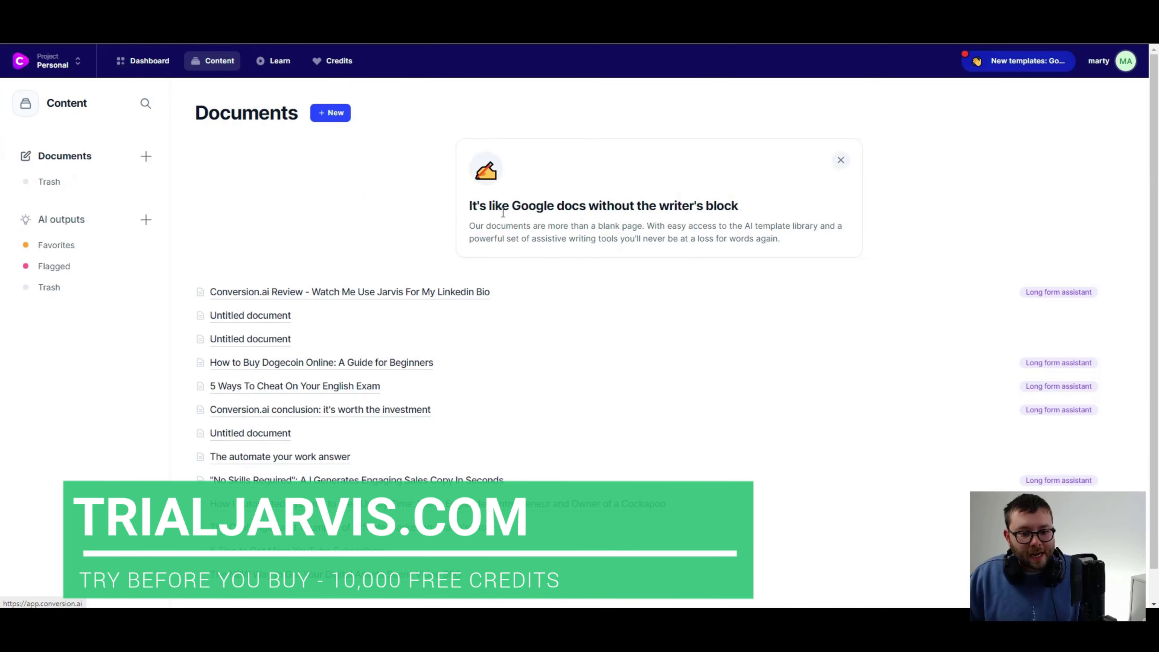
pyautogui.click(330, 113)
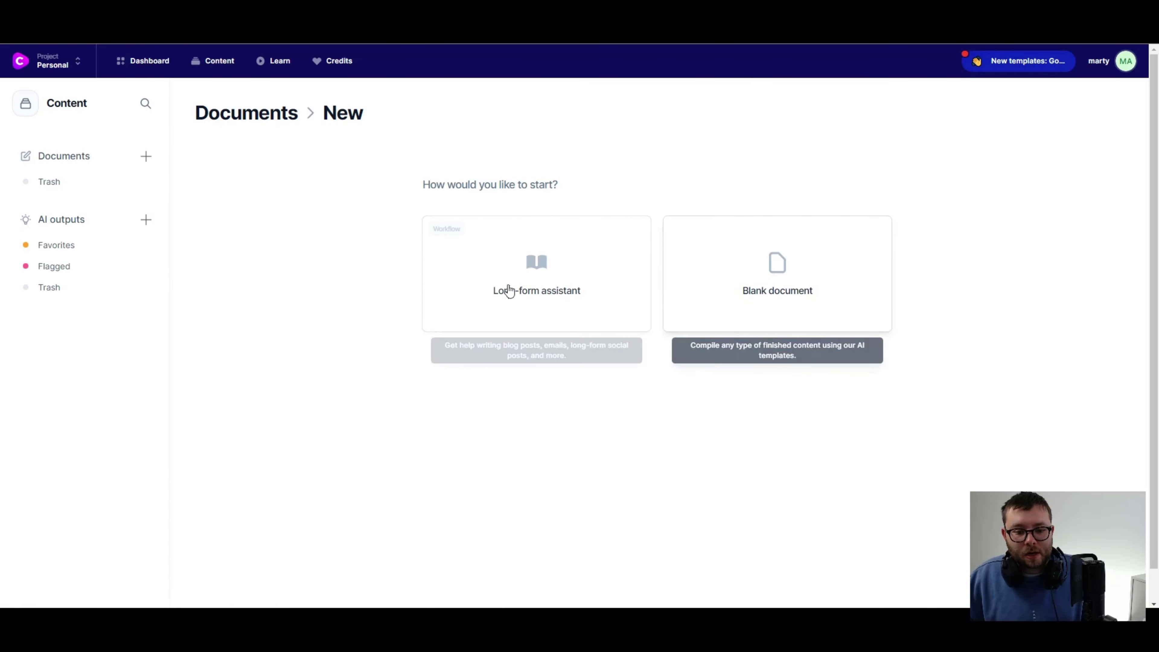
pyautogui.click(509, 291)
# Paste the Quora question as the description, extended with 'in 5 simple steps using video seo and youtube'.
pyautogui.click(551, 340)
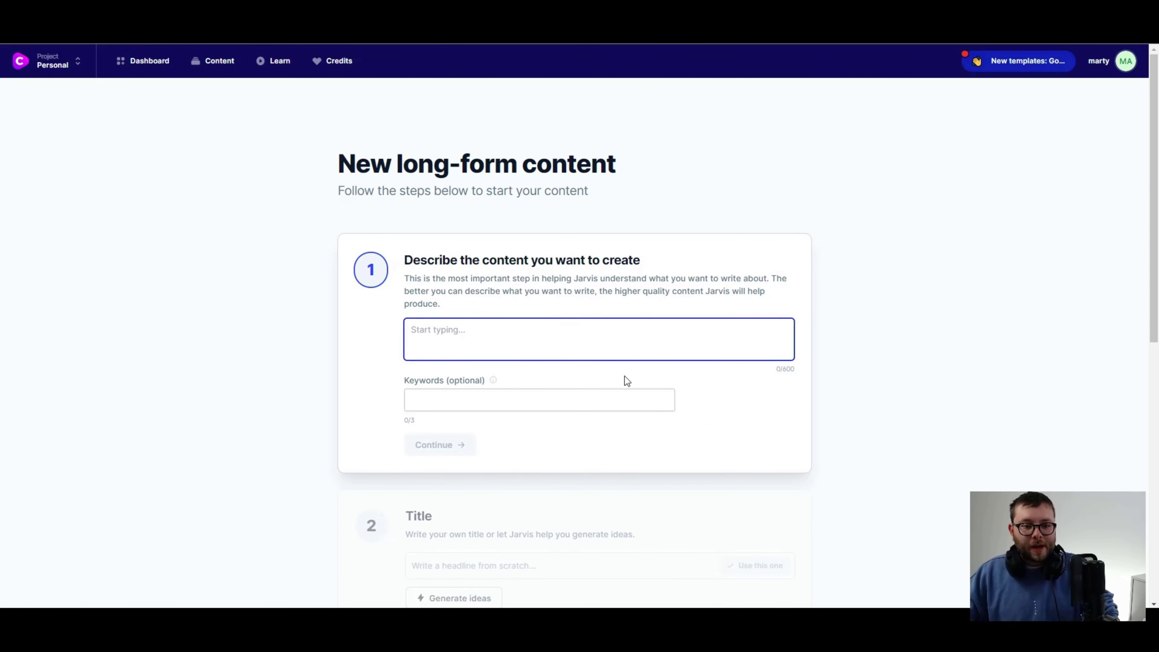
pyautogui.click(645, 536)
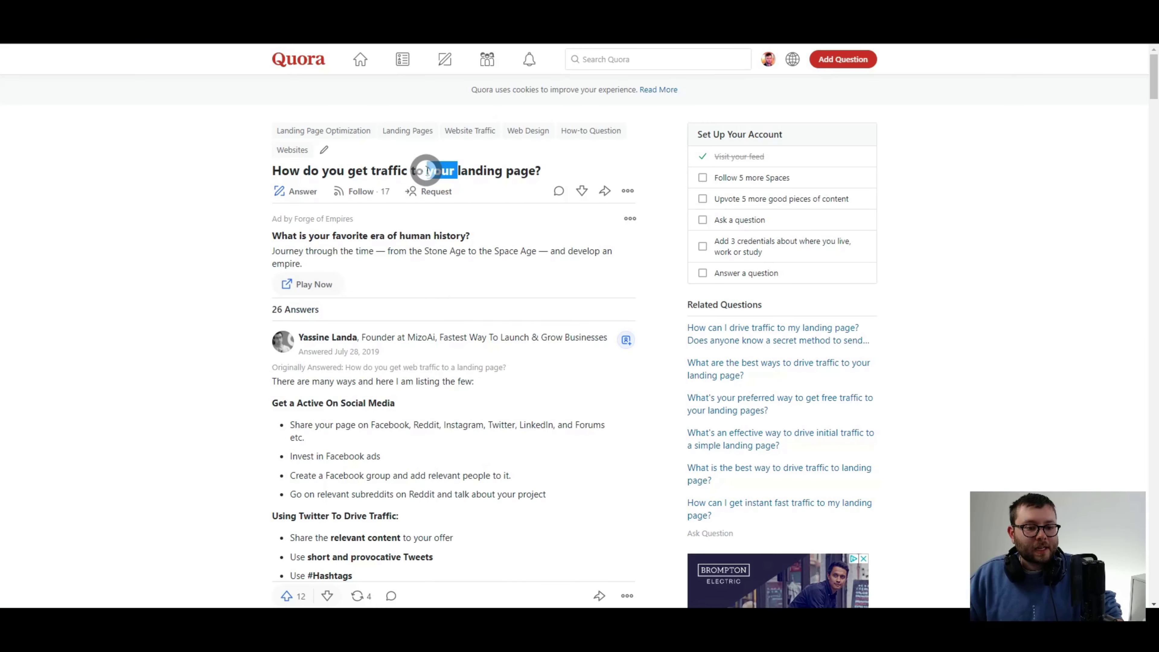
pyautogui.tripleClick(427, 169)
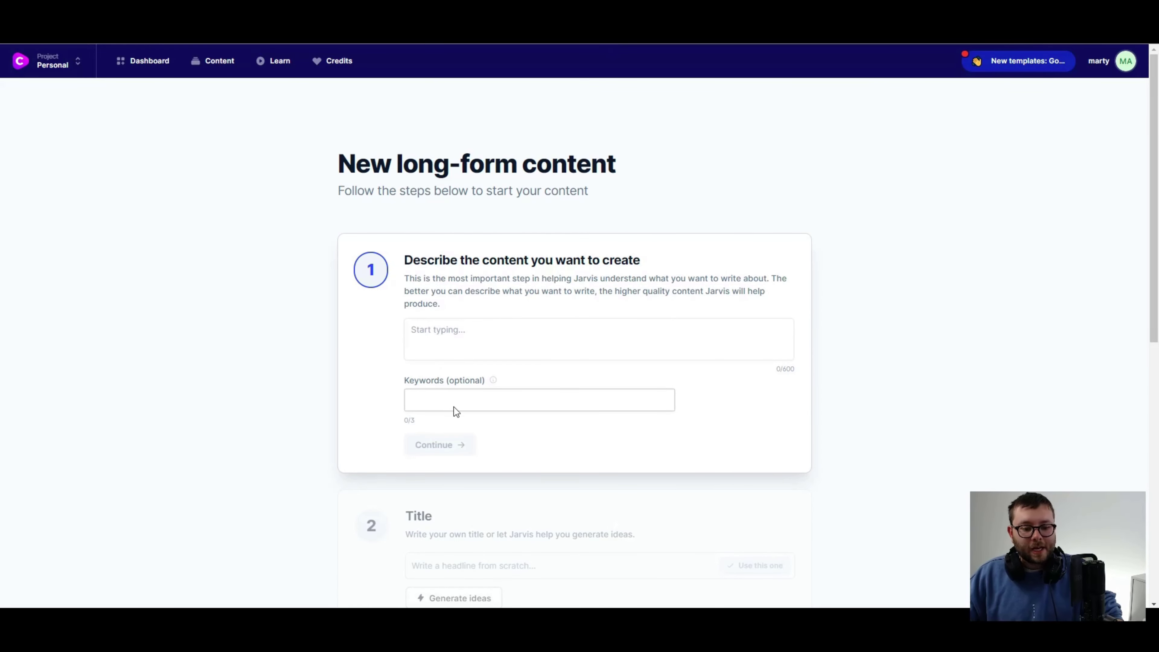
pyautogui.click(491, 323)
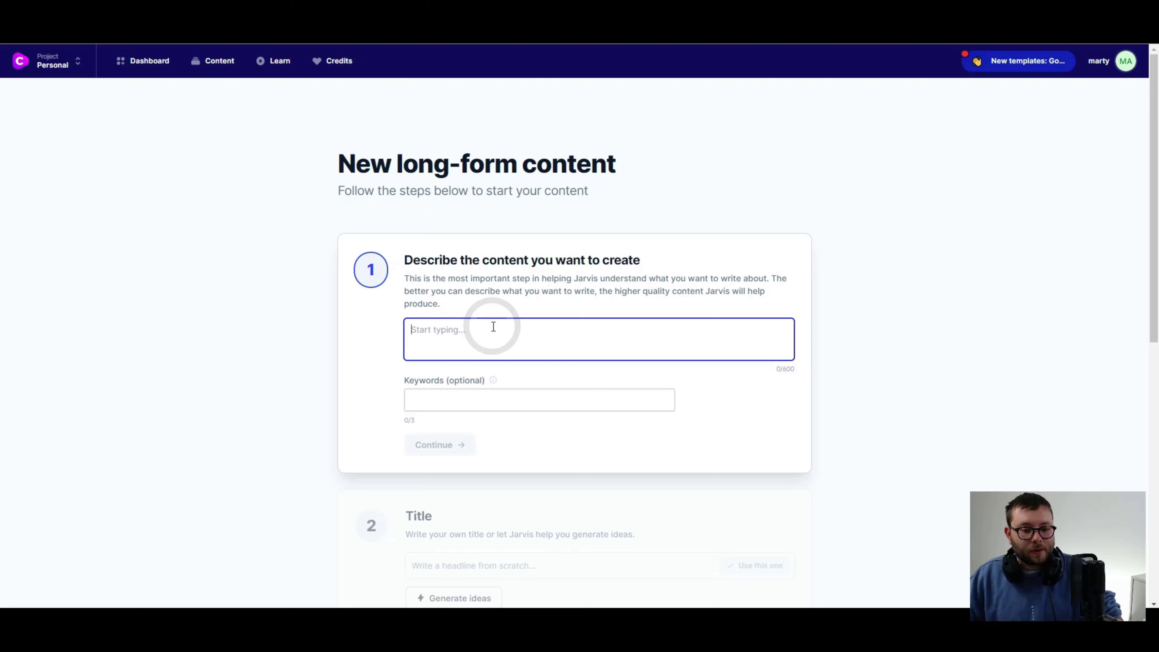
pyautogui.write('How do you get traffic to your landing page?')
pyautogui.press('BackSpace')
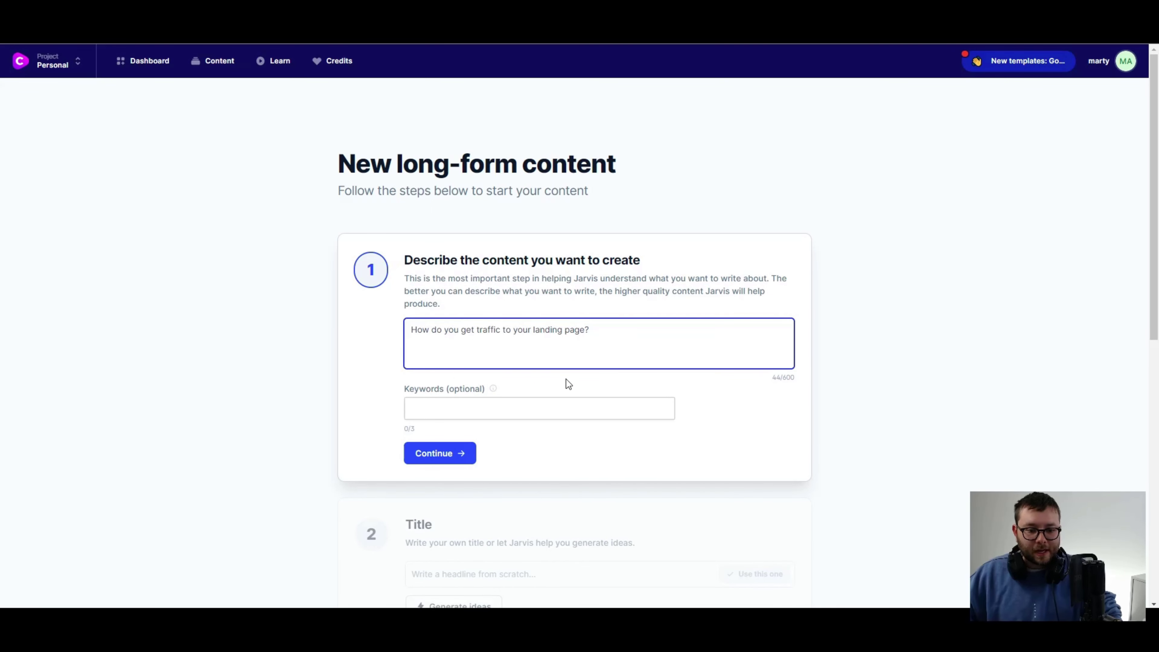
pyautogui.press('BackSpace')
pyautogui.write('in')
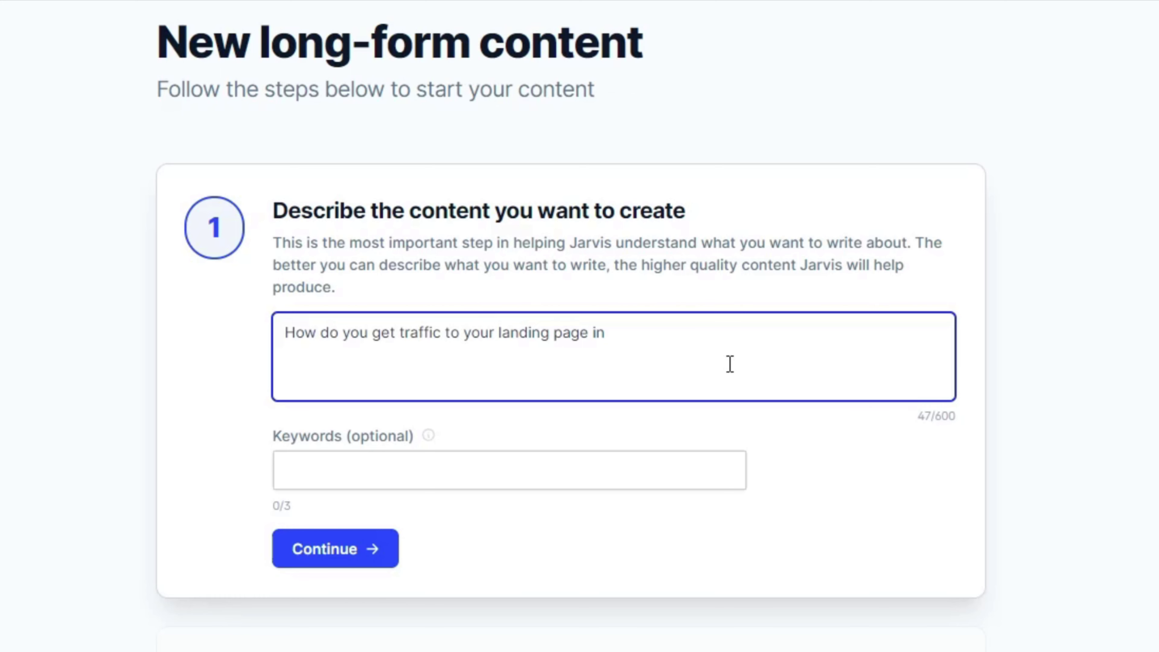
pyautogui.write('b5 simple s')
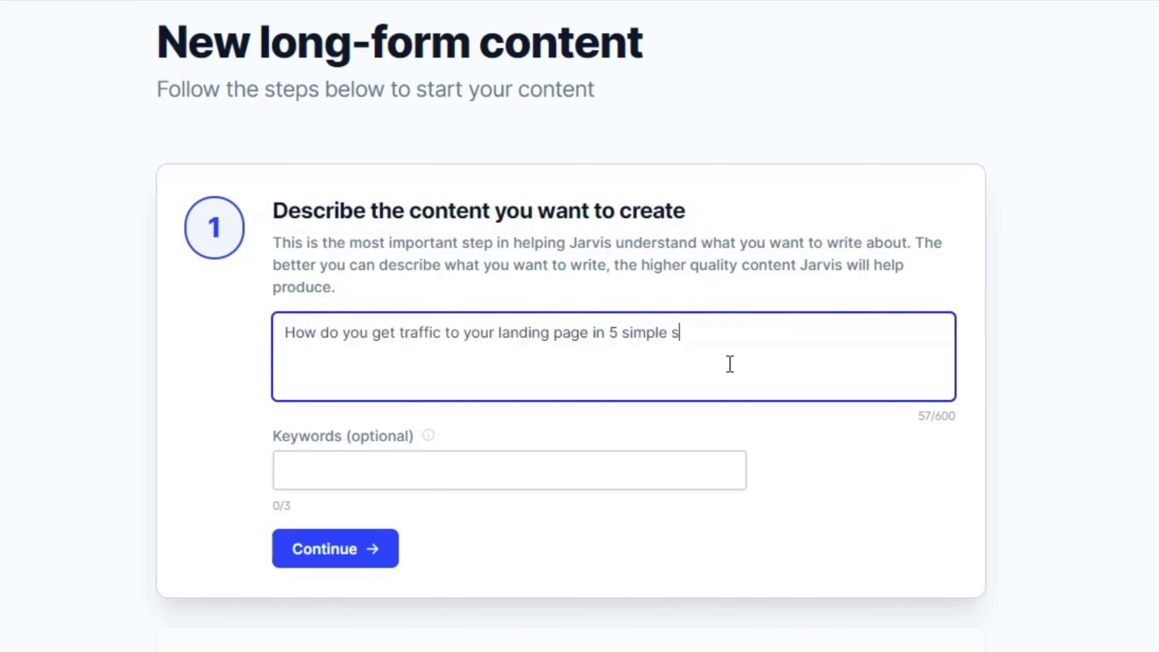
pyautogui.write('teps using ')
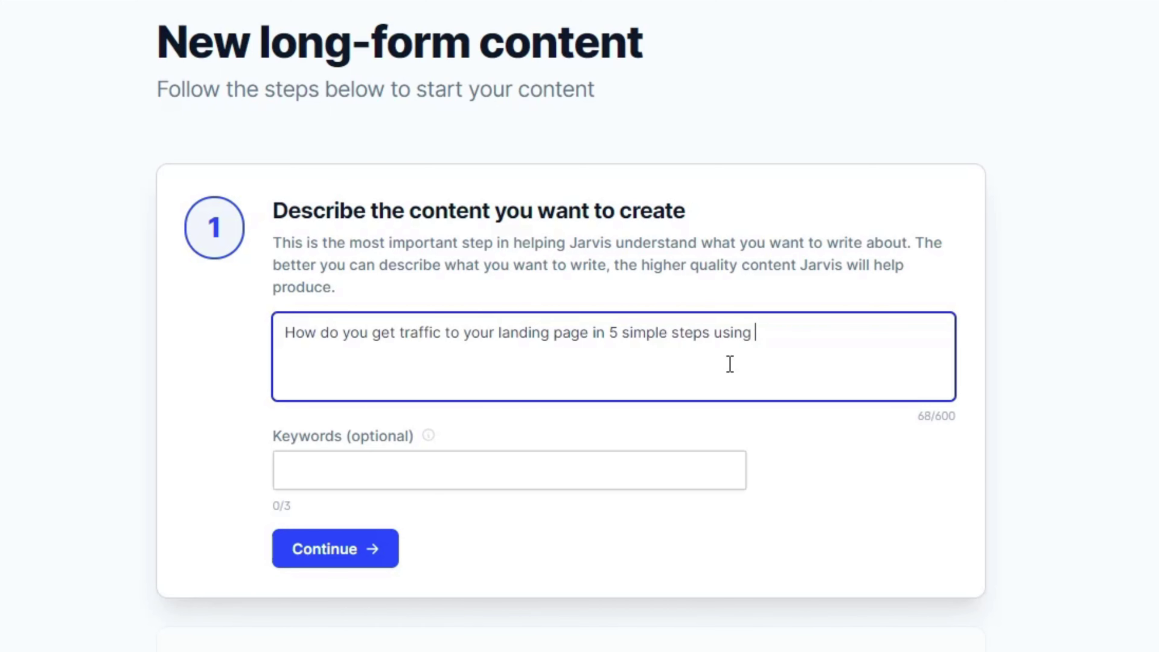
pyautogui.write('video seo')
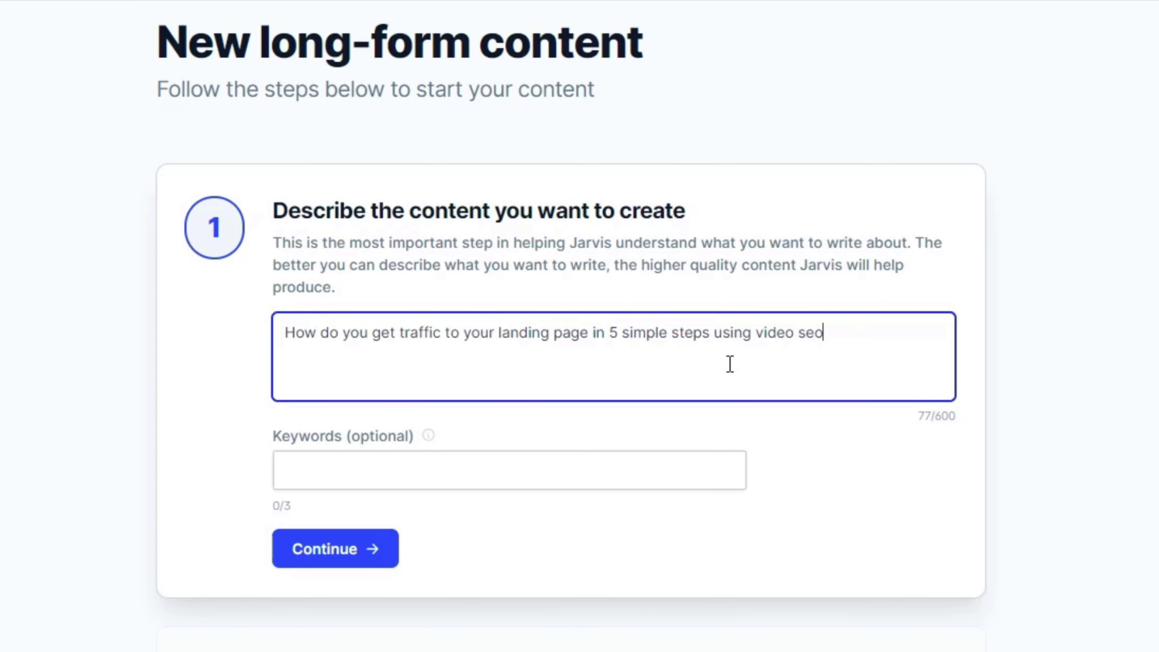
pyautogui.write(' and youtube.')
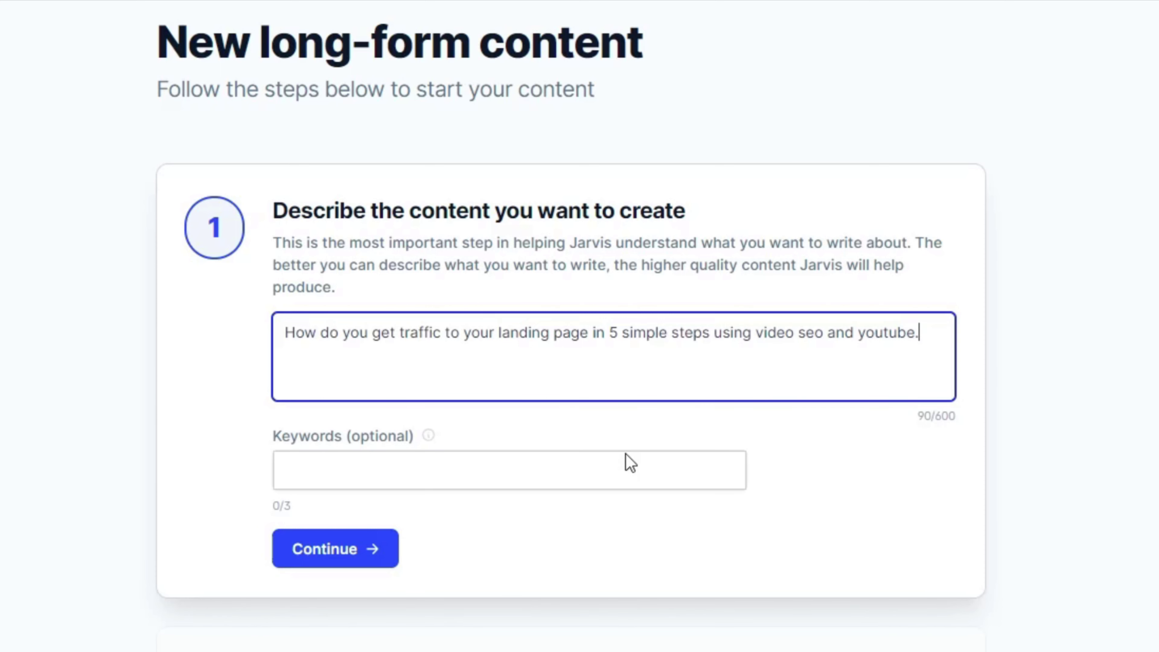
# Add keywords 'video seo, youtube seo, video traffic' and continue to the Title step.
pyautogui.click(640, 469)
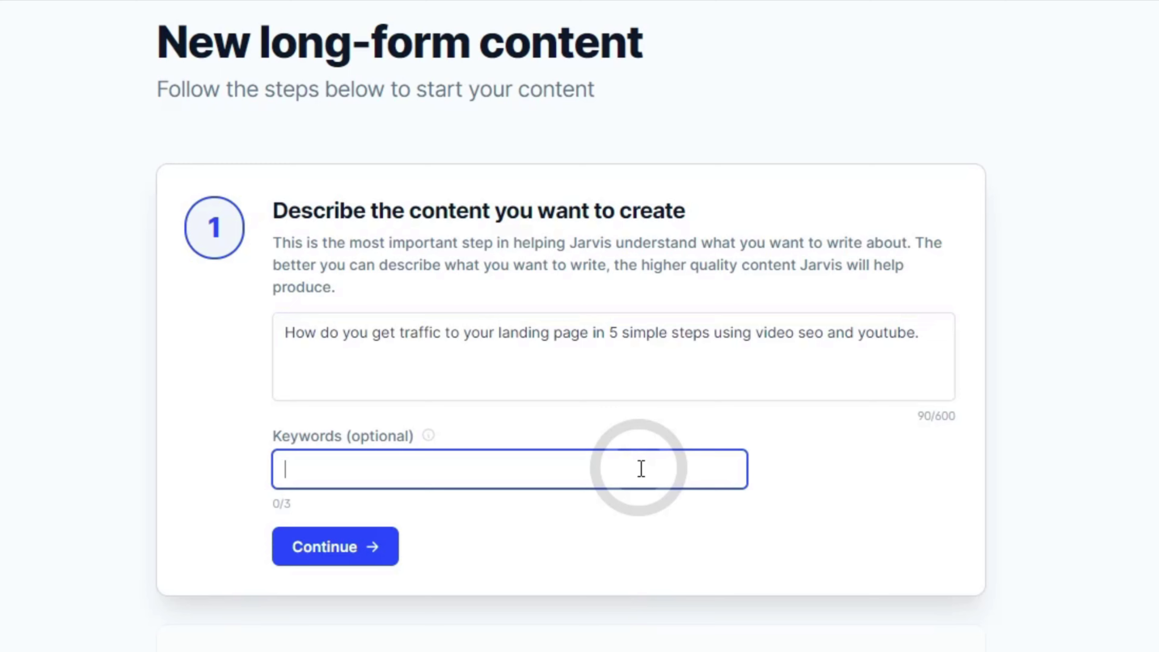
pyautogui.write('video seo, youtube seo, video traffic')
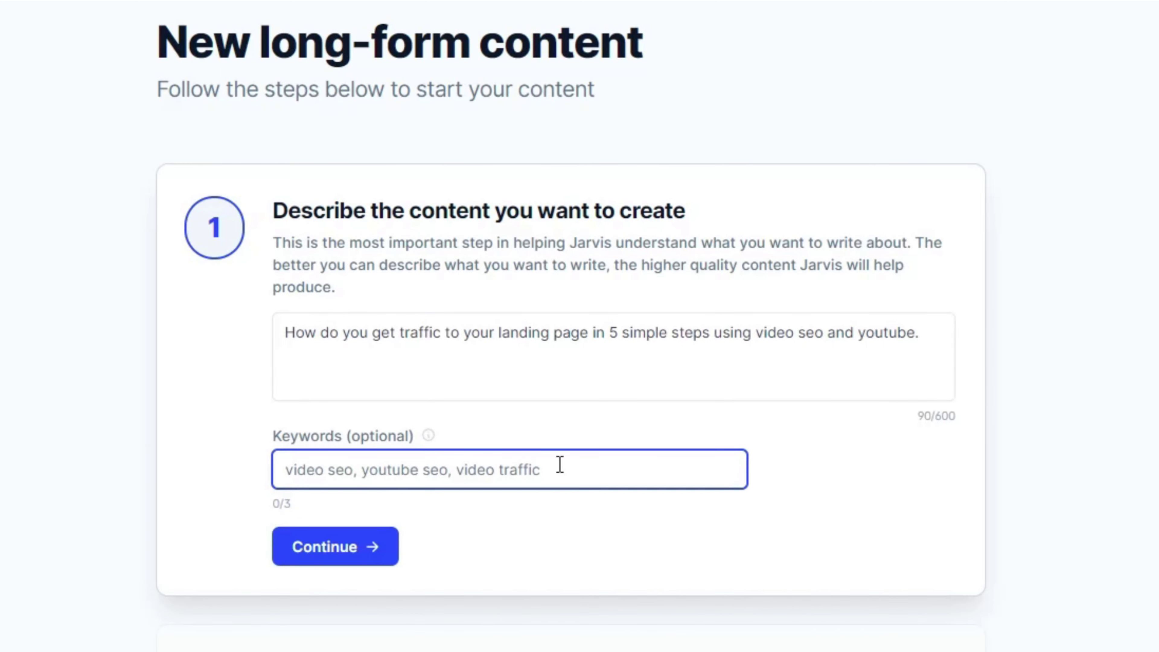
pyautogui.click(388, 561)
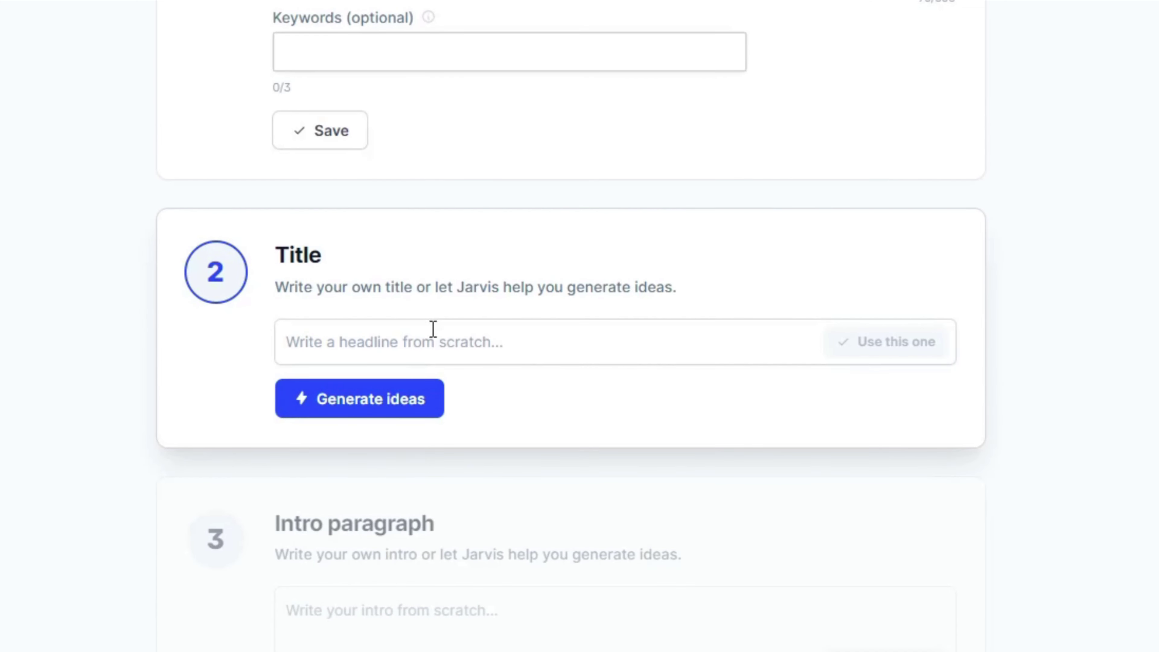
# Use the last suggested title and the first five-step intro, and move them into the editor.
pyautogui.click(357, 388)
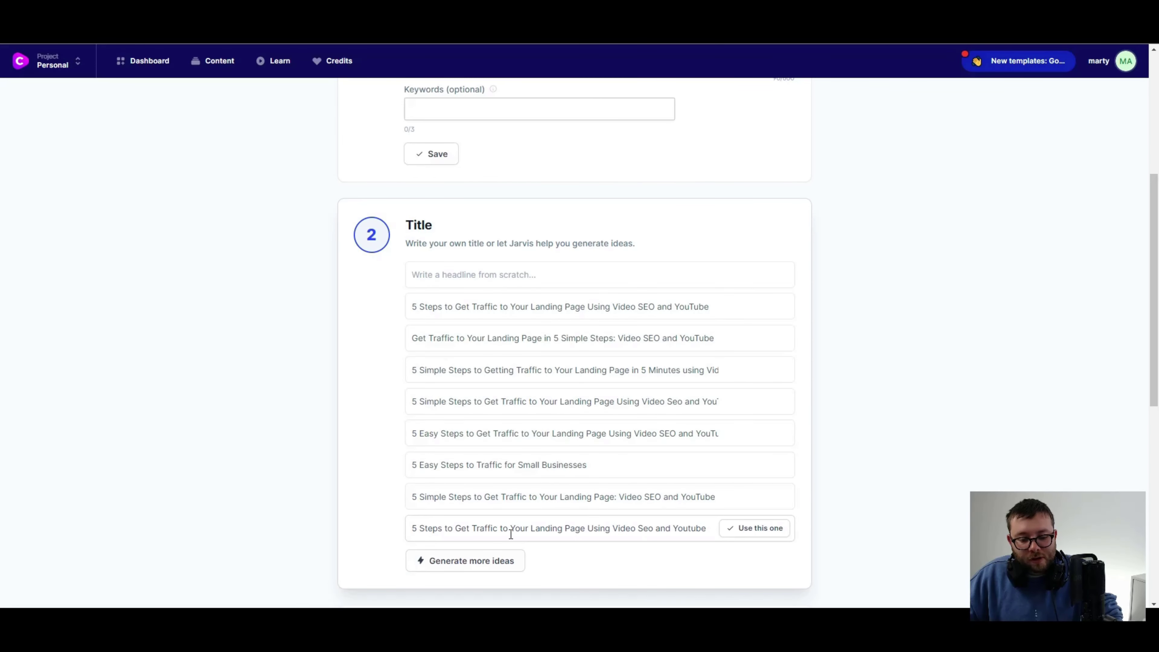
pyautogui.click(741, 530)
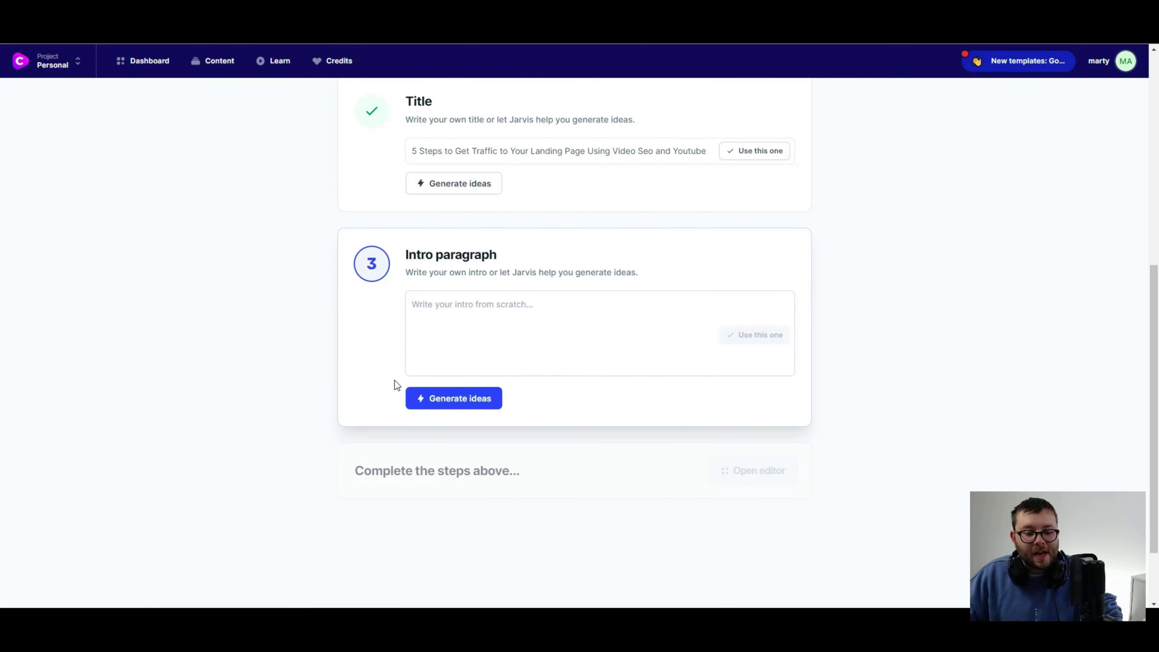
pyautogui.click(418, 392)
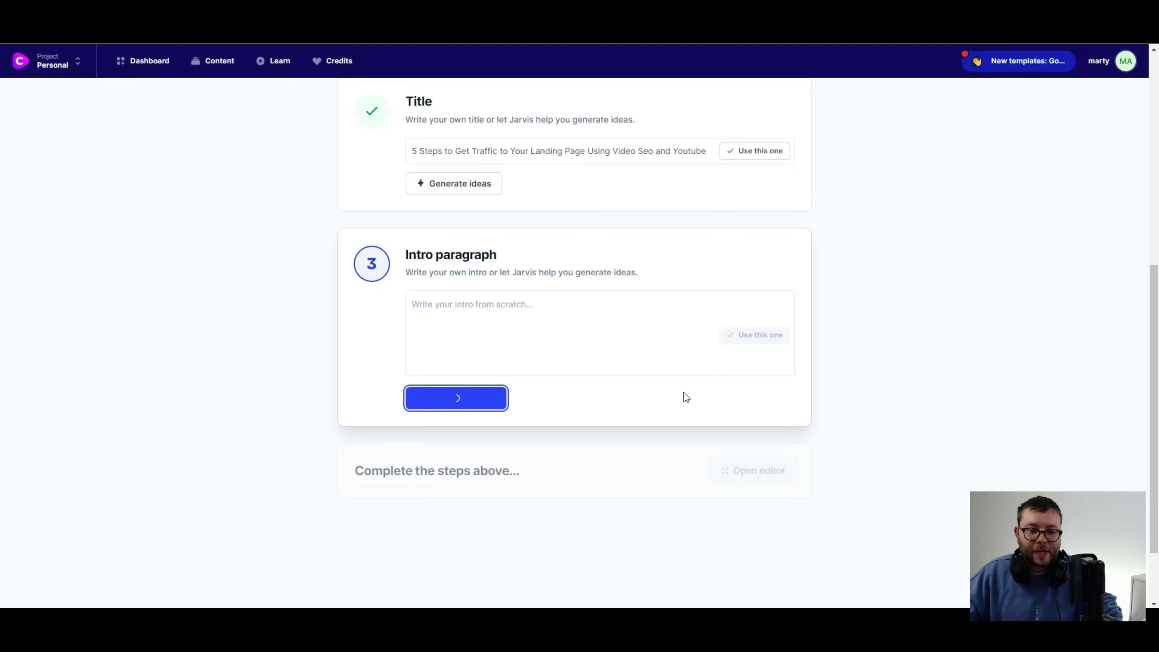
pyautogui.scroll(-3, 653, 320)
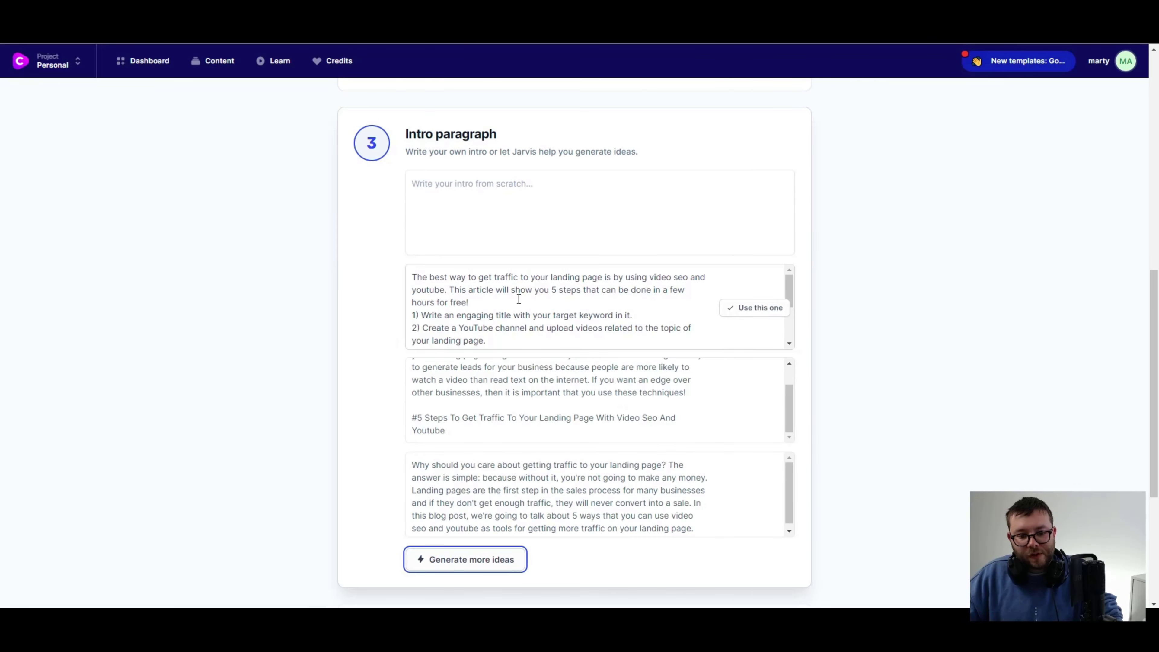
pyautogui.click(748, 309)
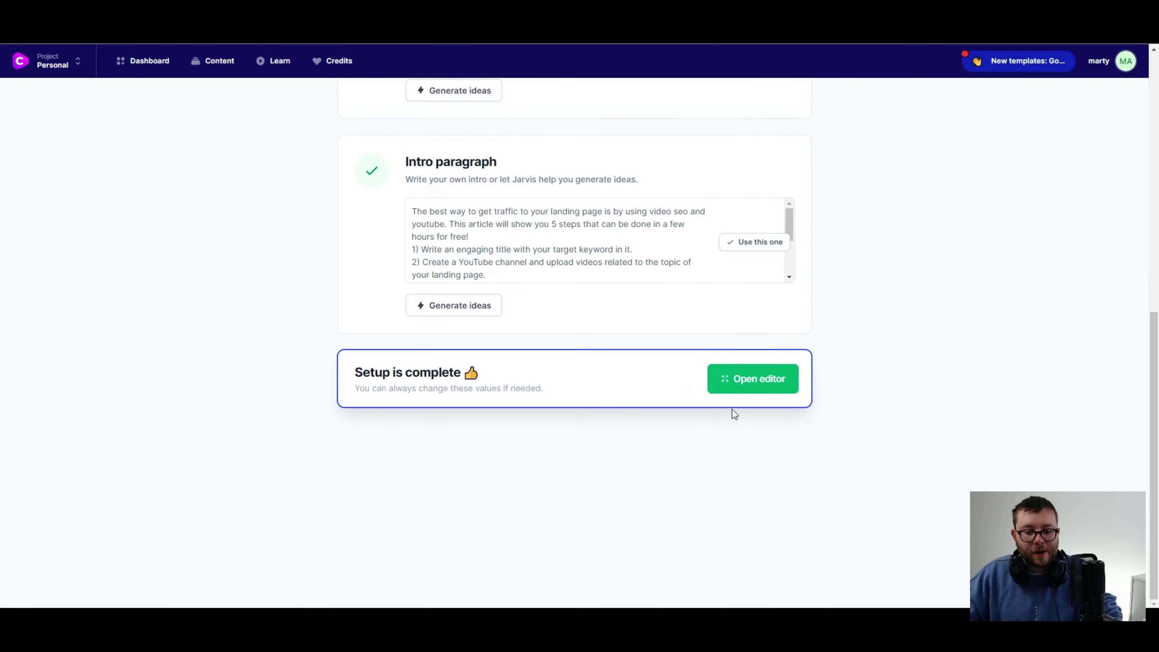
pyautogui.click(770, 386)
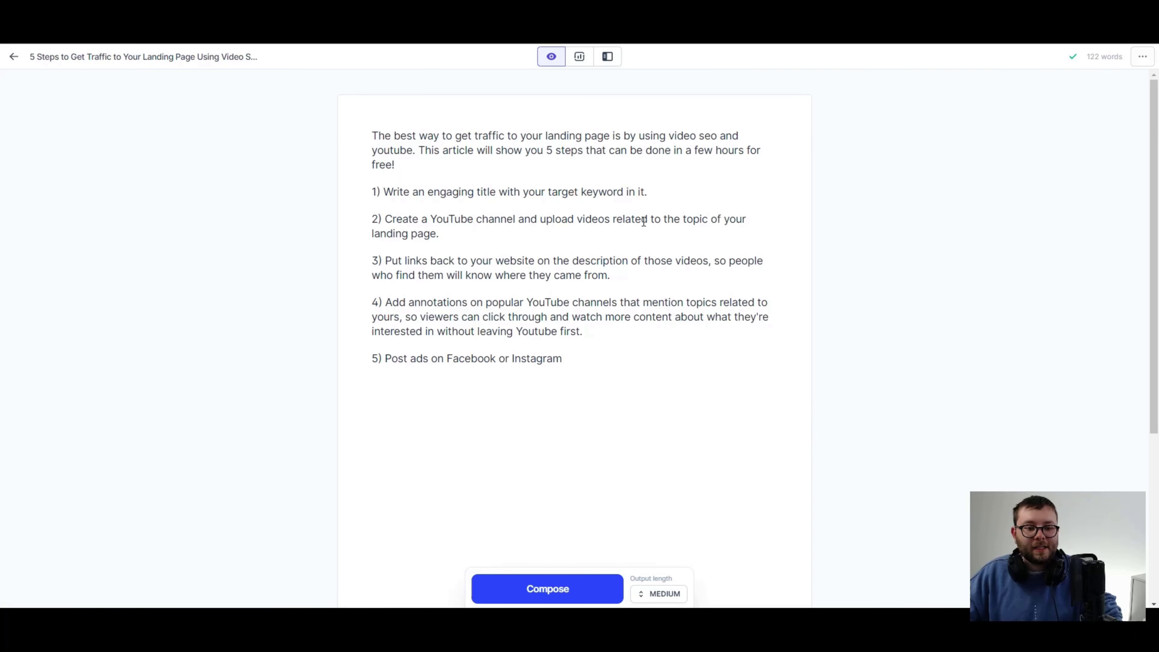
# Compose a continuation after step 1 with example titles and a tip on engaging titles.
pyautogui.click(461, 251)
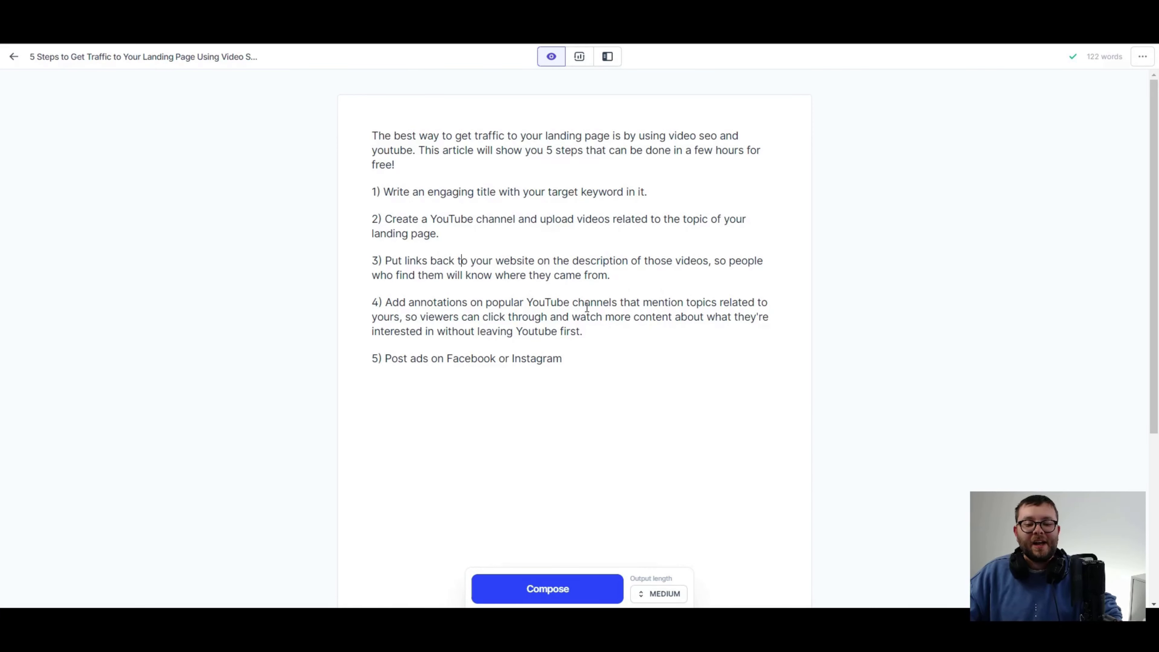
pyautogui.click(657, 201)
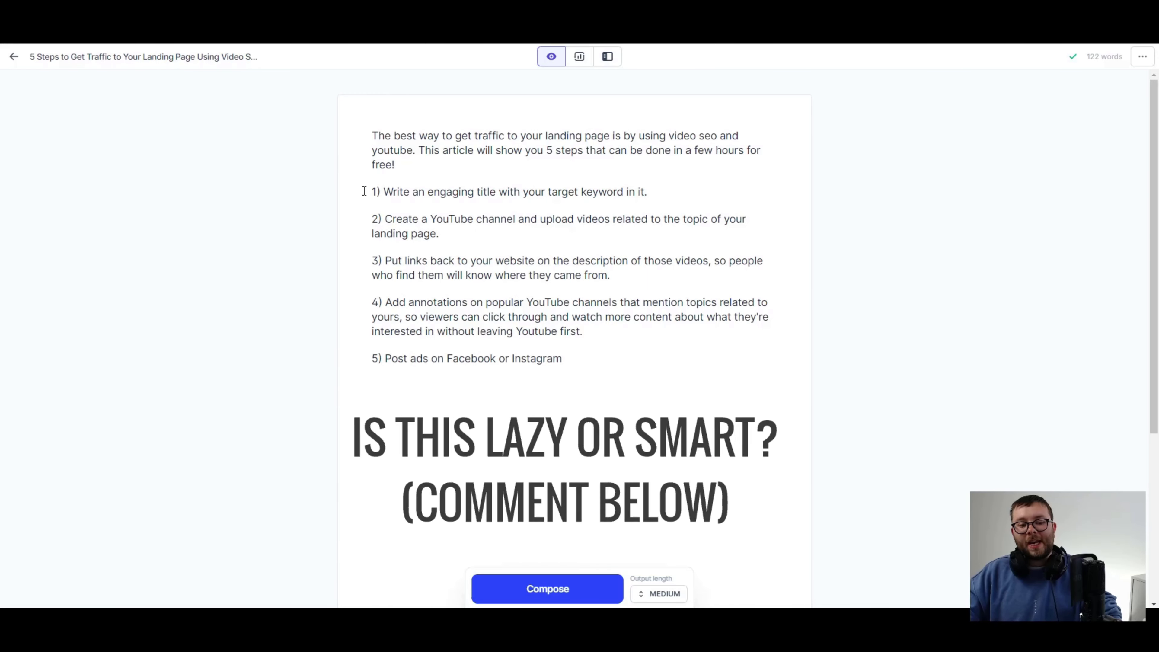
pyautogui.moveTo(365, 191); pyautogui.dragTo(654, 189)
pyautogui.click(676, 189)
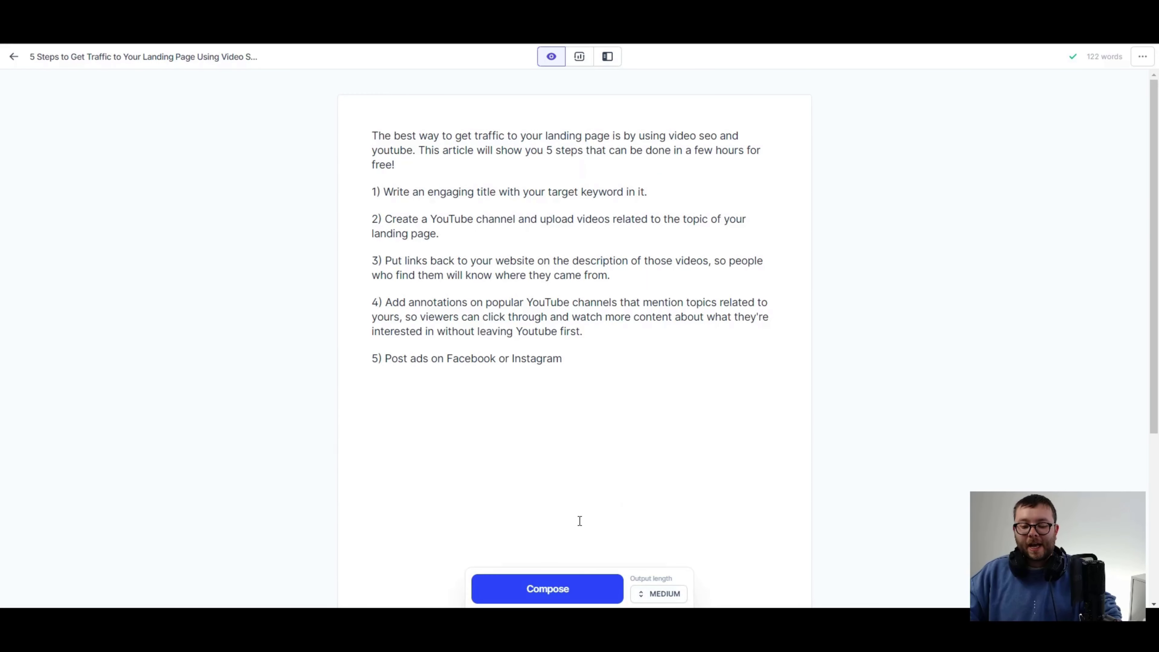
pyautogui.click(580, 590)
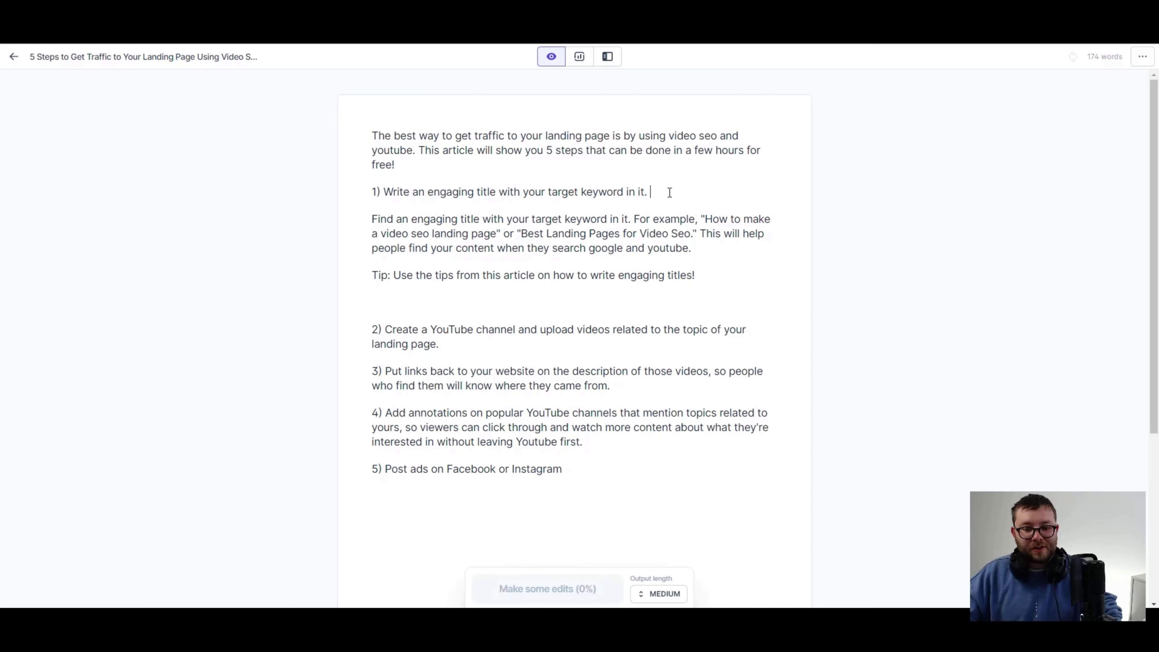
# Make step 1's heading bold.
pyautogui.moveTo(670, 192); pyautogui.dragTo(383, 192)
pyautogui.hotkey('ctrl', 'b')
pyautogui.click(660, 361)
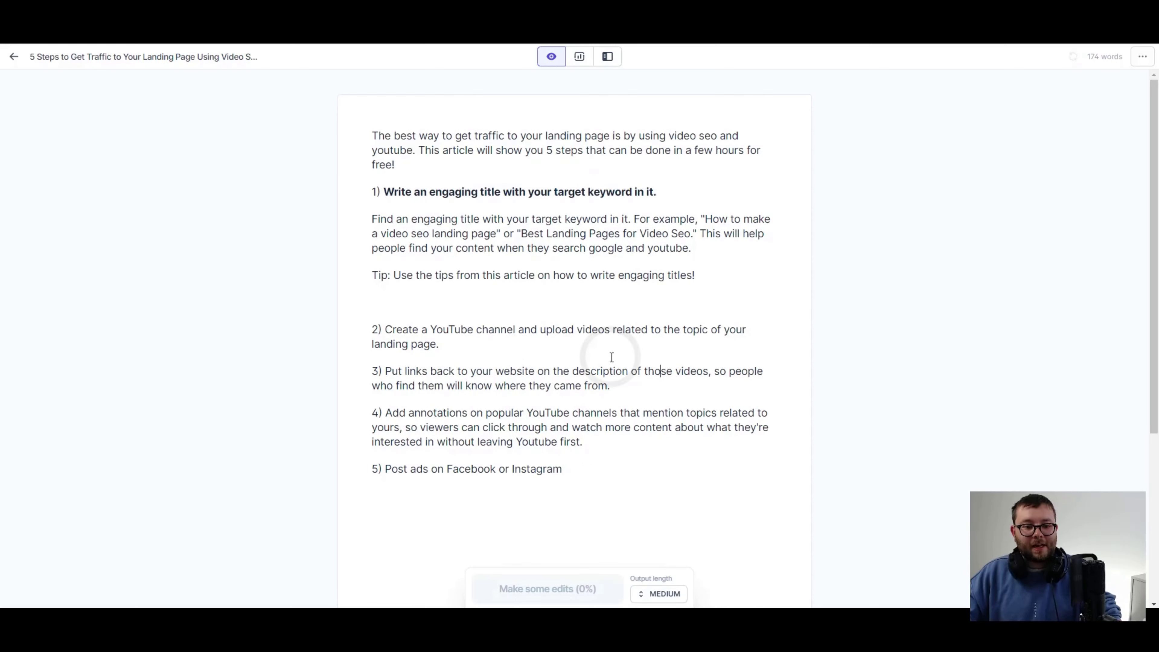
# Add a new line after step 2 and have Jarvis compose explanations and tips for steps 2–5.
pyautogui.click(483, 354)
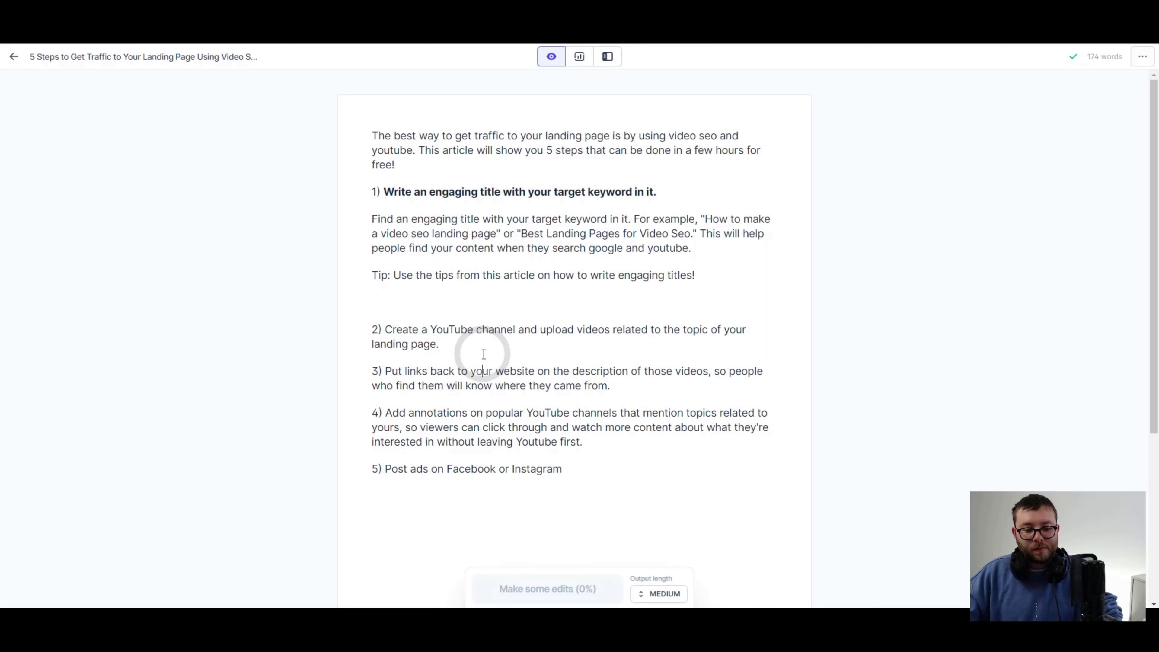
pyautogui.click(488, 340)
pyautogui.press('Return')
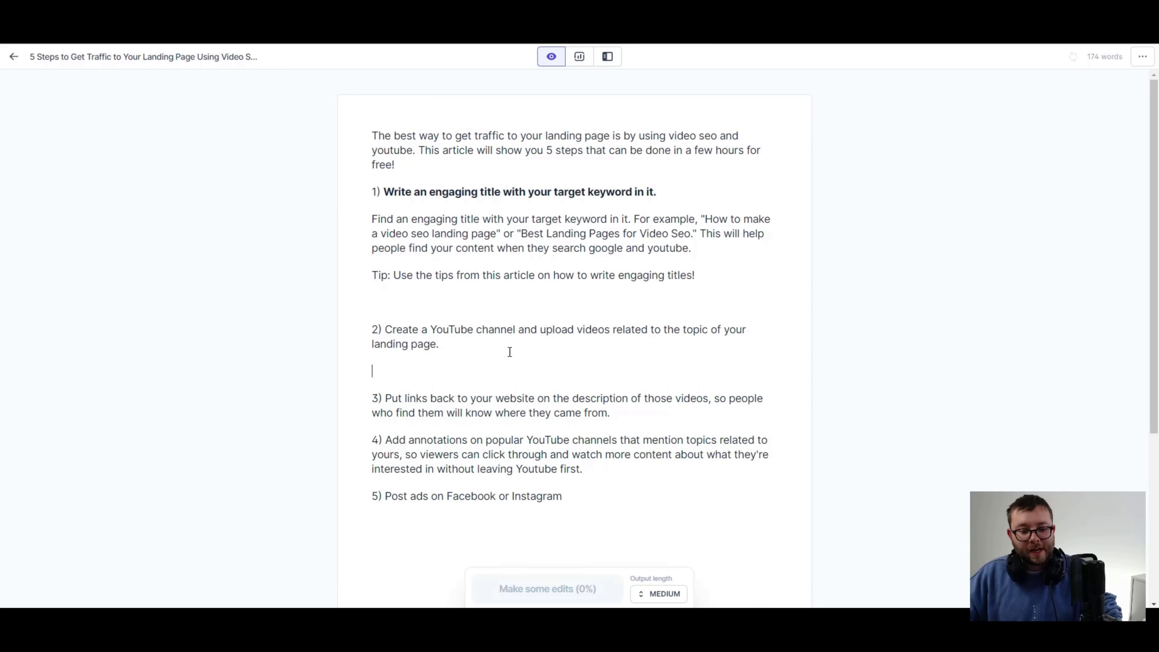
pyautogui.click(437, 354)
pyautogui.click(440, 345)
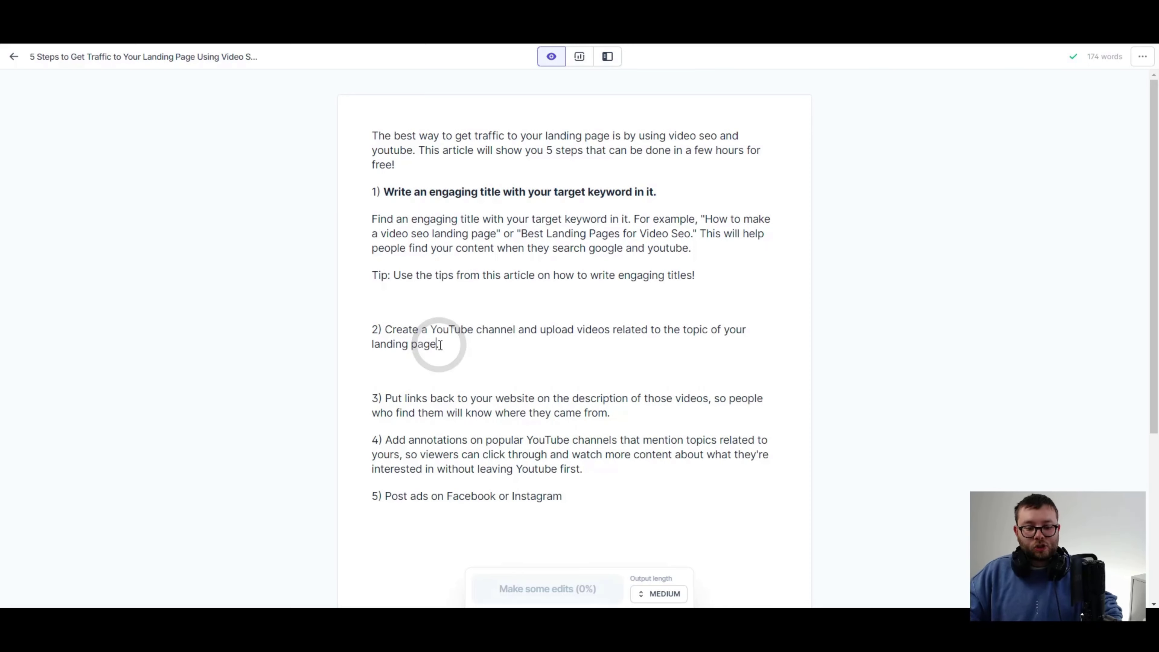
pyautogui.press('BackSpace')
pyautogui.press('Return')
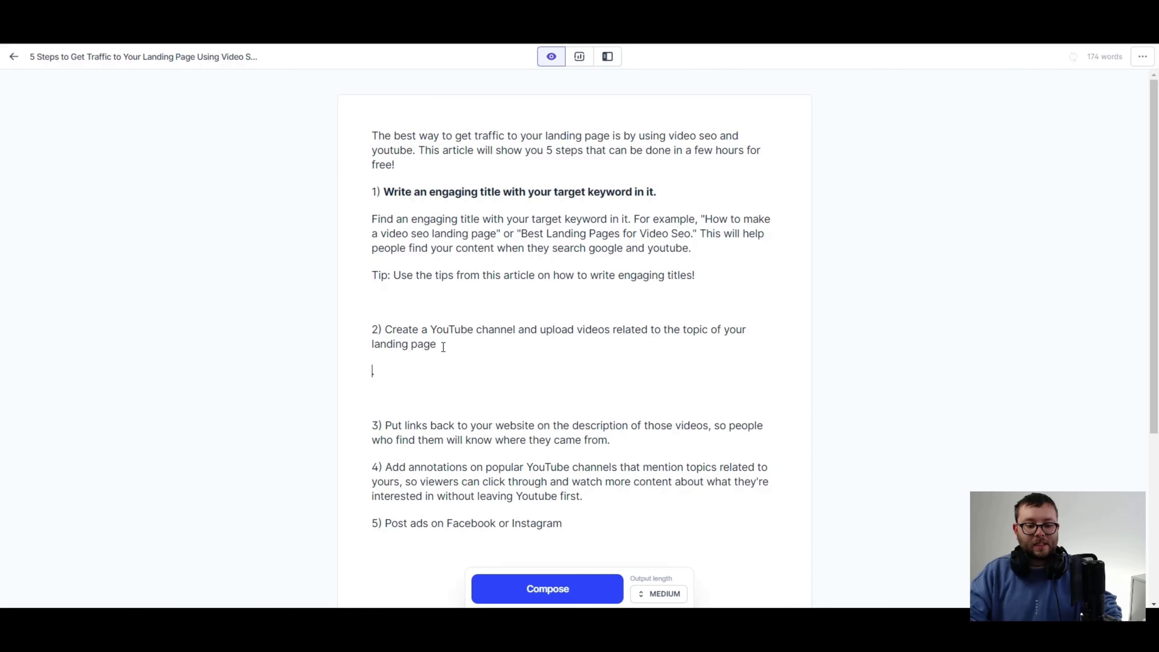
pyautogui.press('Return')
pyautogui.press('BackSpace')
pyautogui.press('BackSpace')
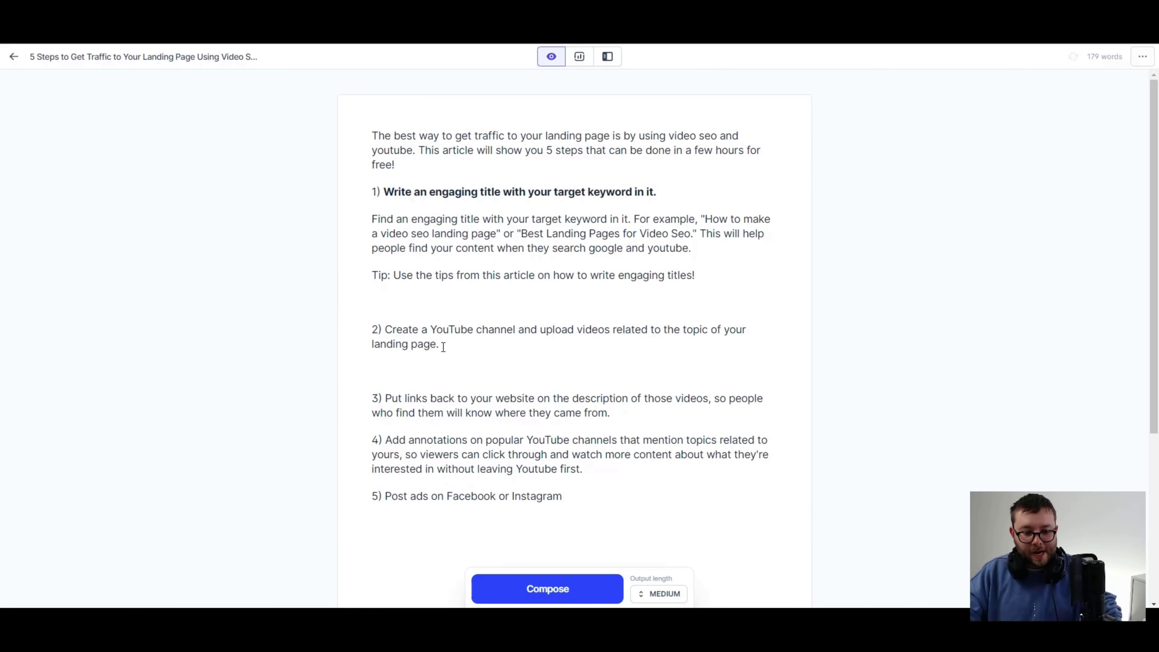
pyautogui.press('Return')
pyautogui.click(549, 589)
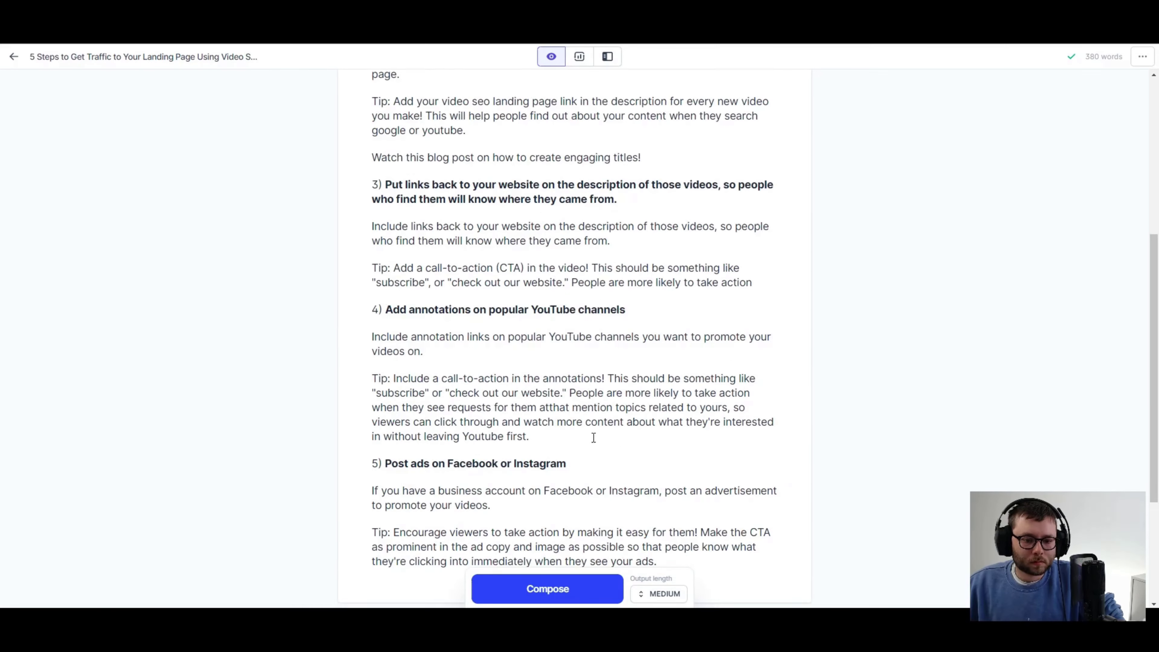
# Review the article and check the YouTube link line under step 1's tip.
pyautogui.scroll(7, 715, 243)
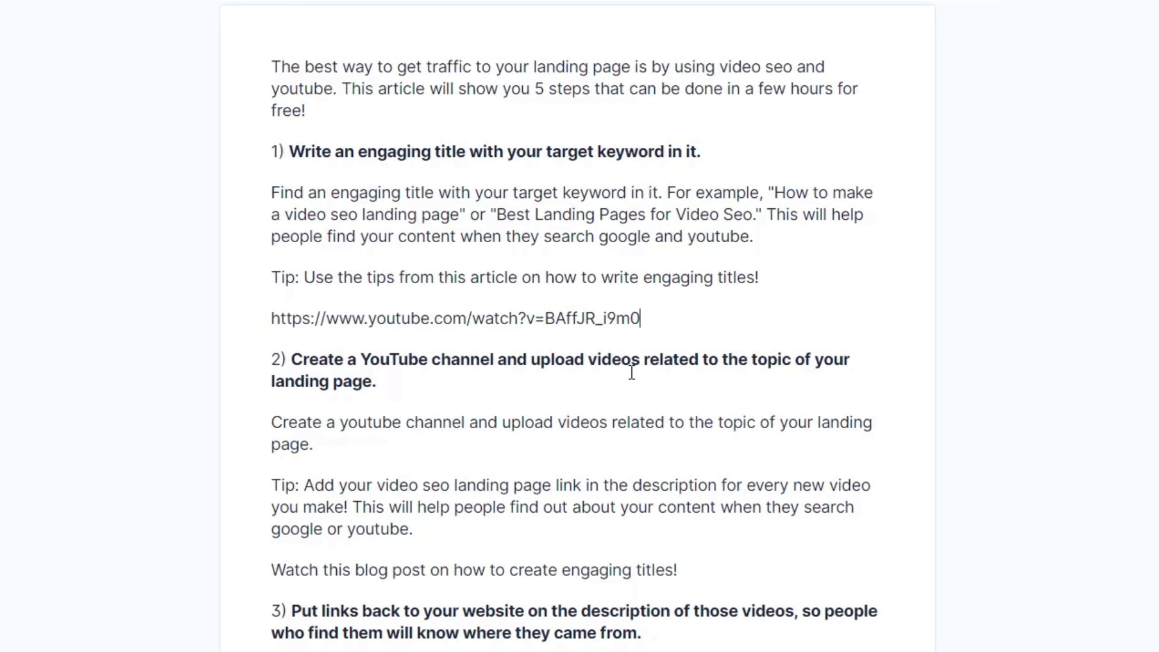
pyautogui.scroll(-2, 635, 372)
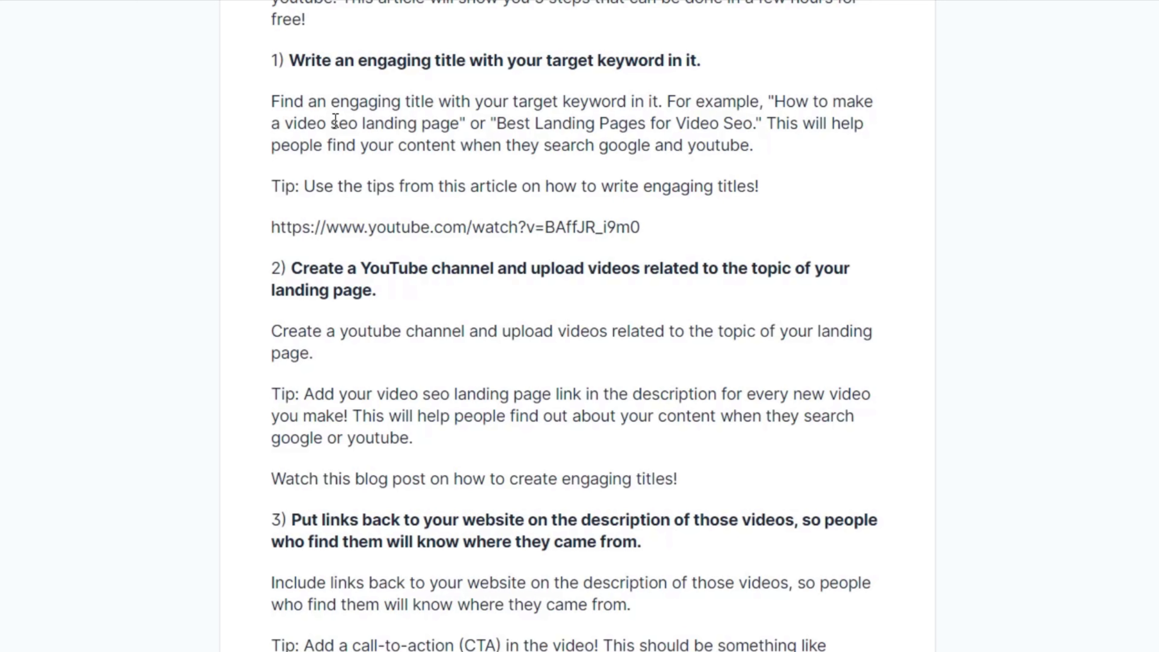
pyautogui.scroll(-2, 579, 260)
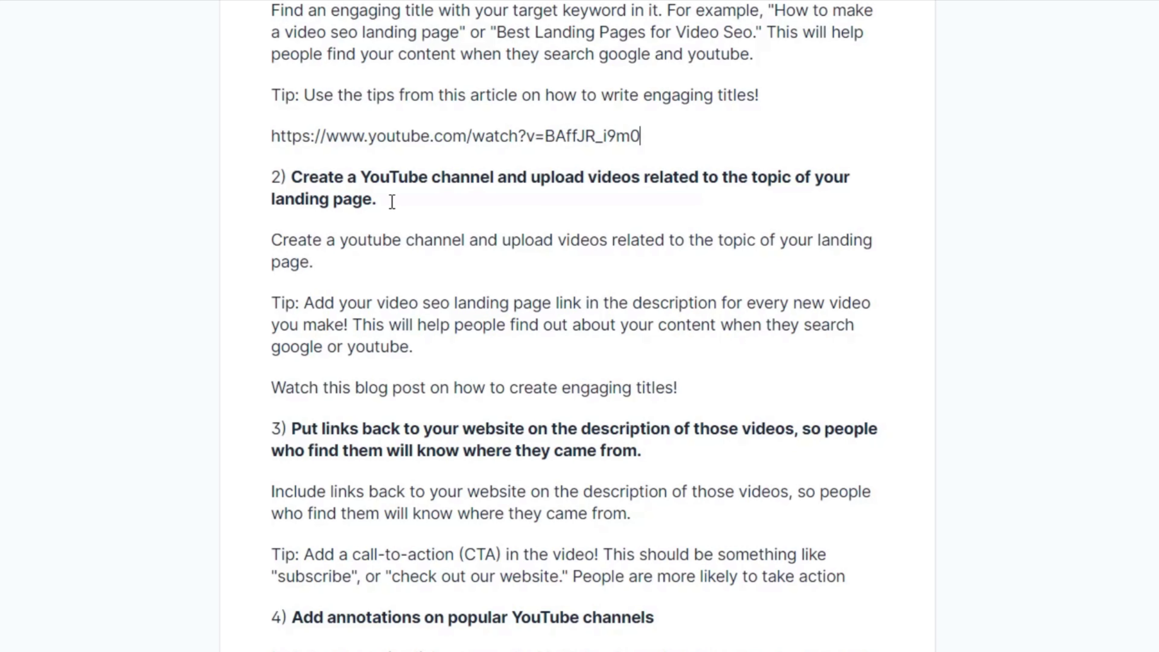
pyautogui.moveTo(691, 137); pyautogui.dragTo(283, 137)
pyautogui.click(458, 164)
# Delete the 'Watch this blog post' line.
pyautogui.scroll(-2, 499, 274)
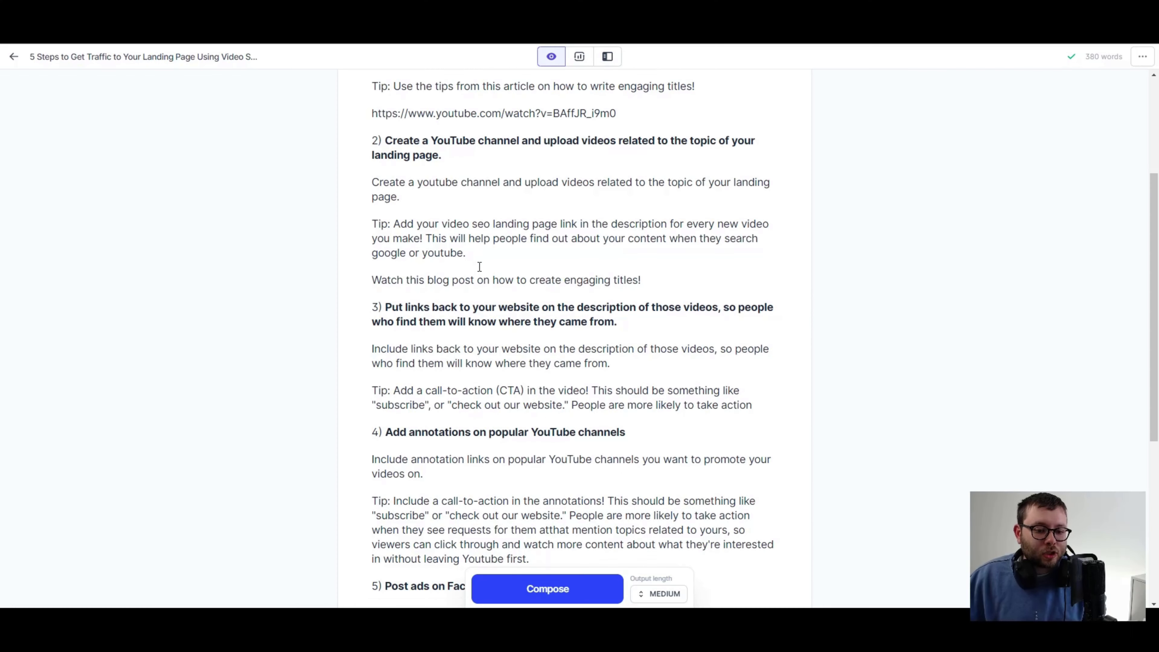
pyautogui.scroll(-3, 320, 315)
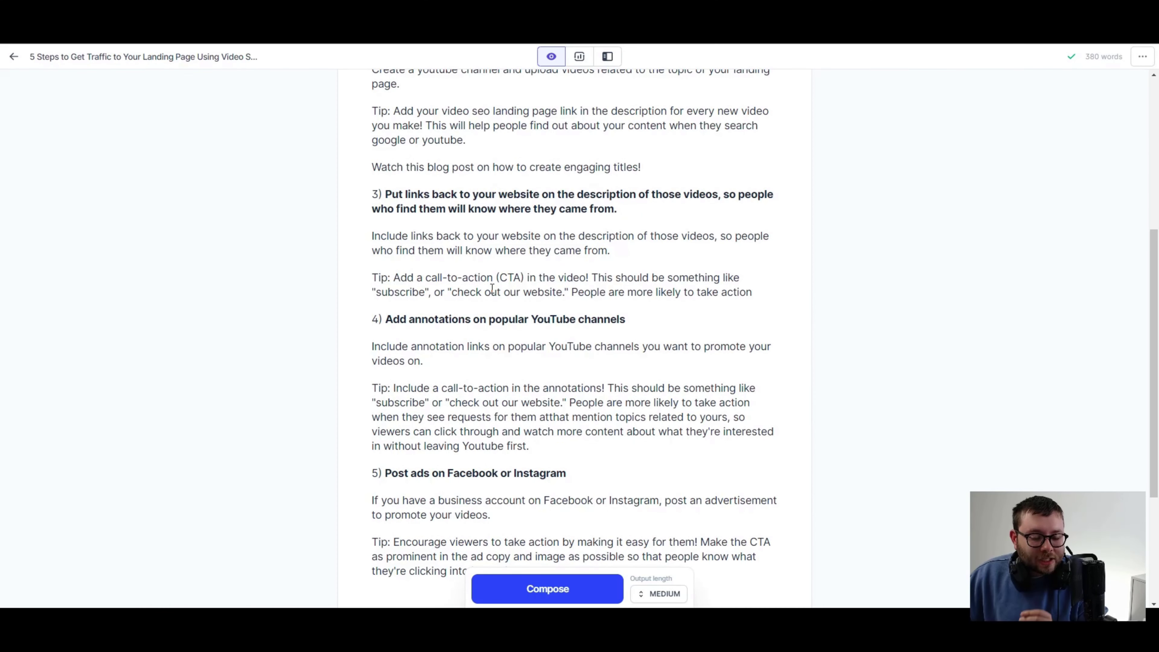
pyautogui.tripleClick(637, 167)
pyautogui.press('BackSpace')
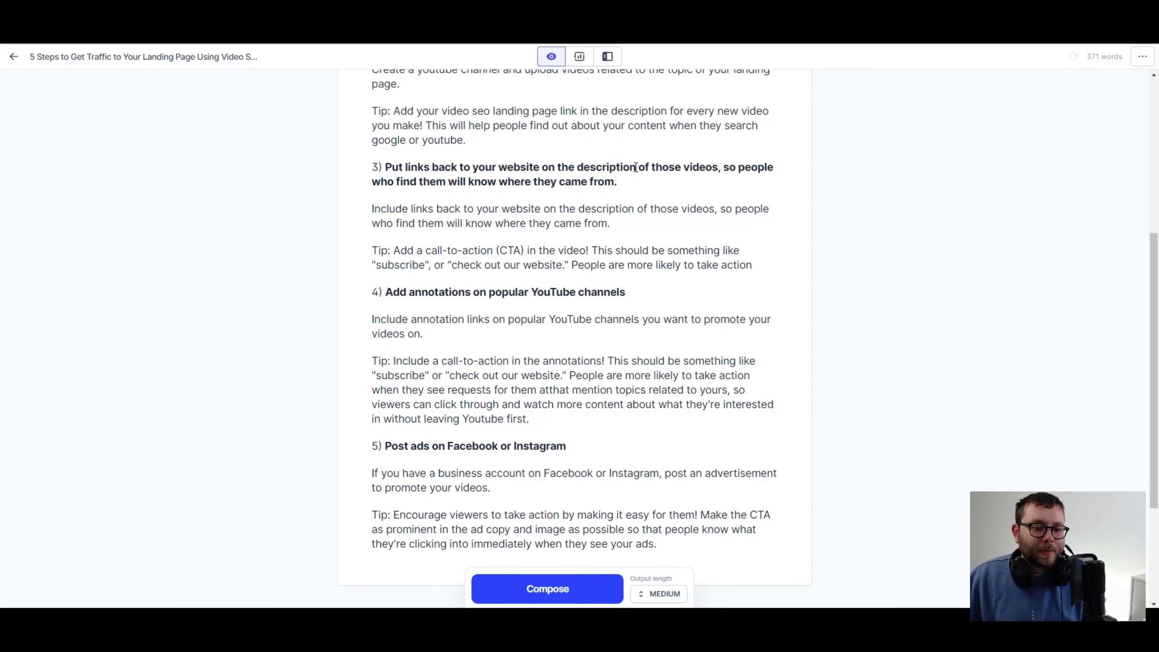
# Review step 3's paragraph and its call-to-action (CTA) tip.
pyautogui.click(566, 224)
pyautogui.scroll(3, 559, 329)
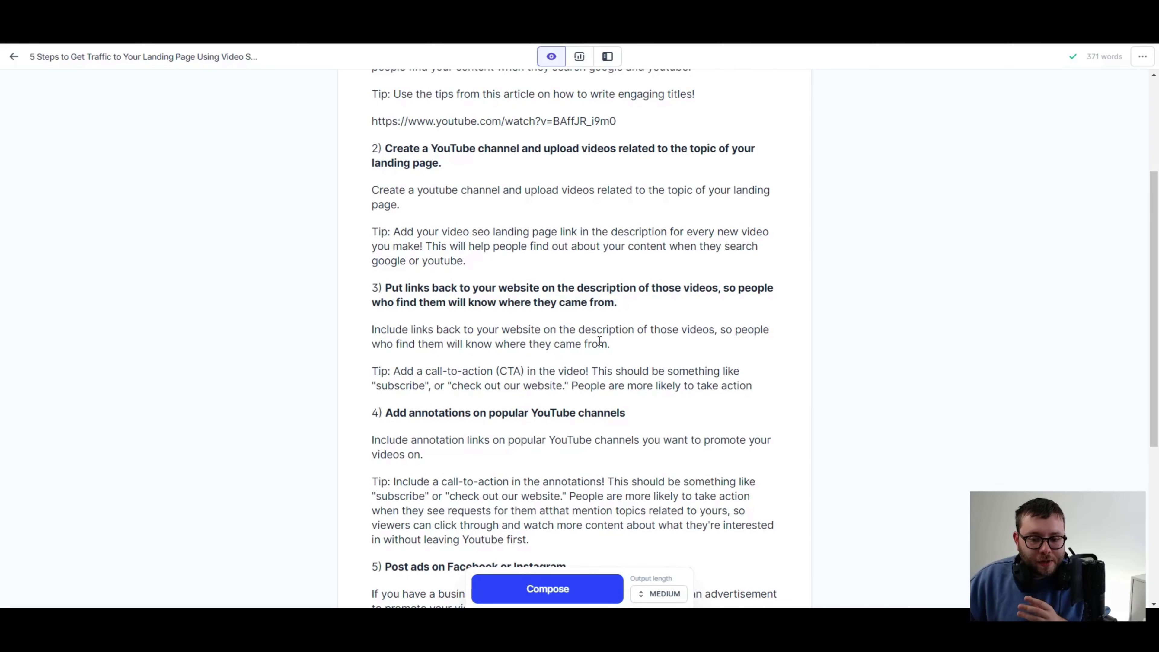
pyautogui.scroll(-2, 596, 342)
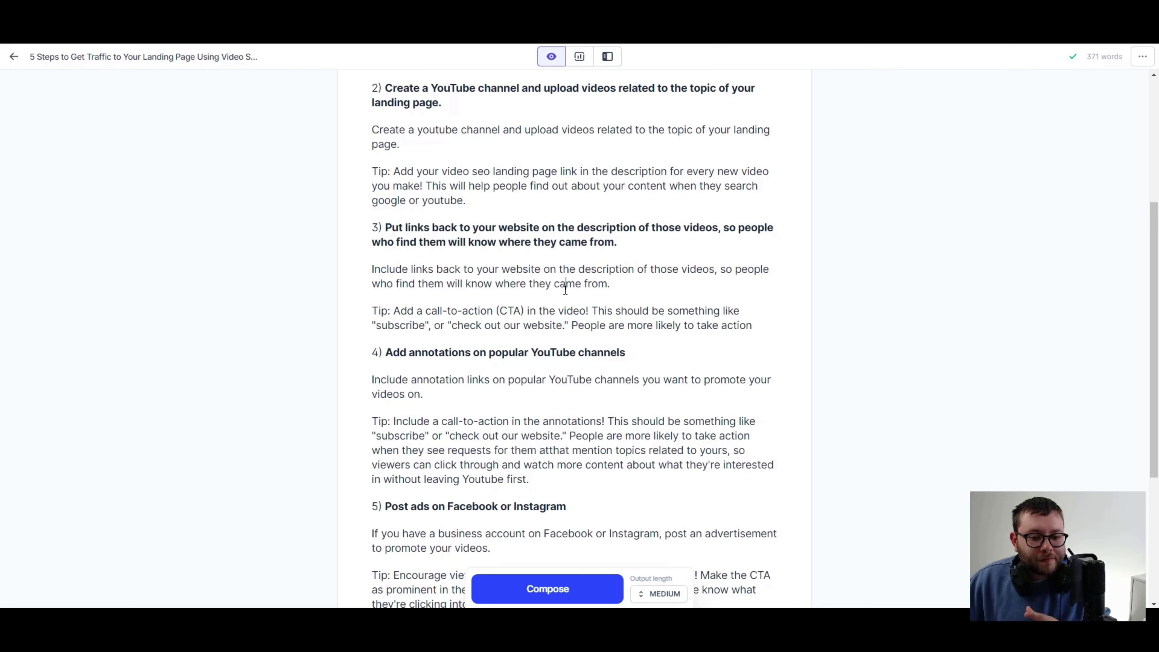
pyautogui.moveTo(428, 316); pyautogui.dragTo(525, 315)
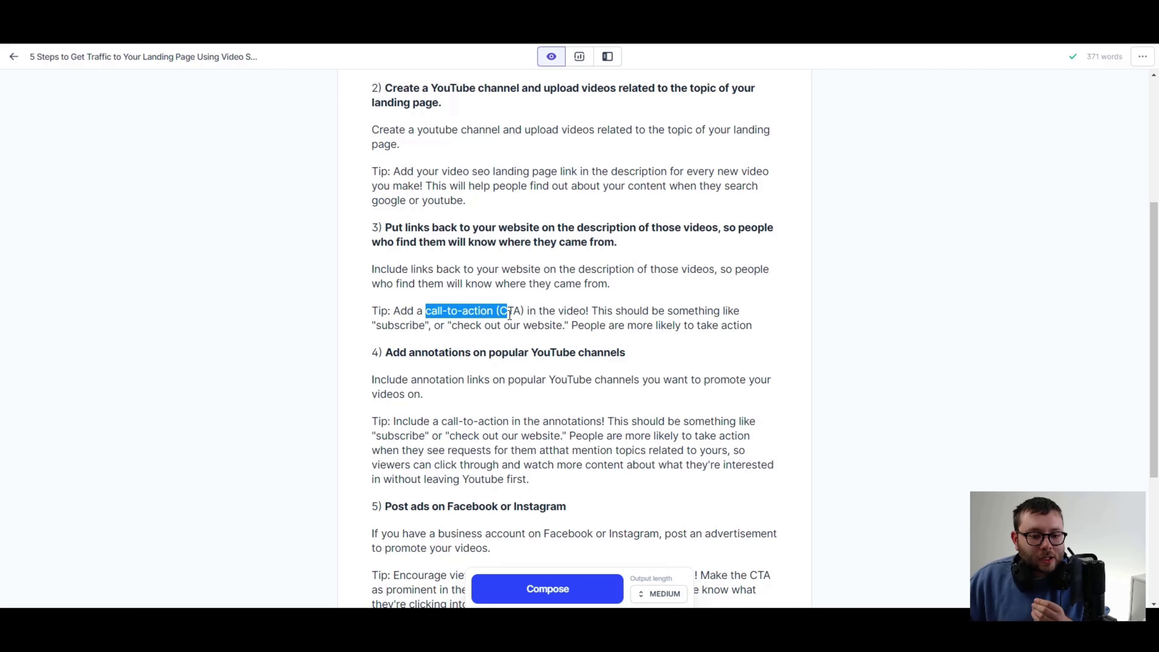
pyautogui.click(550, 313)
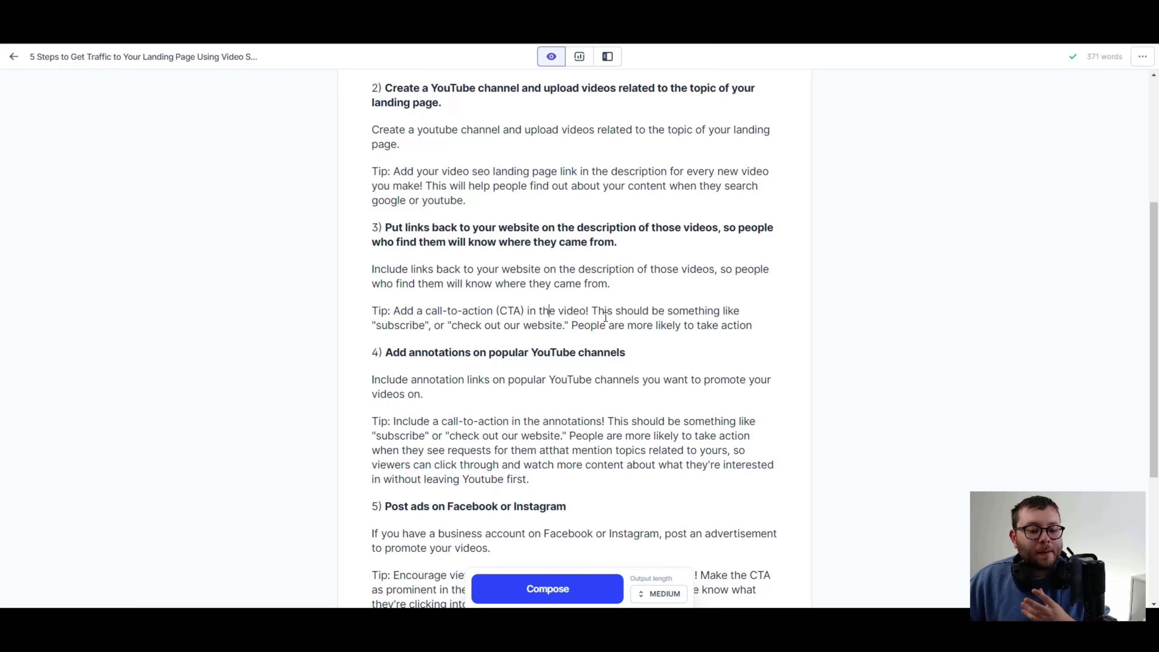
# Review step 4's text on links and YouTube, ending after the final tip.
pyautogui.scroll(-2, 743, 327)
pyautogui.scroll(-2, 740, 327)
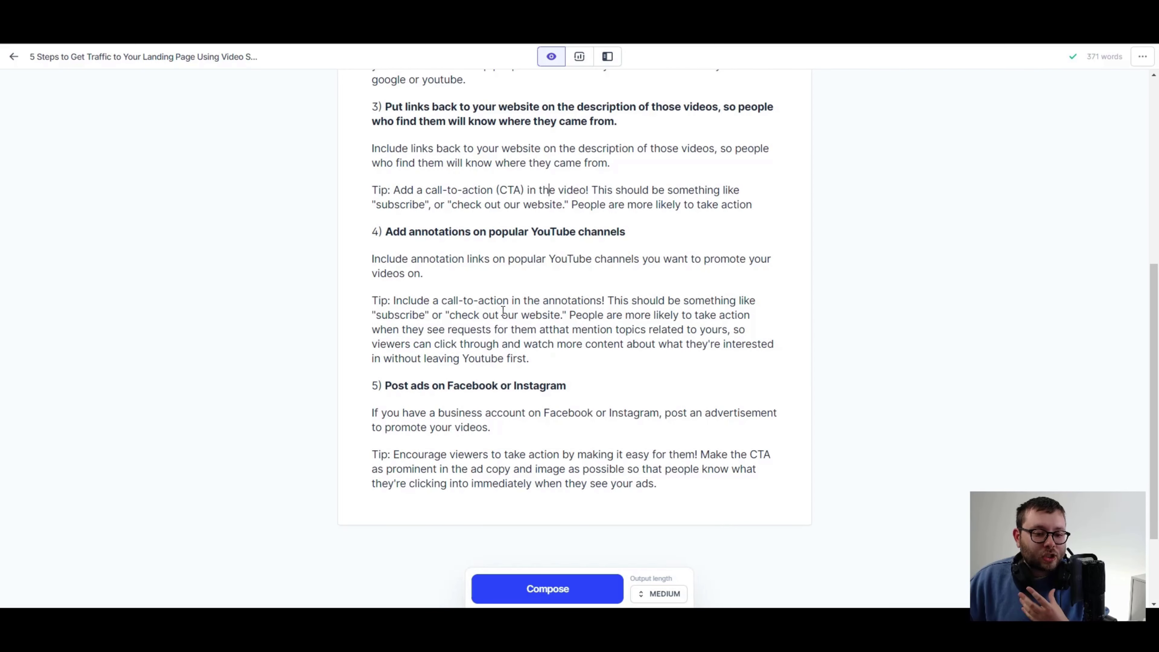
pyautogui.doubleClick(474, 259)
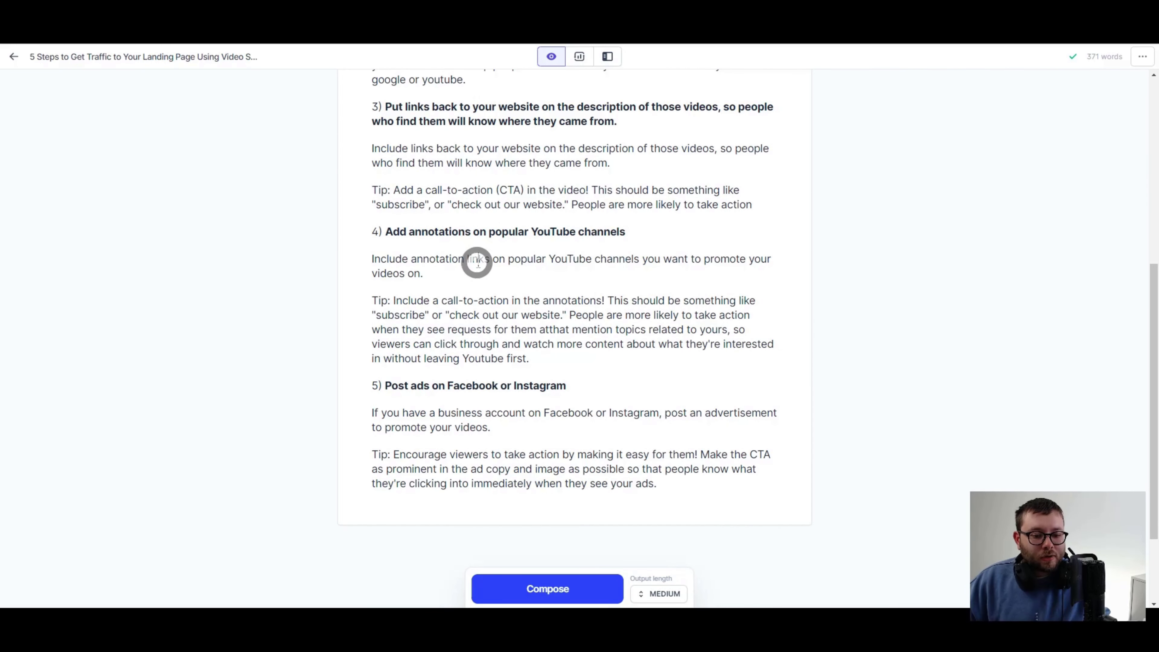
pyautogui.click(549, 259)
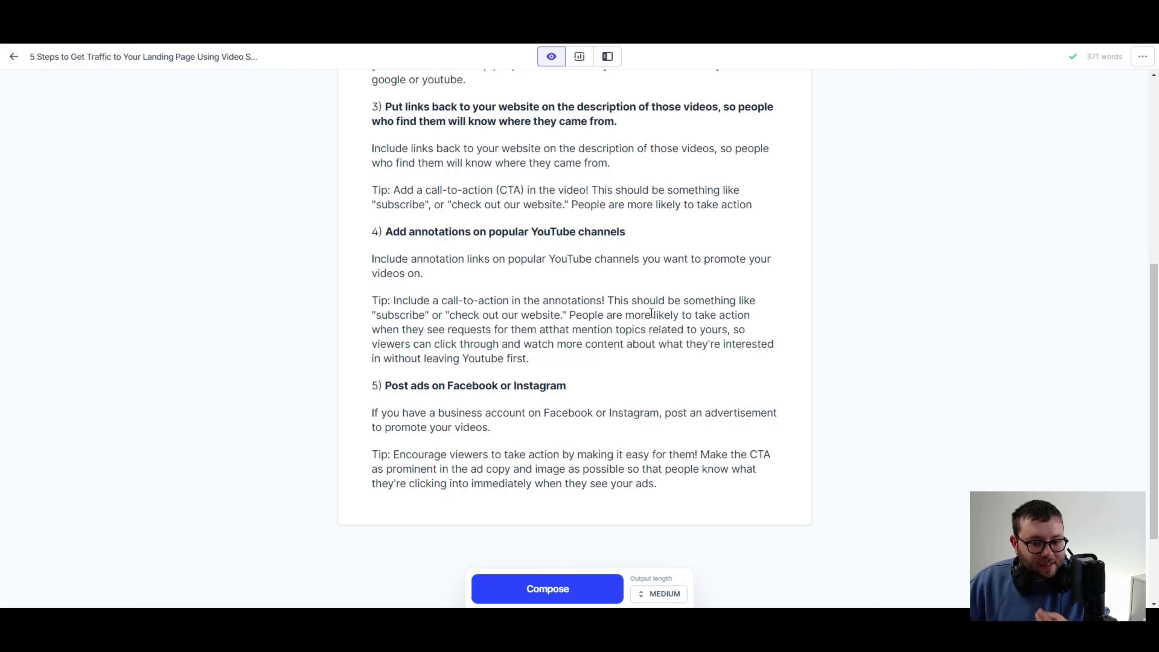
pyautogui.click(573, 322)
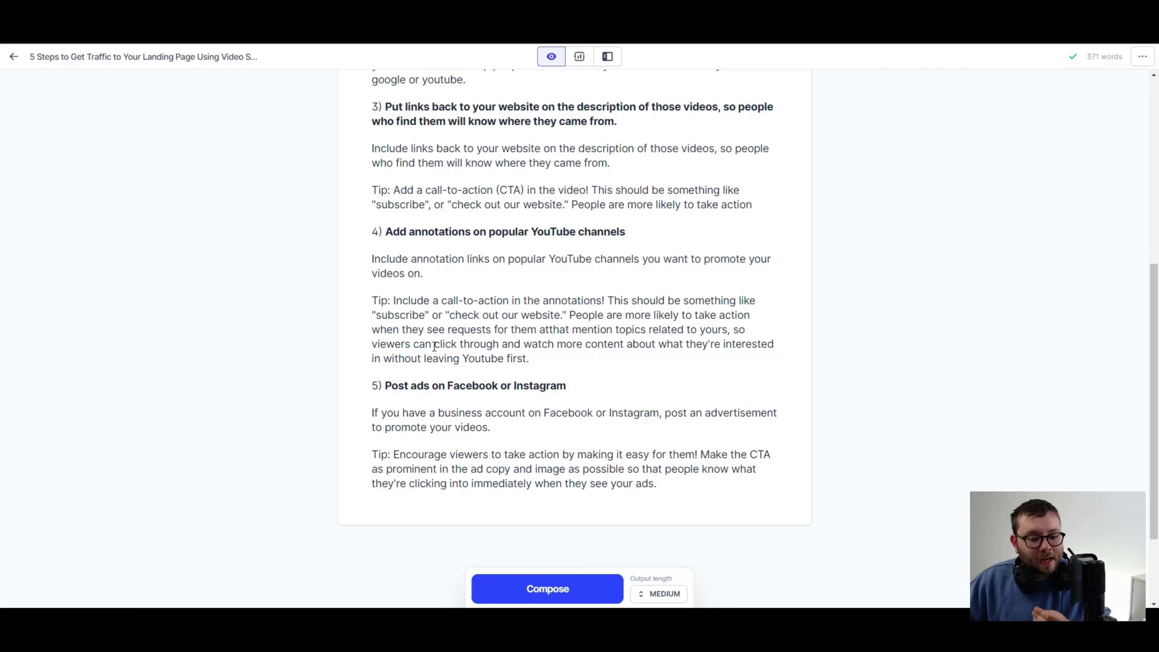
pyautogui.scroll(-3, 618, 347)
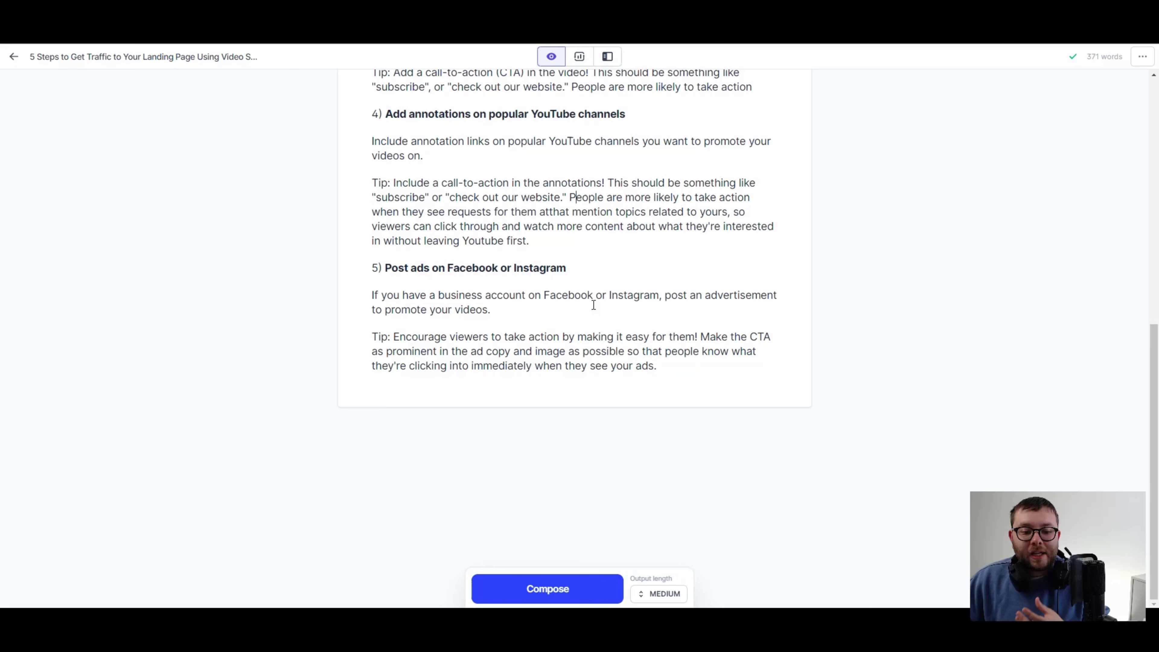
pyautogui.scroll(1, 567, 327)
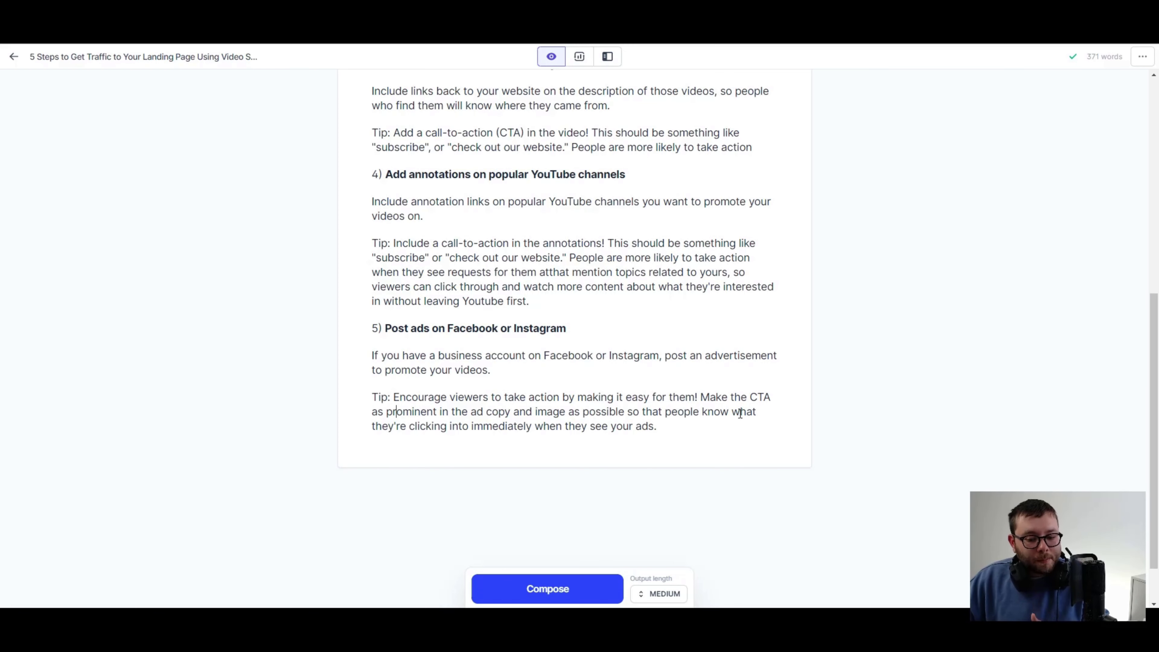
pyautogui.click(675, 422)
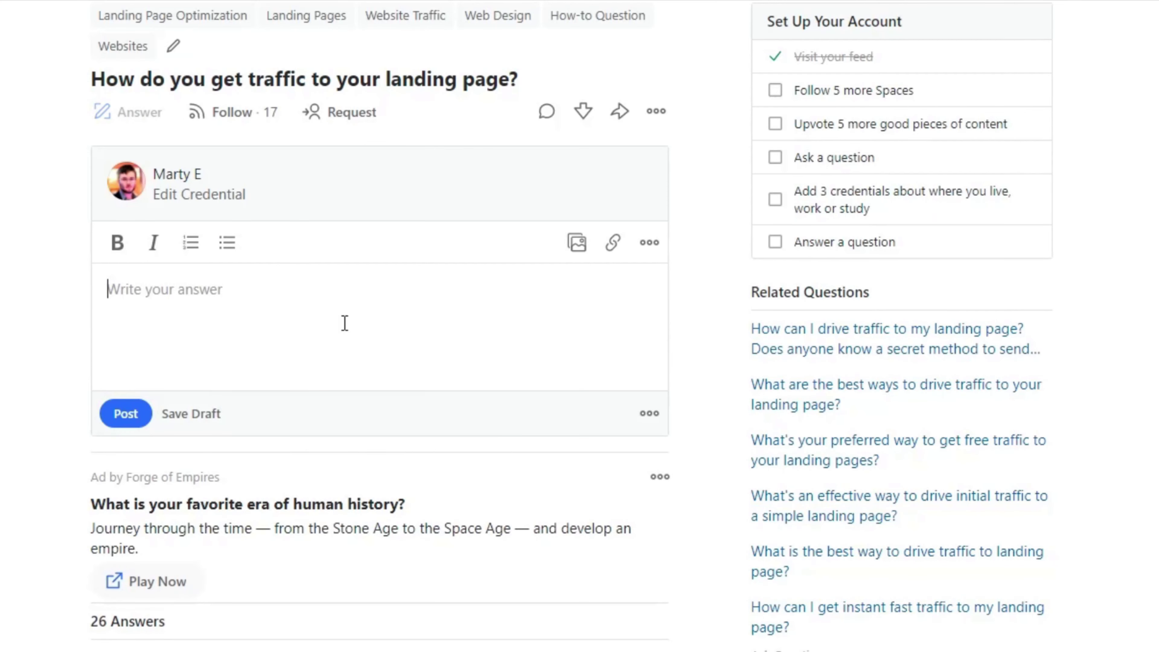
# Paste the five-step article into the Quora answer box and post it.
pyautogui.click(344, 324)
pyautogui.hotkey('ctrl', 'v')
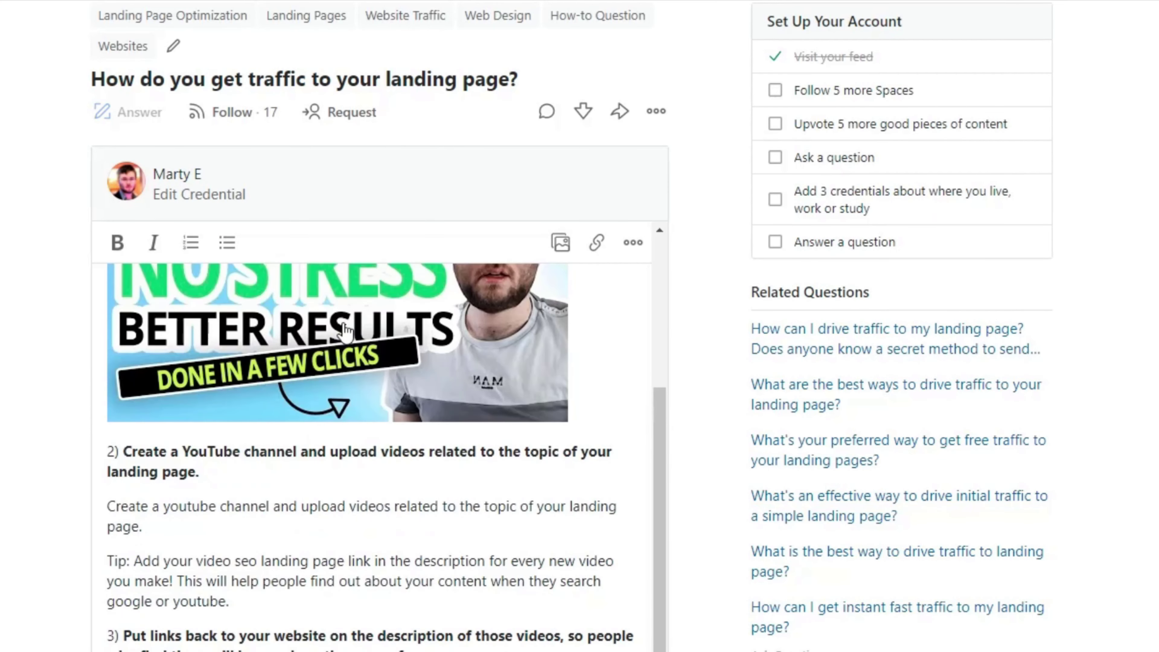
pyautogui.scroll(5, 365, 534)
pyautogui.scroll(-15, 475, 269)
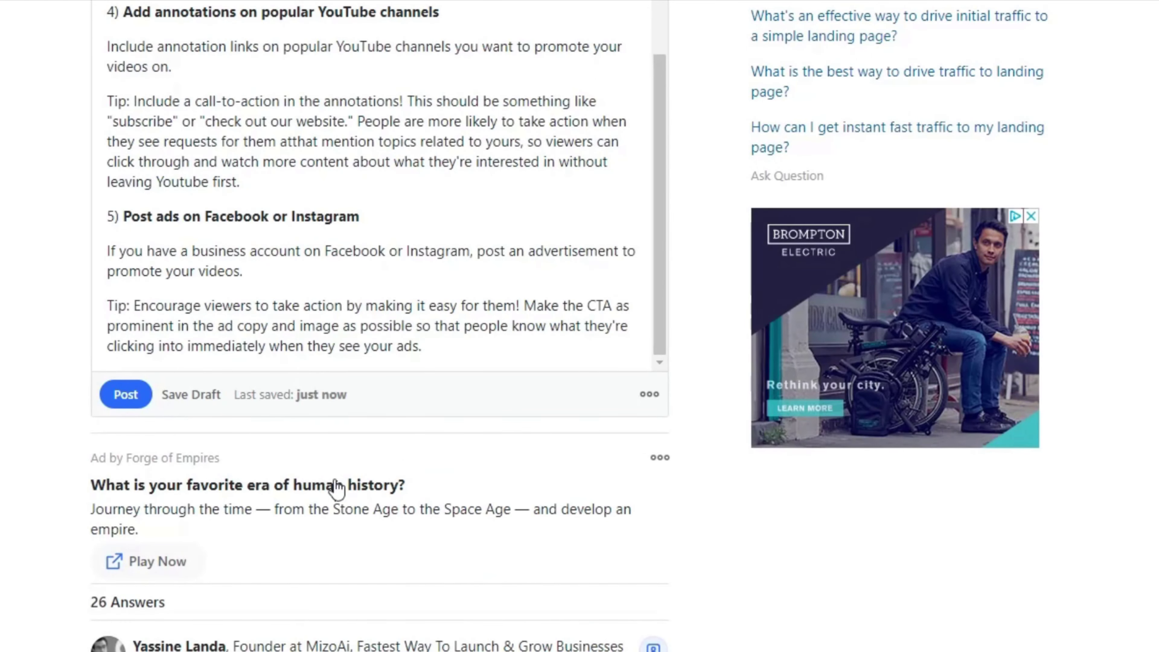
pyautogui.scroll(-15, 479, 569)
pyautogui.scroll(-10, 501, 454)
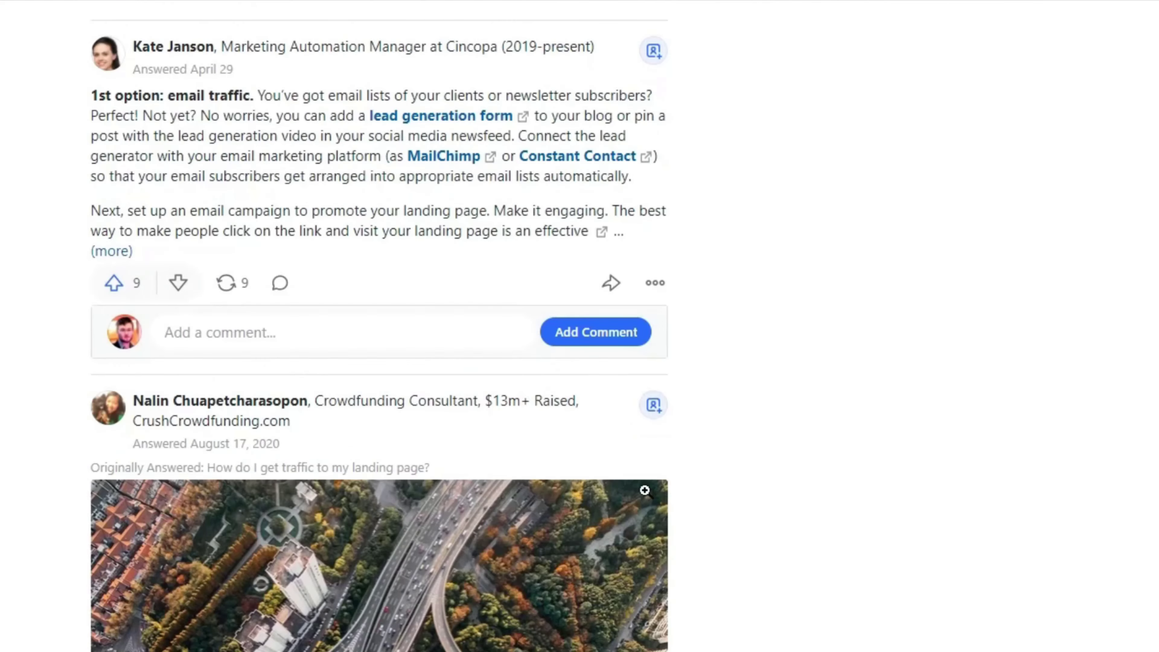
pyautogui.scroll(20, 394, 482)
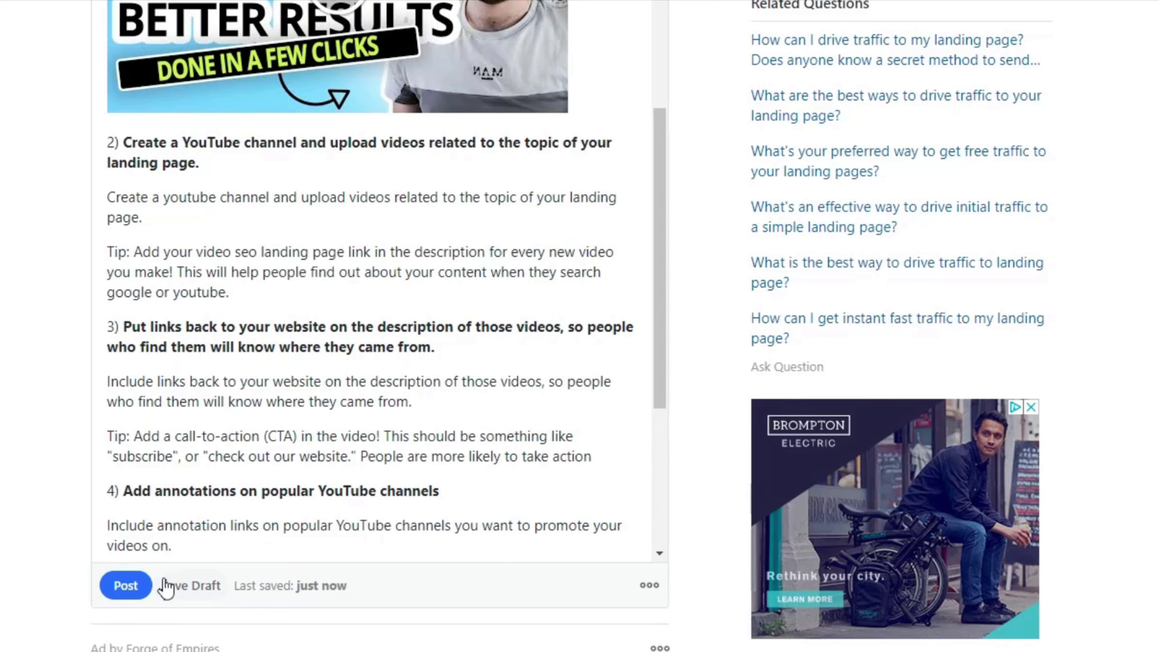
pyautogui.click(125, 586)
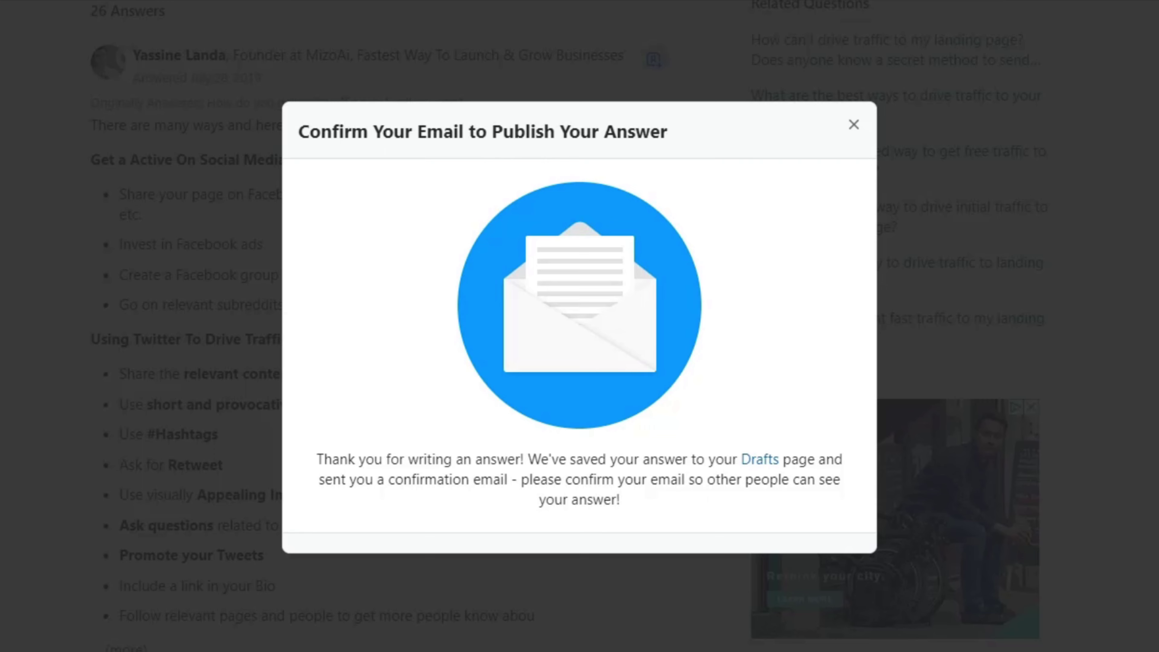
# Verify the email so the answer goes live, then select the question's title text.
pyautogui.click(940, 480)
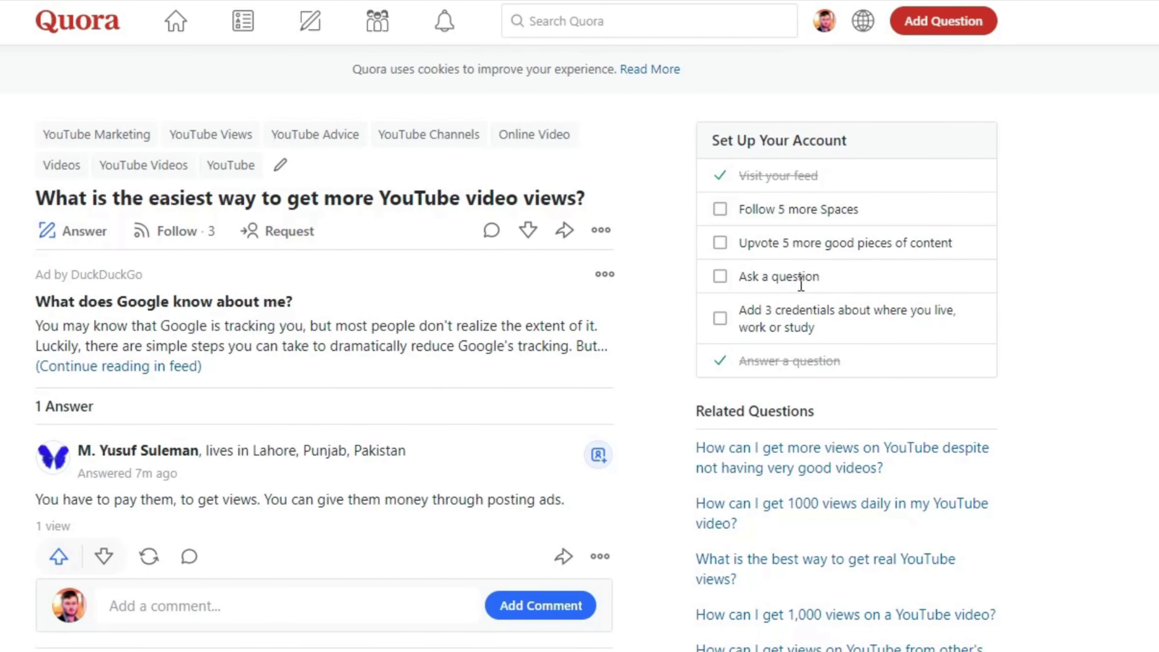
pyautogui.moveTo(67, 197); pyautogui.dragTo(525, 198)
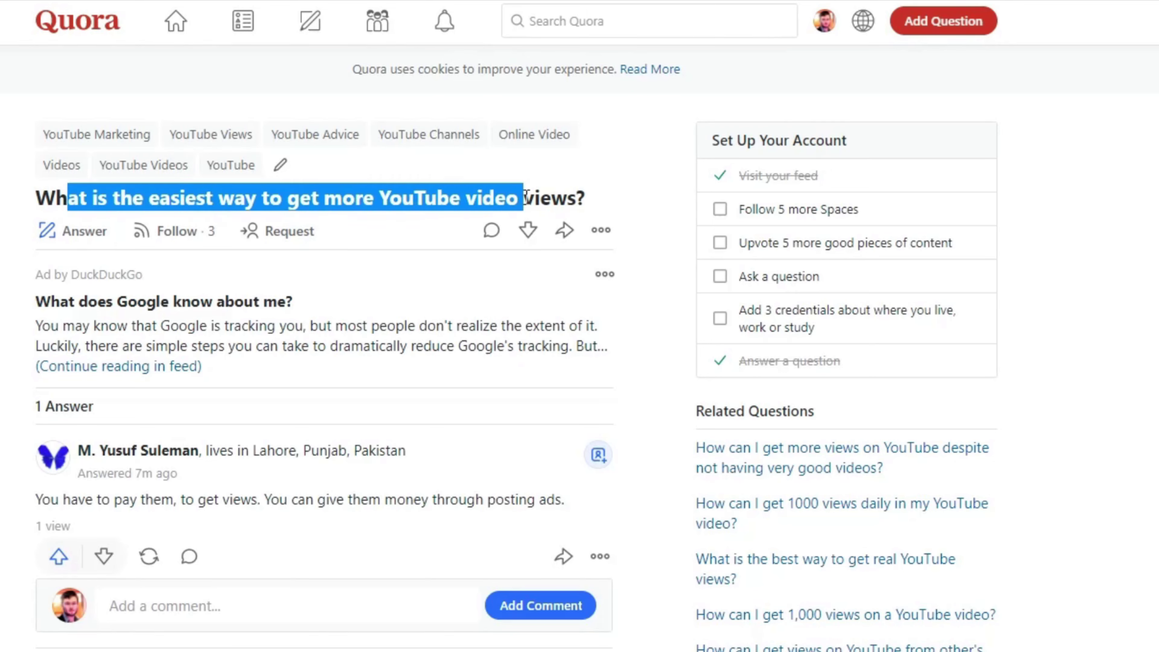
pyautogui.tripleClick(410, 198)
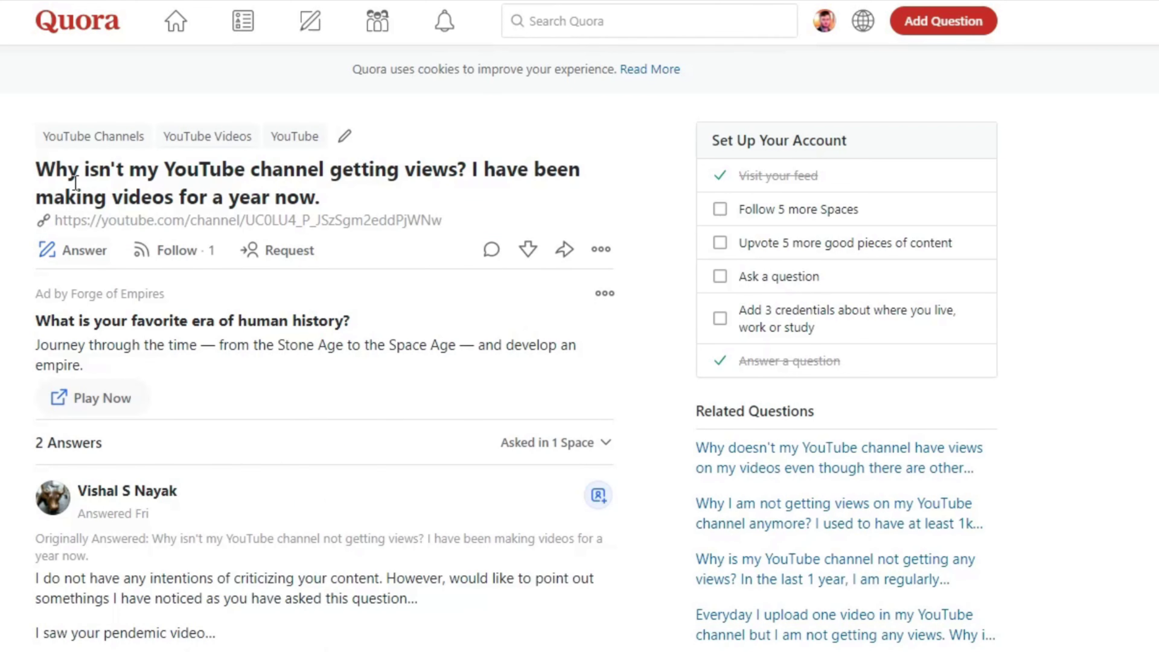
pyautogui.tripleClick(62, 182)
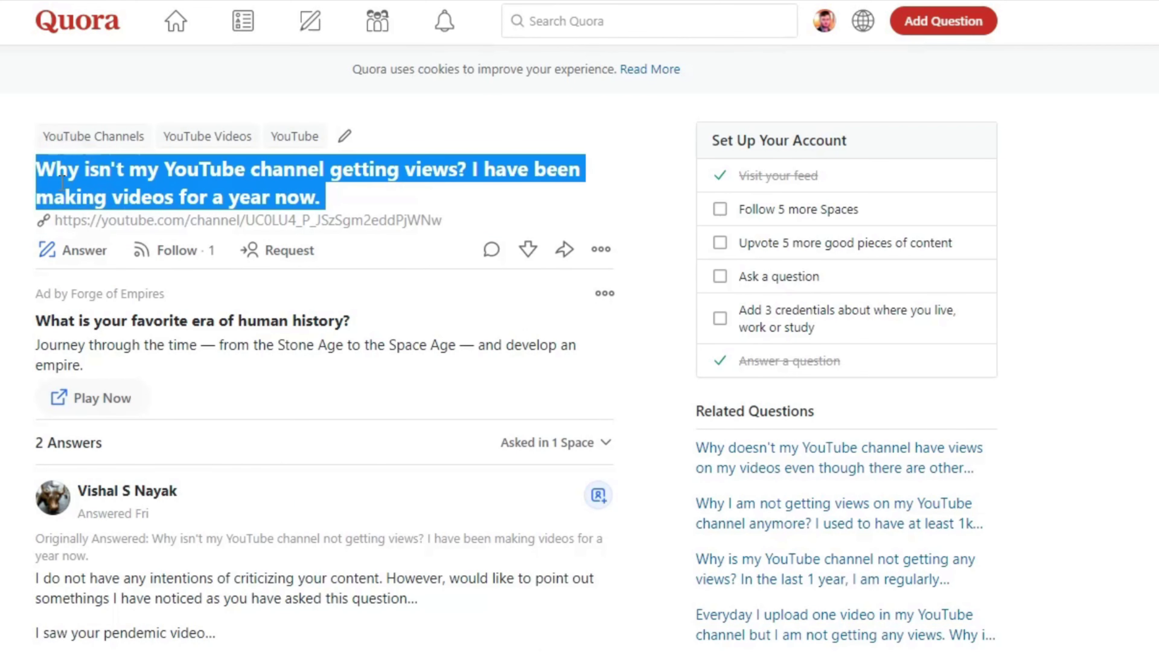
pyautogui.tripleClick(195, 182)
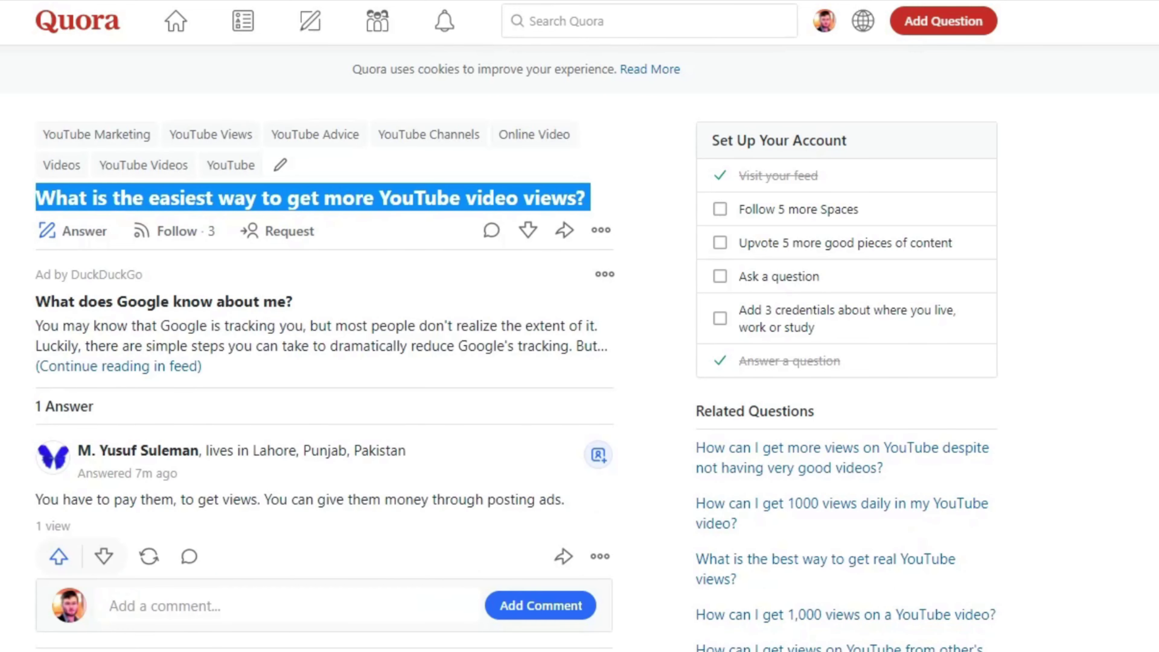
pyautogui.scroll(-4, 207, 474)
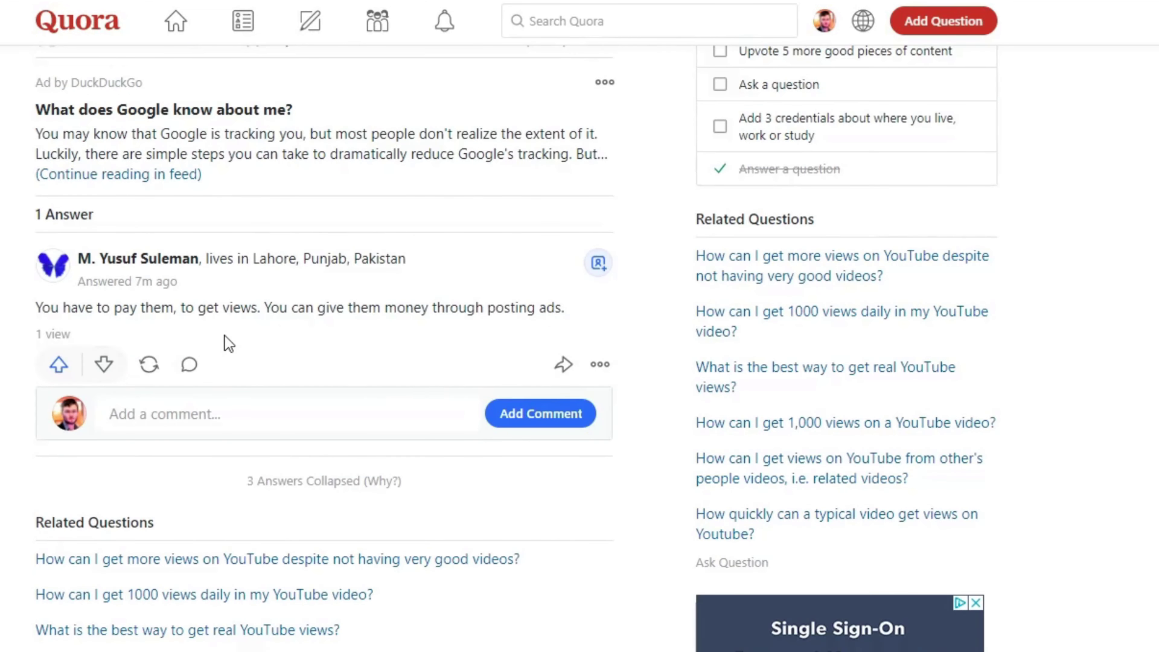
pyautogui.scroll(4, 155, 326)
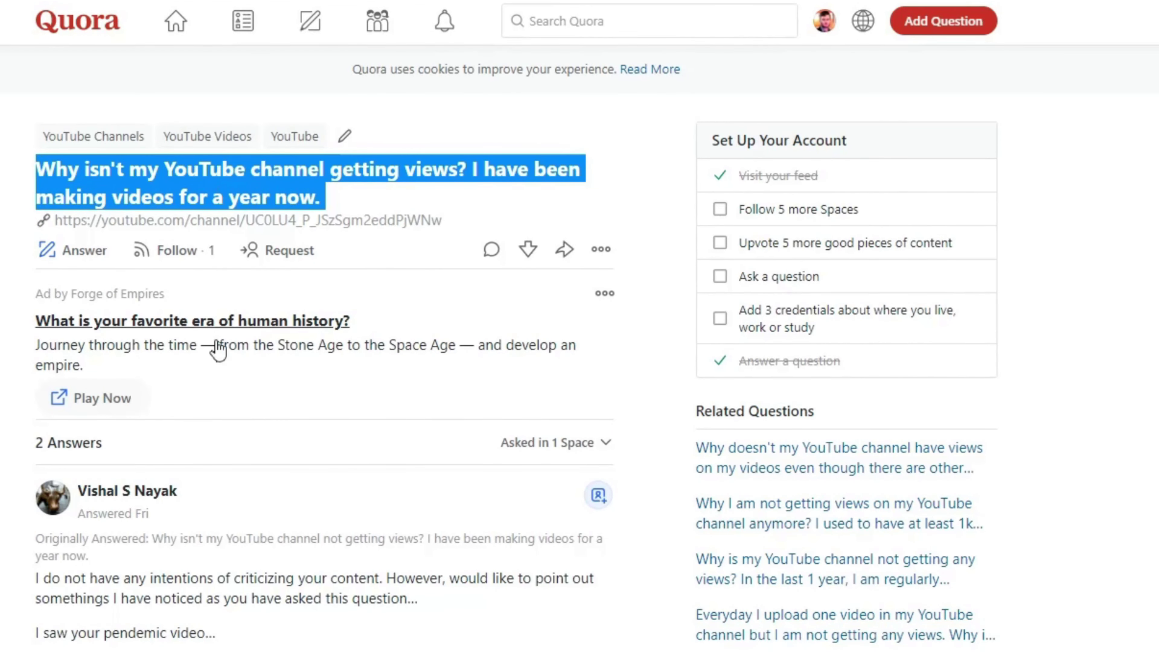
pyautogui.scroll(-2, 269, 402)
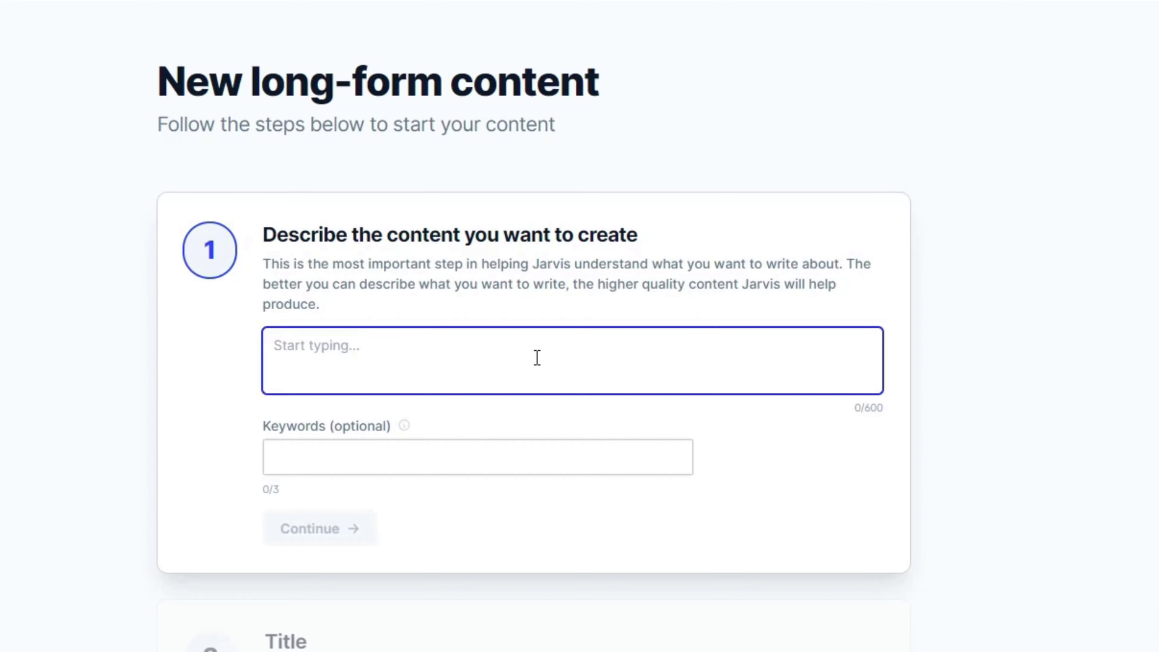
# Enter description '3 simple easy ways to get more youtube views using video seo' and keywords 'Youtube views, more views, video seo'.
pyautogui.write('3 simple easy ways to get more yo')
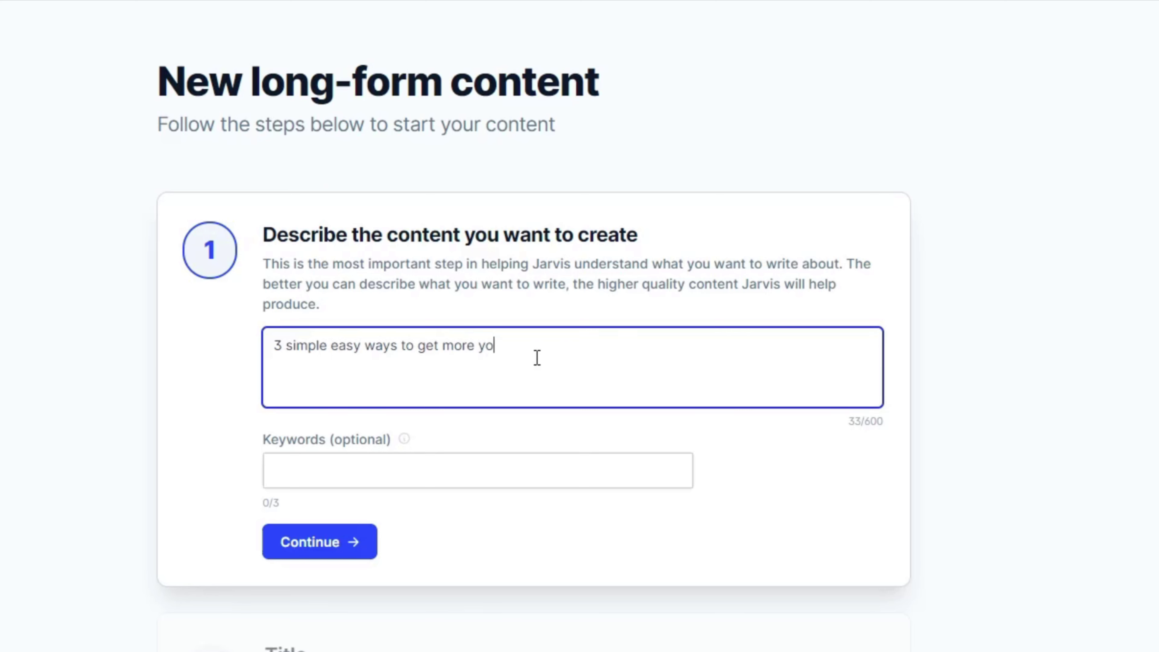
pyautogui.write('utube views')
pyautogui.press('Tab')
pyautogui.press('Tab')
pyautogui.write('Youtube views, more views, video')
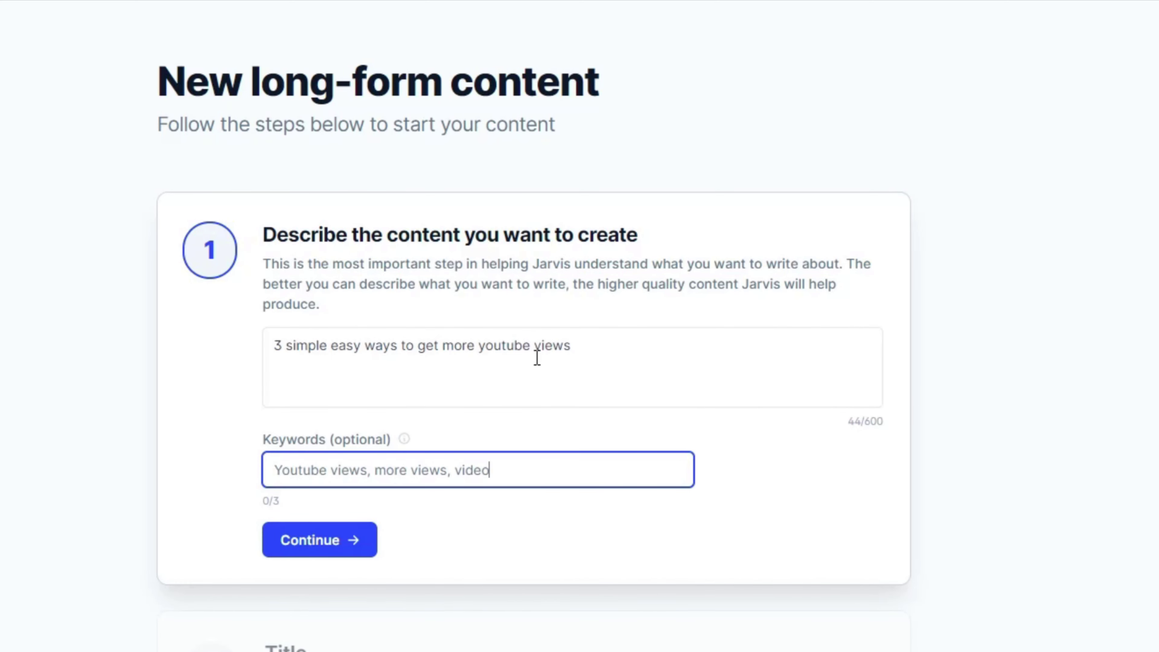
pyautogui.write(' seo')
pyautogui.click(683, 376)
pyautogui.write('using video seo')
pyautogui.scroll(-5, 339, 440)
# Choose the '3 Actionable, Proven Ways to Get More YouTube Views: Video SEO' title and the second intro.
pyautogui.click(385, 413)
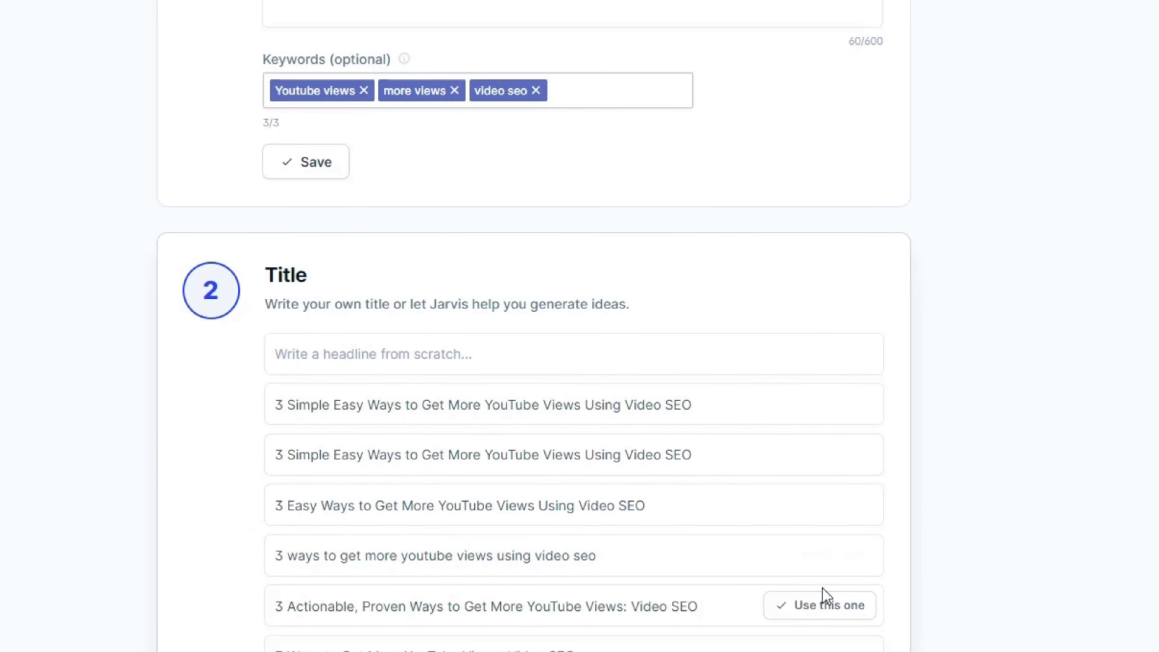
pyautogui.click(826, 605)
pyautogui.click(320, 454)
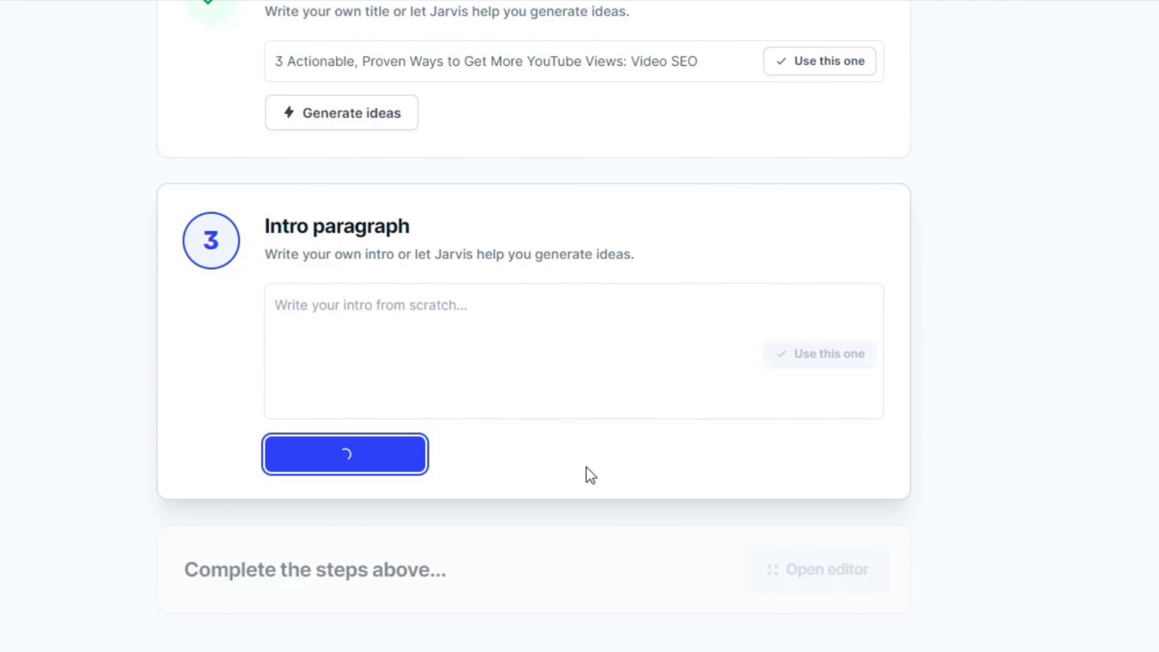
pyautogui.scroll(-3, 505, 475)
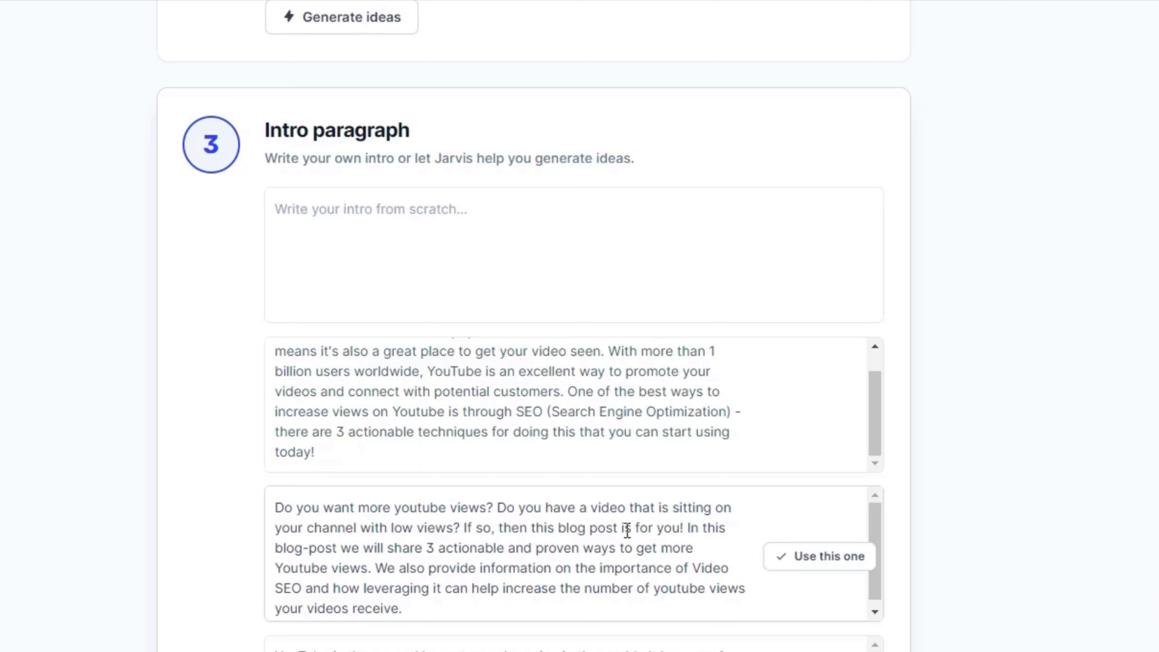
pyautogui.scroll(-3, 640, 571)
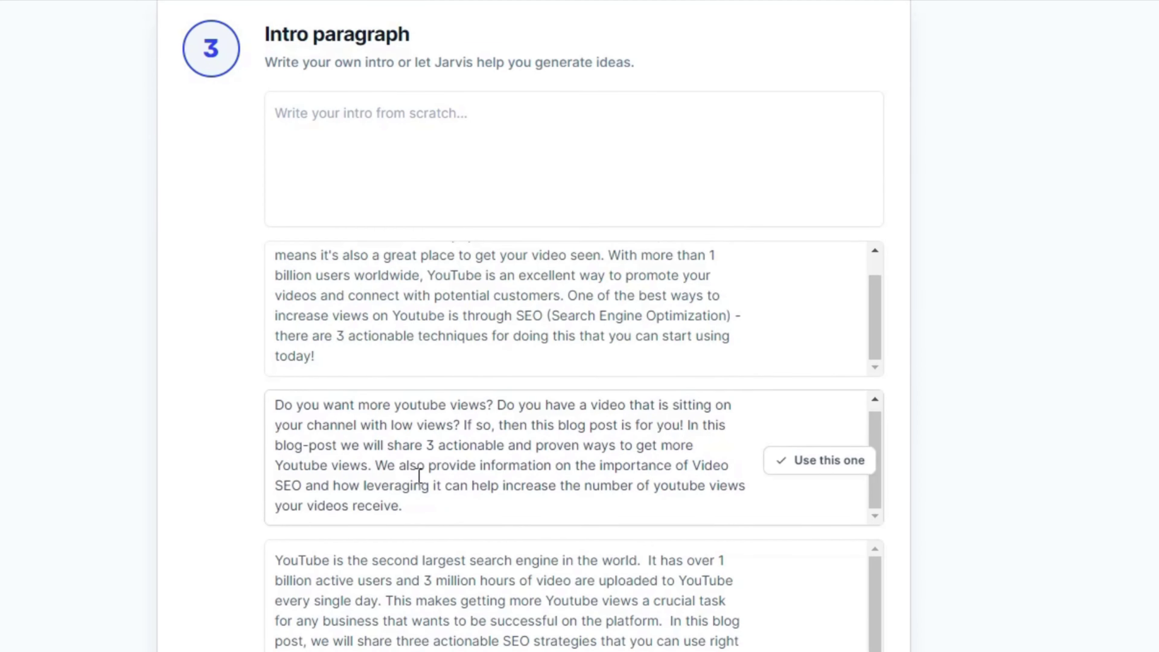
pyautogui.click(645, 497)
pyautogui.scroll(15, 1097, 565)
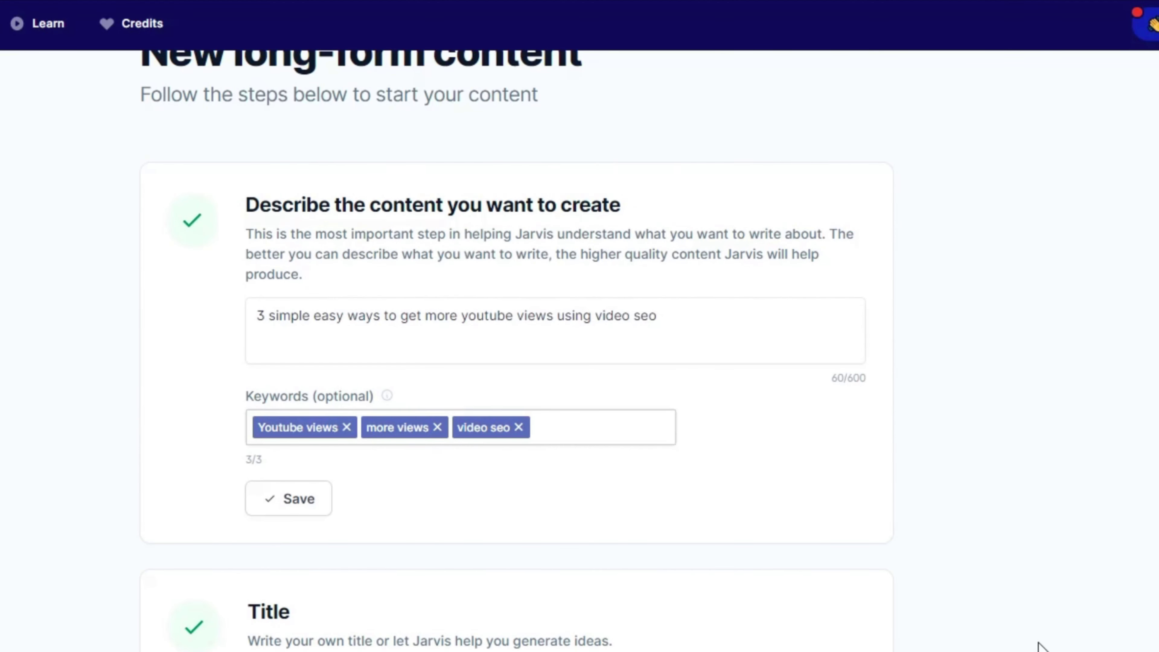
pyautogui.scroll(-6, 1045, 646)
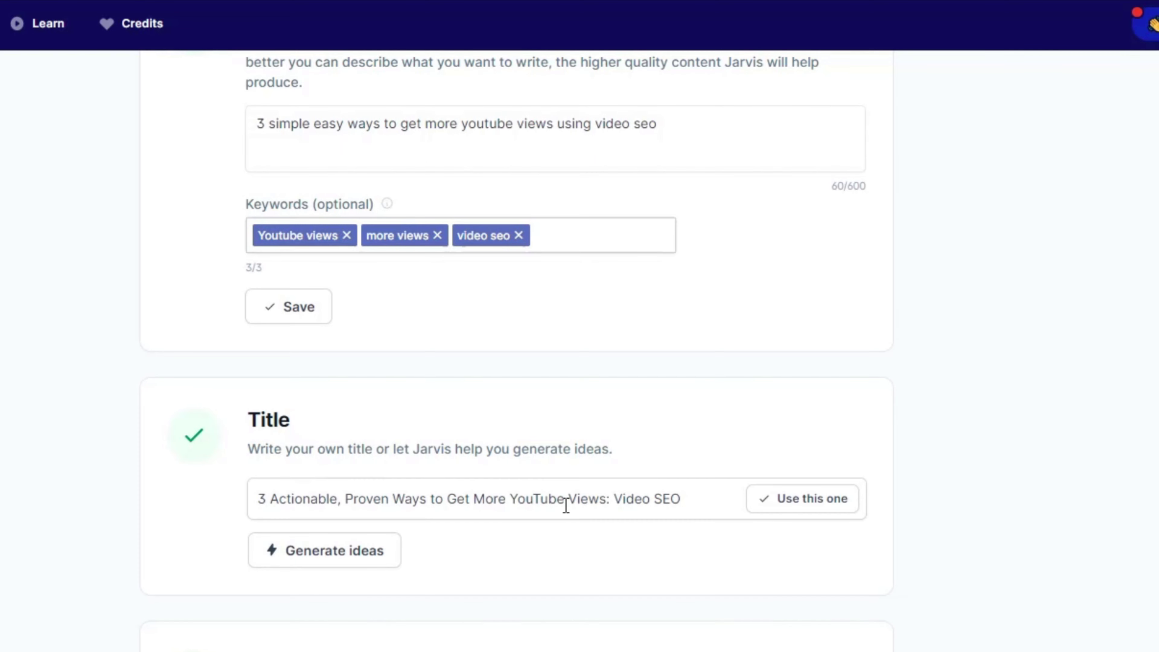
pyautogui.scroll(-3, 566, 504)
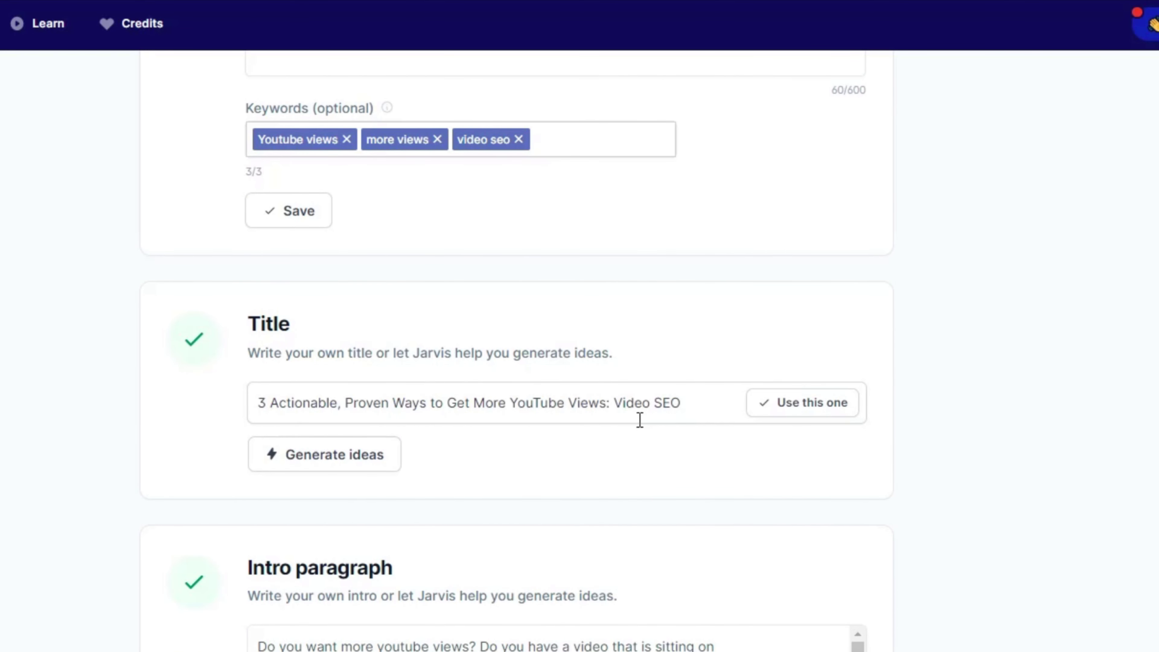
pyautogui.scroll(-9, 715, 562)
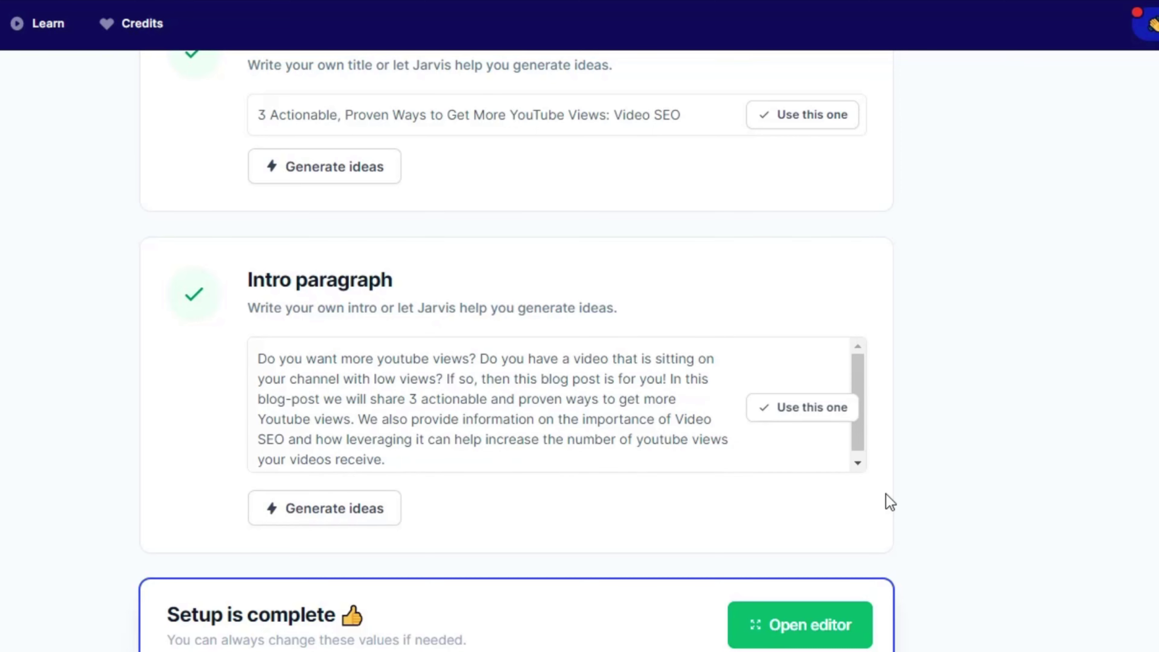
# Open the document editor and choose the Blog Post Outline template.
pyautogui.click(803, 639)
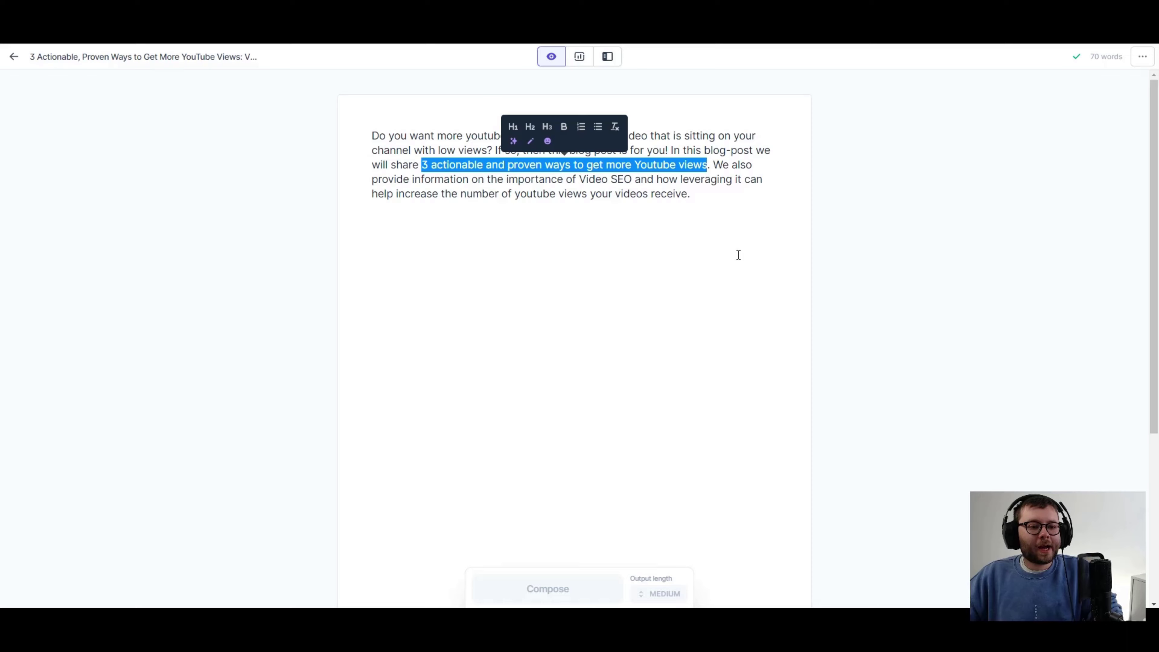
pyautogui.click(607, 56)
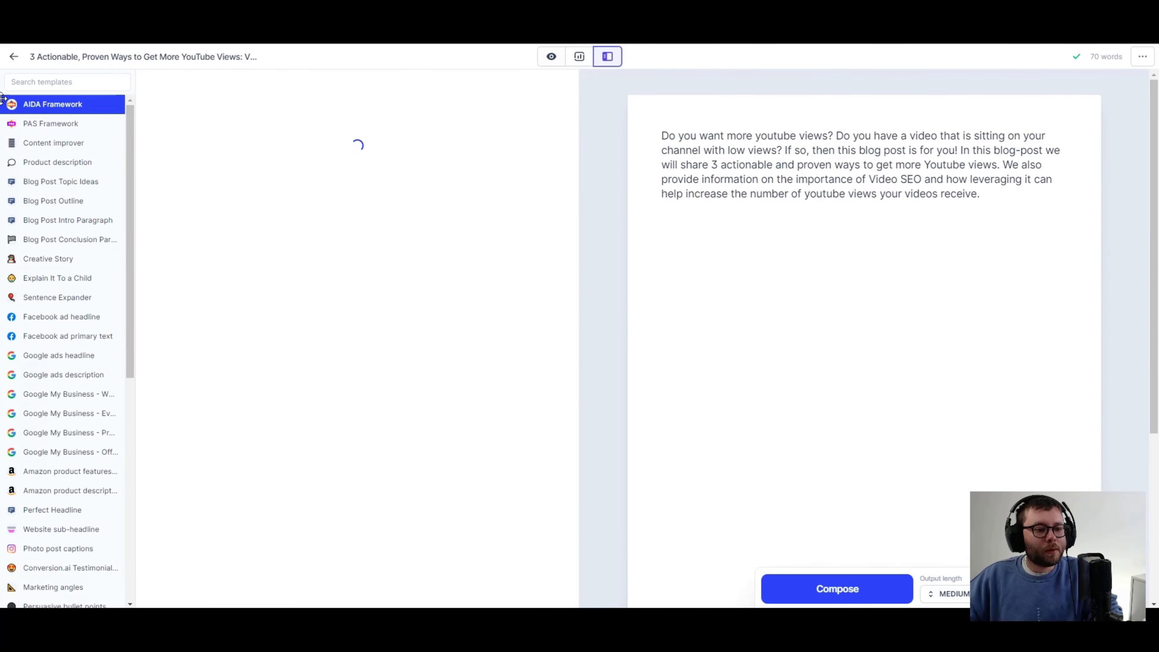
pyautogui.click(33, 82)
pyautogui.write('blog outlo')
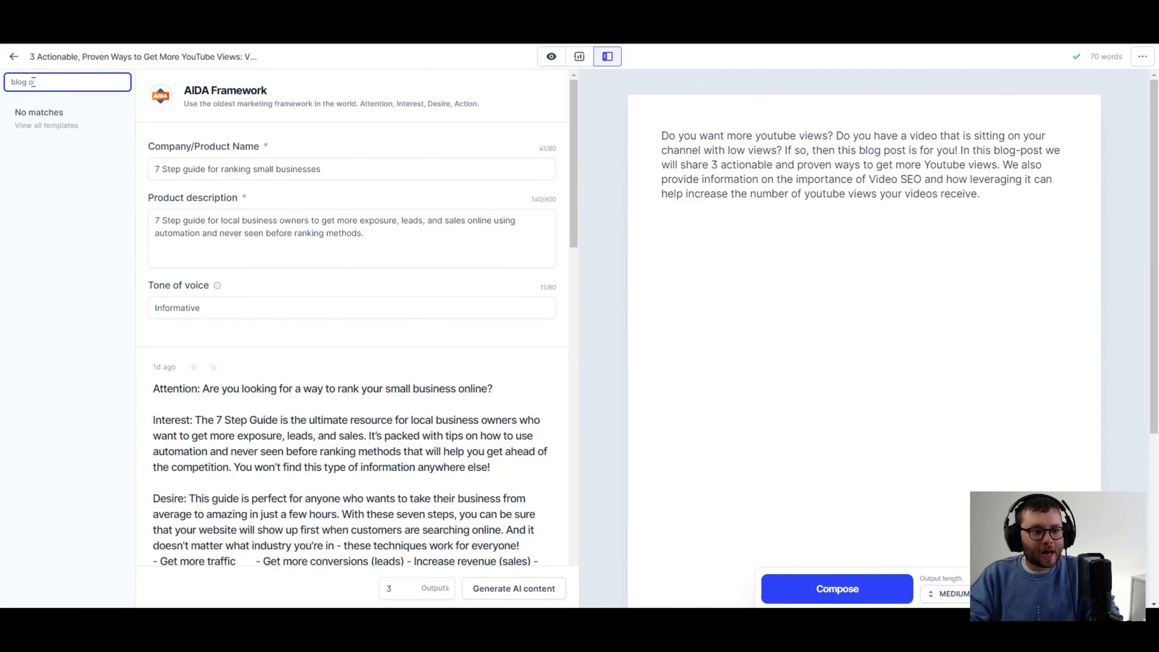
pyautogui.press('BackSpace')
pyautogui.press('BackSpace')
pyautogui.press('BackSpace')
pyautogui.press('BackSpace')
pyautogui.press('BackSpace')
pyautogui.press('BackSpace')
pyautogui.press('BackSpace')
pyautogui.press('BackSpace')
pyautogui.press('BackSpace')
pyautogui.press('BackSpace')
pyautogui.write('outlin')
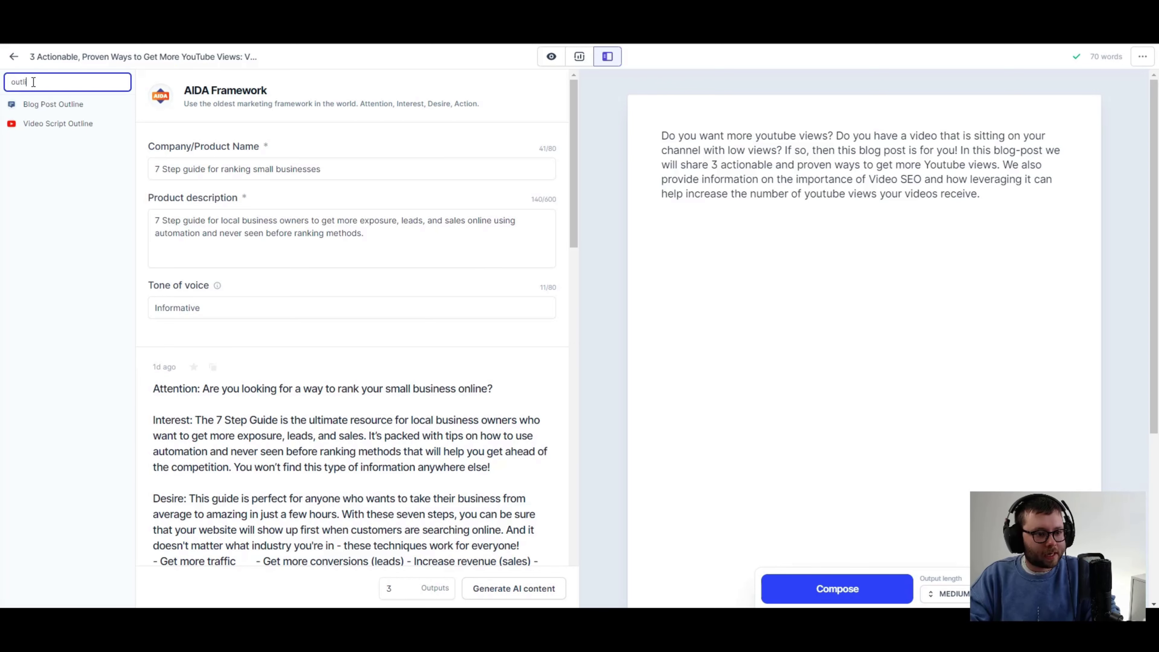
pyautogui.click(46, 105)
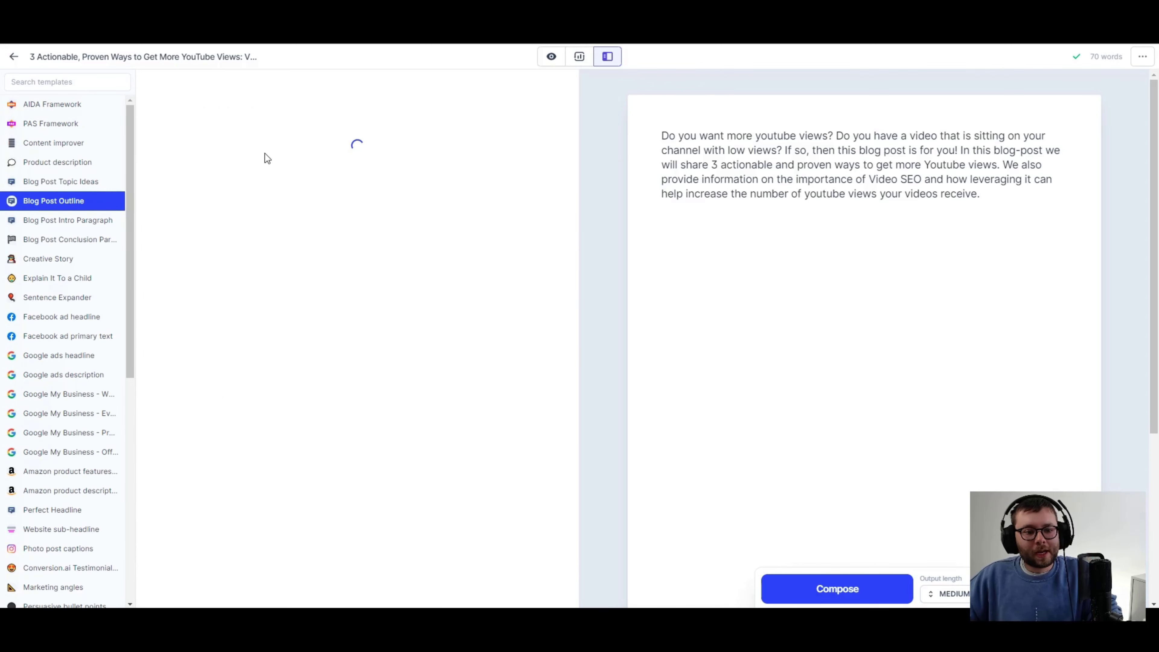
# Generate a Professional-tone outline for the pasted topic and paste the first result below the intro.
pyautogui.tripleClick(321, 171)
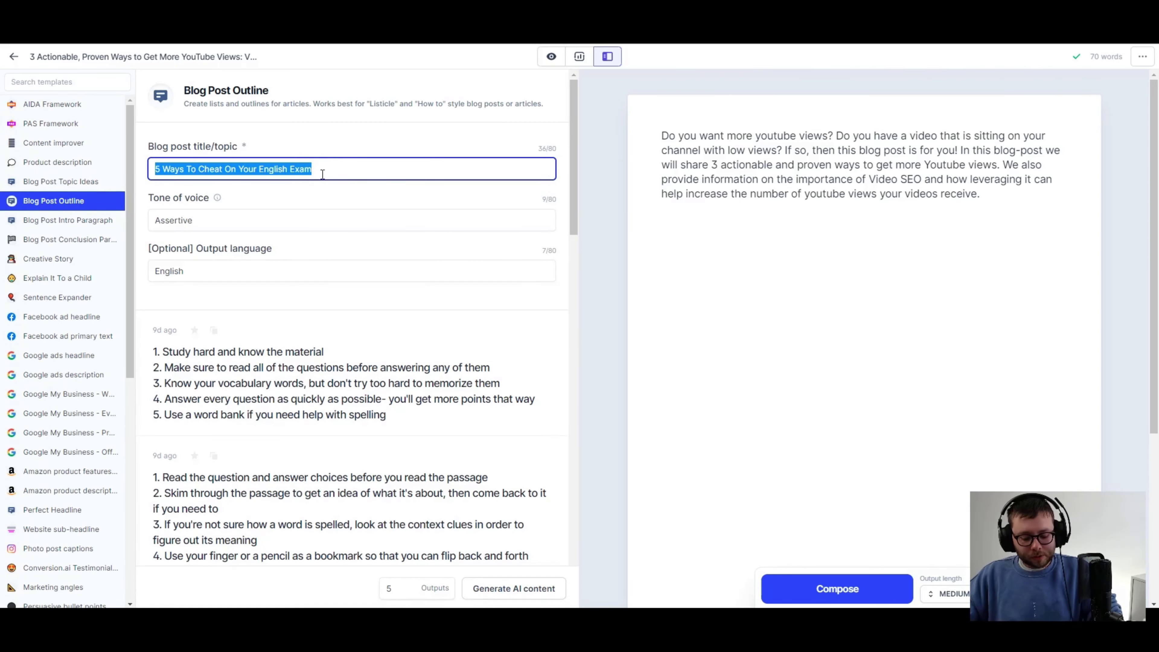
pyautogui.write('3 actionable and proven ways to get more Youtube views')
pyautogui.moveTo(187, 170); pyautogui.dragTo(458, 197)
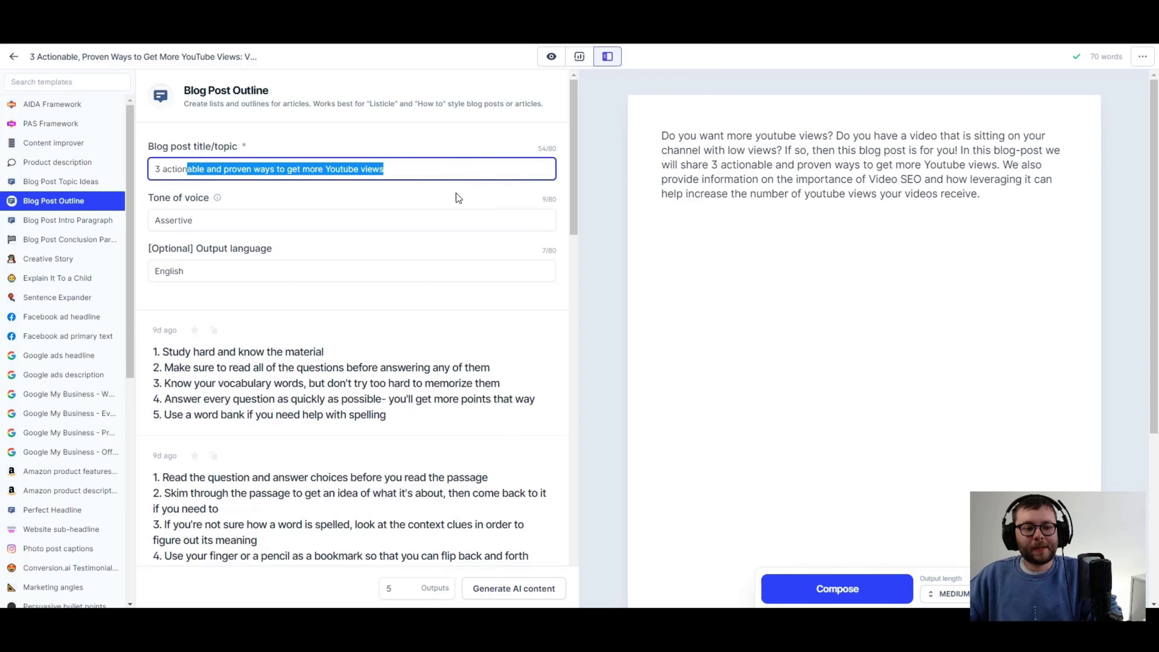
pyautogui.doubleClick(221, 223)
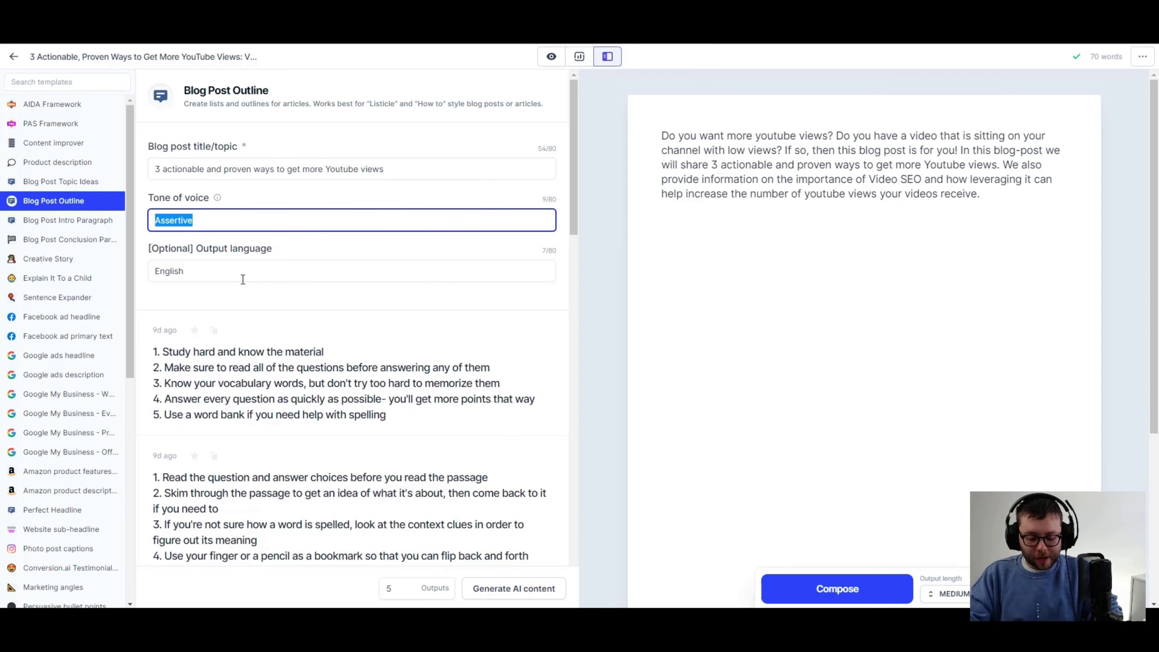
pyautogui.write('Professional')
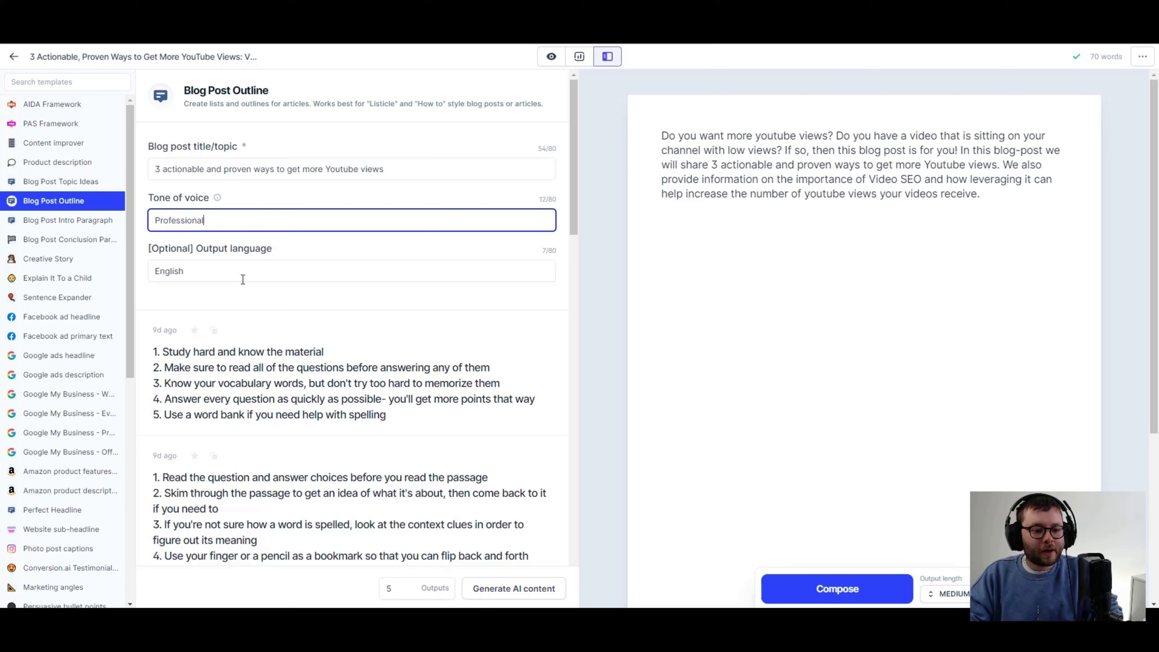
pyautogui.click(500, 591)
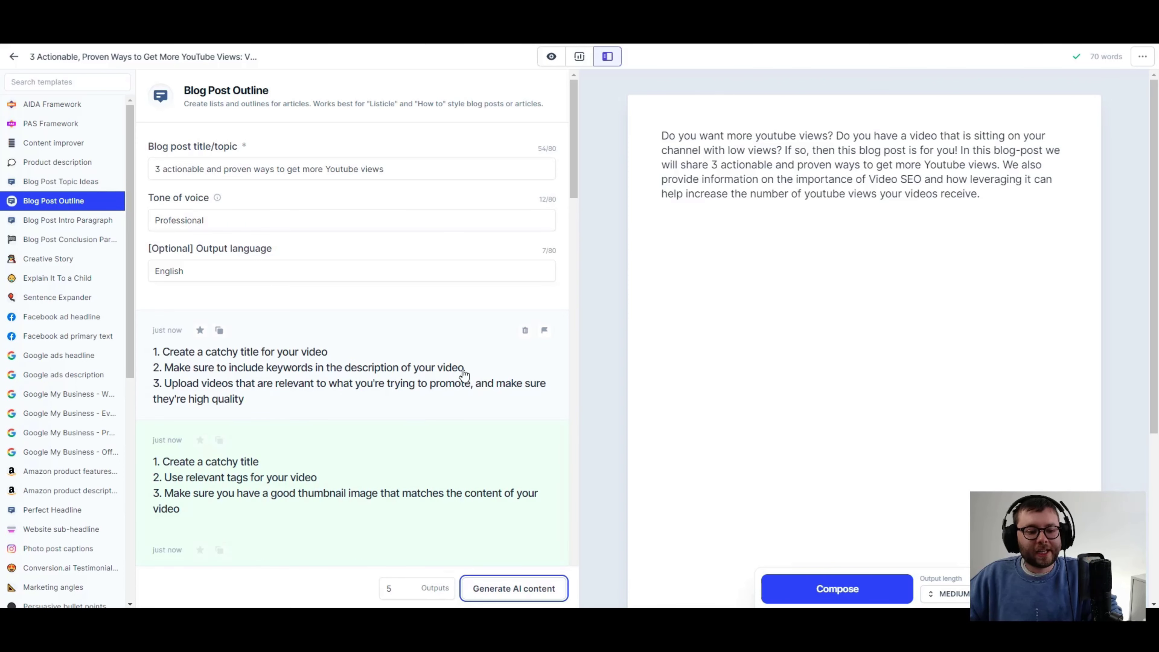
pyautogui.click(220, 330)
pyautogui.click(981, 287)
pyautogui.hotkey('ctrl', 'v')
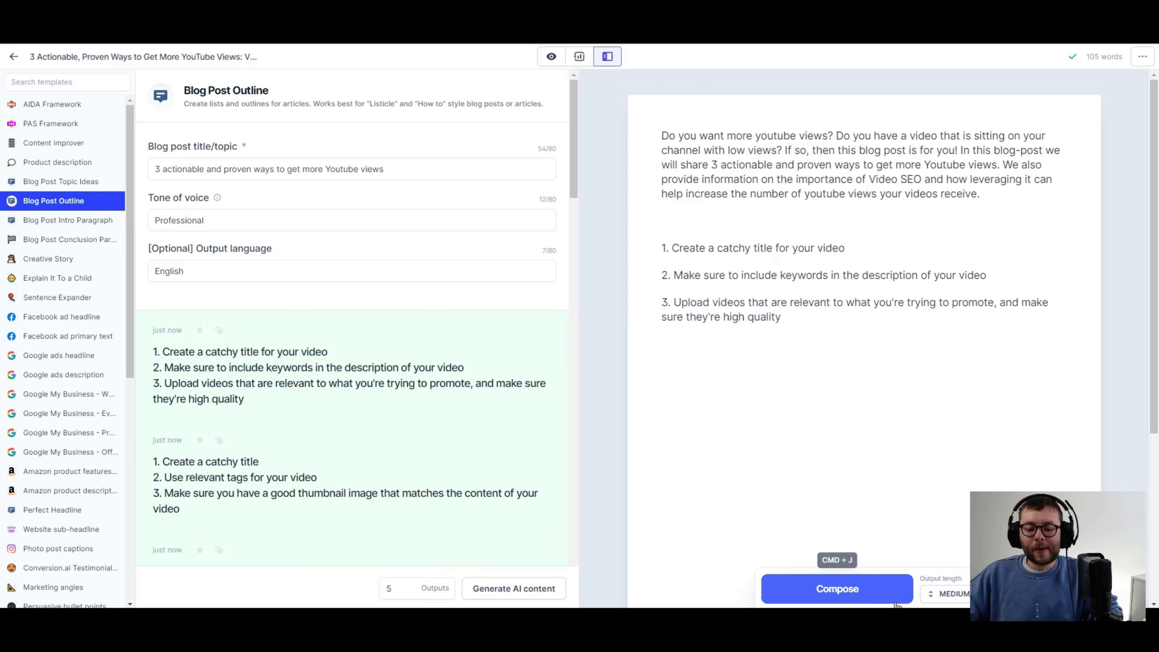
# Compose a paragraph on video titles under the first point and tidy the surrounding blank lines.
pyautogui.click(927, 246)
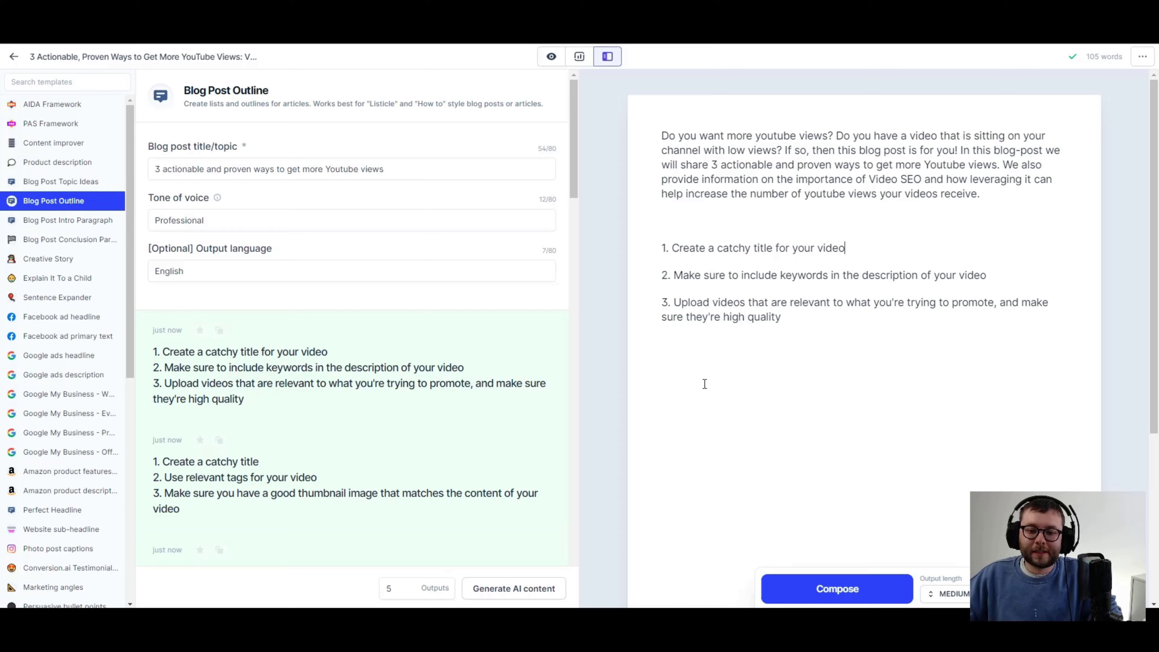
pyautogui.click(551, 56)
pyautogui.press('Return')
pyautogui.hotkey('ctrl', 'j')
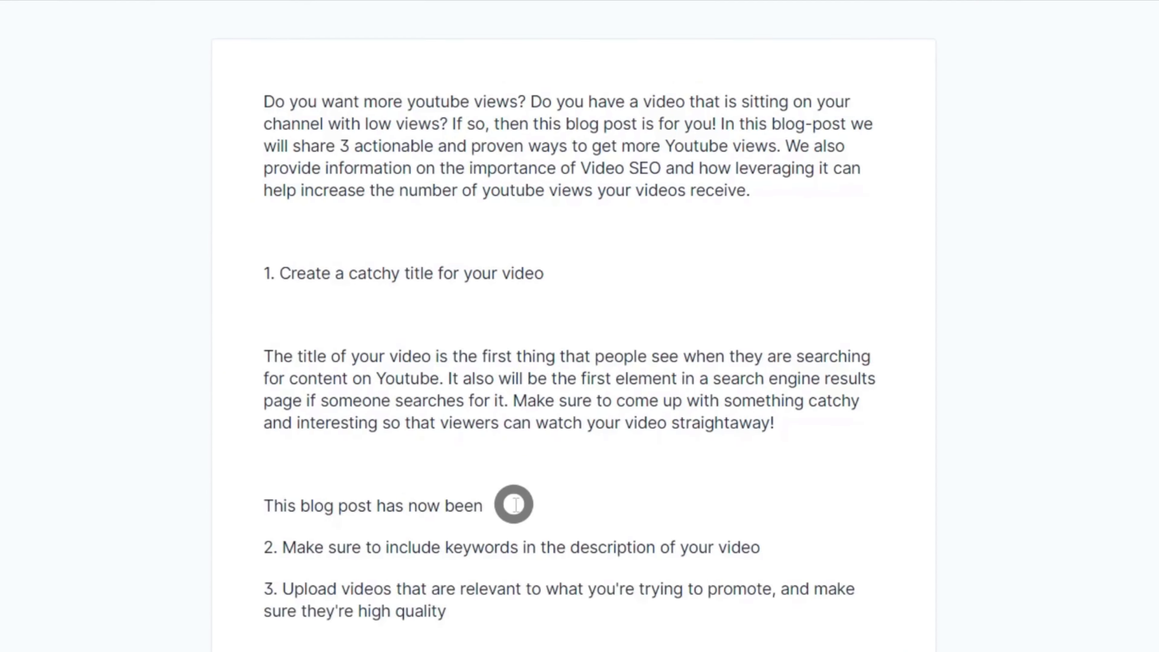
pyautogui.hotkey('ctrl', 'z')
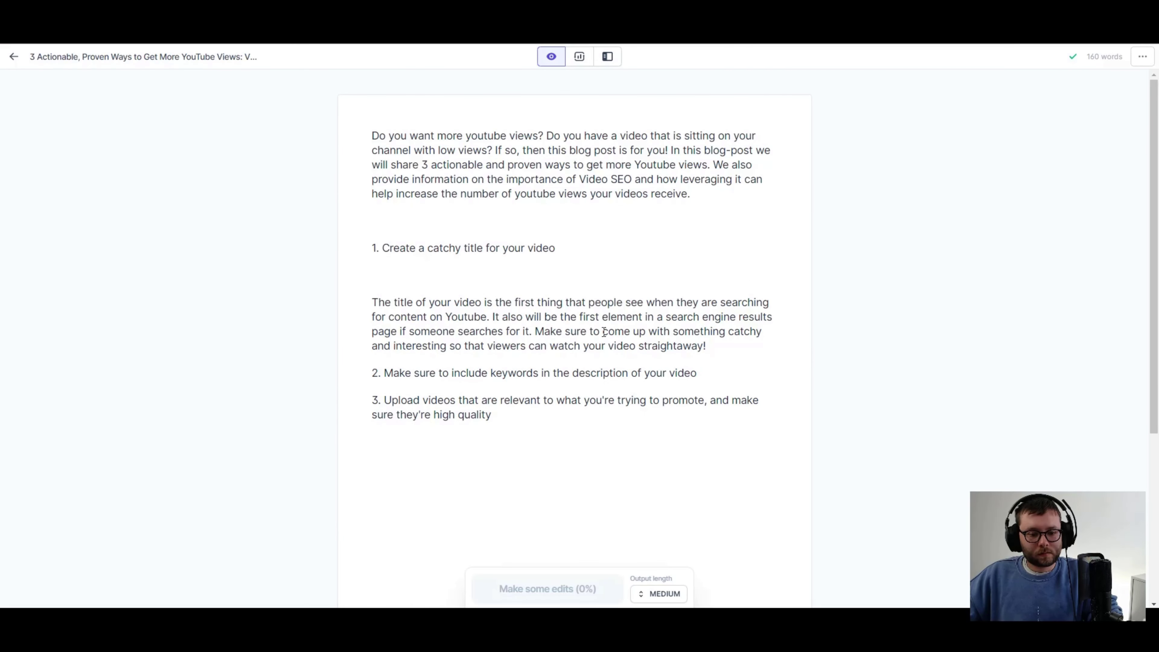
pyautogui.press('Return')
pyautogui.tripleClick(541, 303)
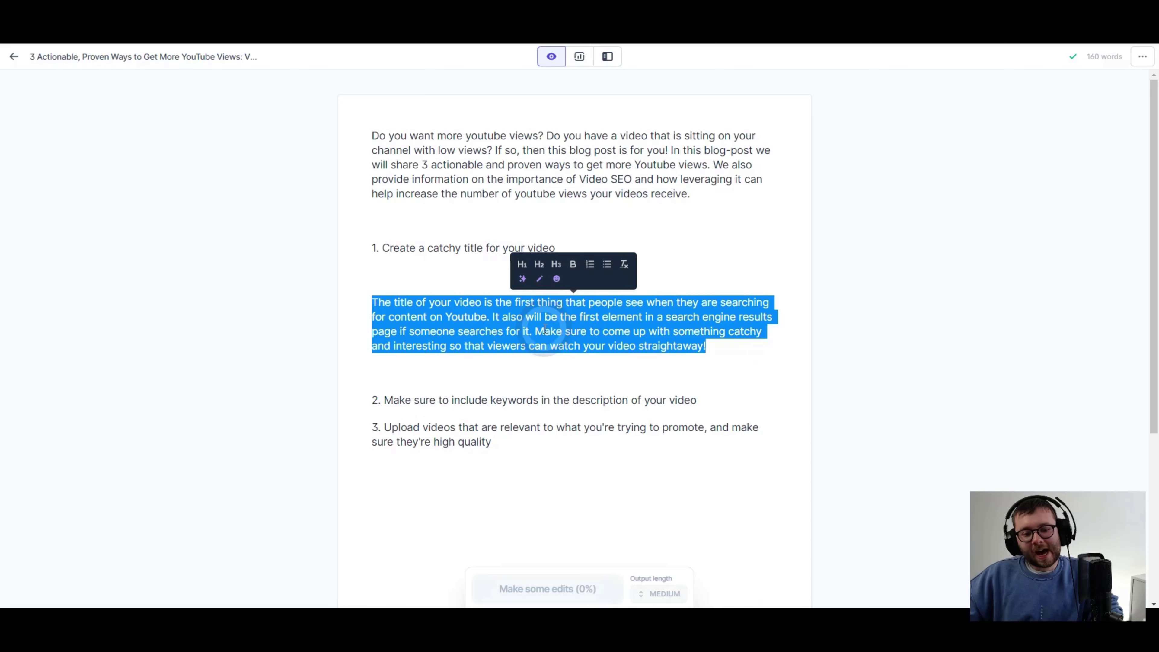
pyautogui.click(378, 302)
pyautogui.press('BackSpace')
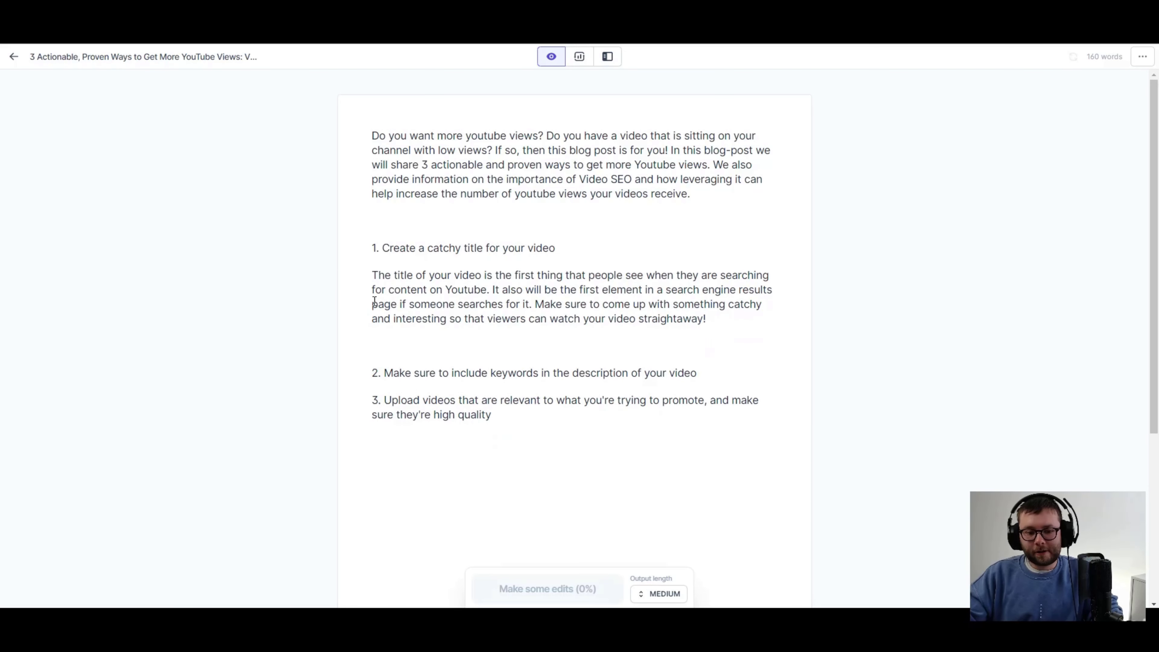
pyautogui.press('BackSpace')
pyautogui.press('Return')
pyautogui.click(449, 341)
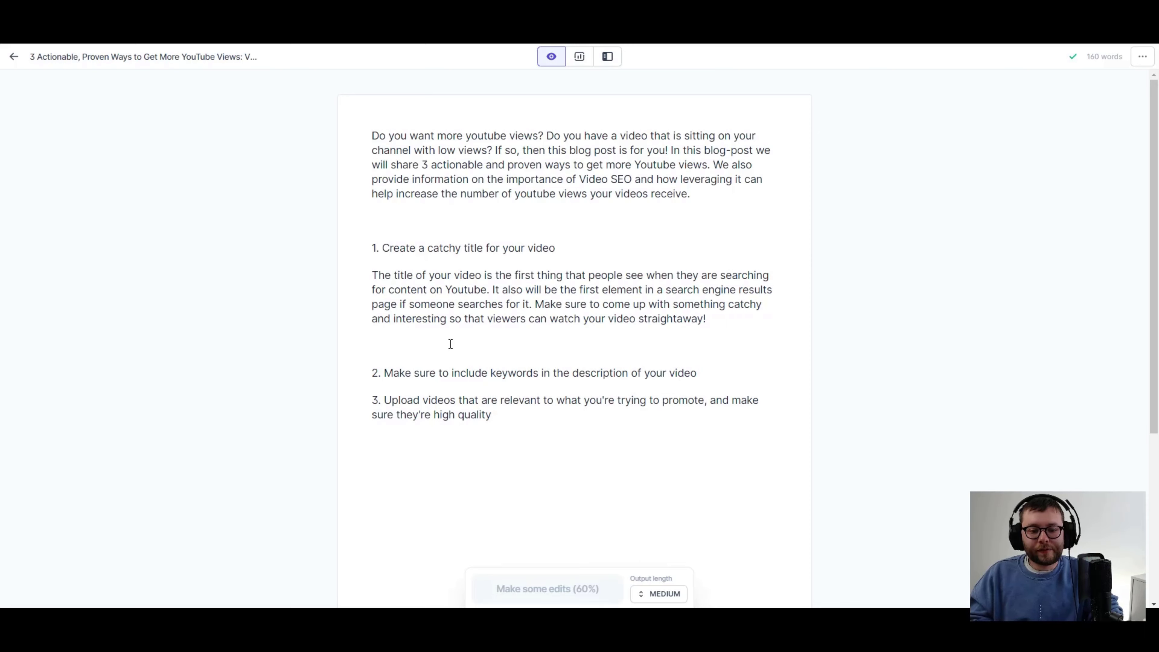
# Start 'Here are som…' above point 2 and generate pointers on writing a catchy title.
pyautogui.write('Here are some pointers to create a catchy title')
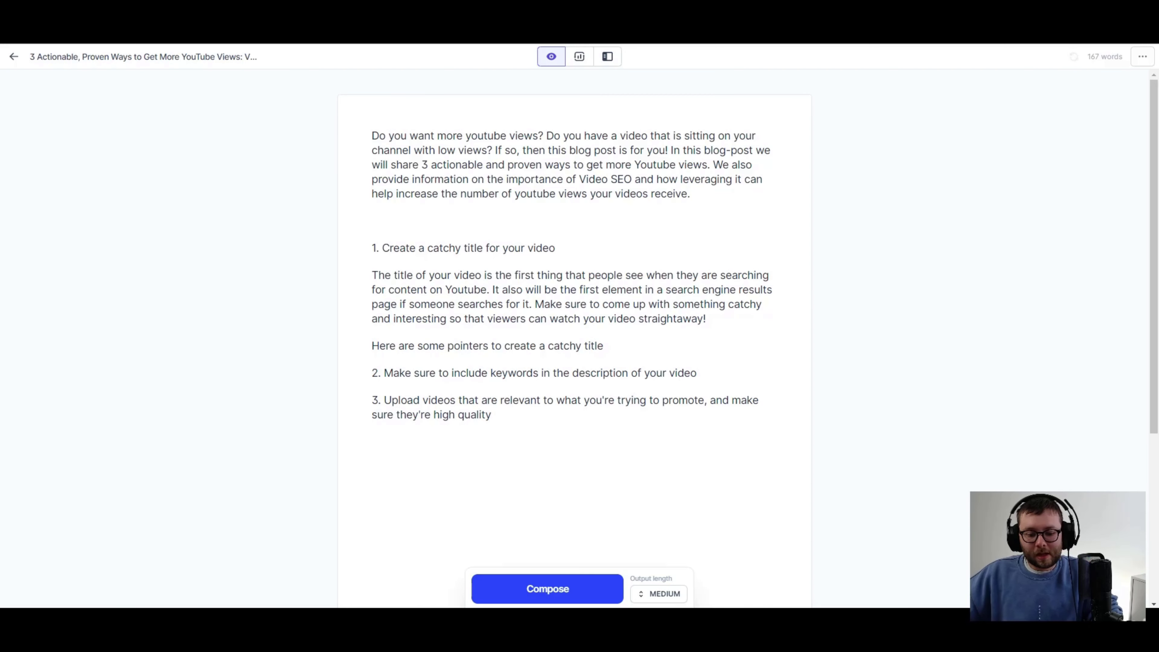
pyautogui.click(554, 592)
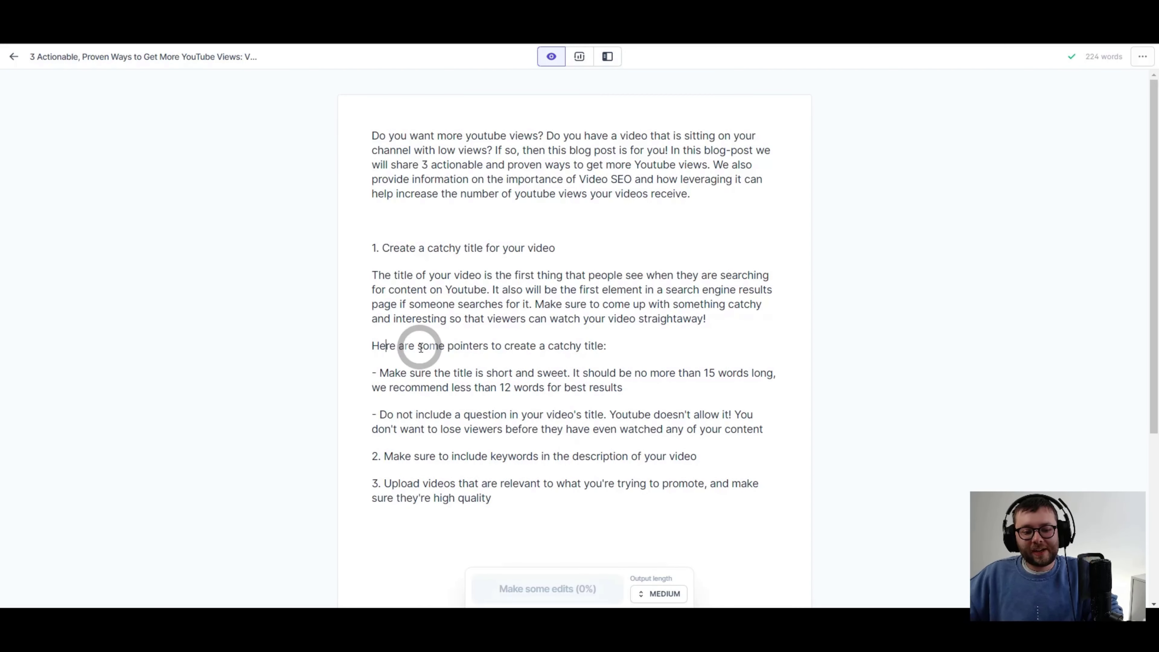
pyautogui.moveTo(385, 345); pyautogui.dragTo(561, 368)
pyautogui.click(563, 369)
pyautogui.moveTo(452, 388); pyautogui.dragTo(474, 429)
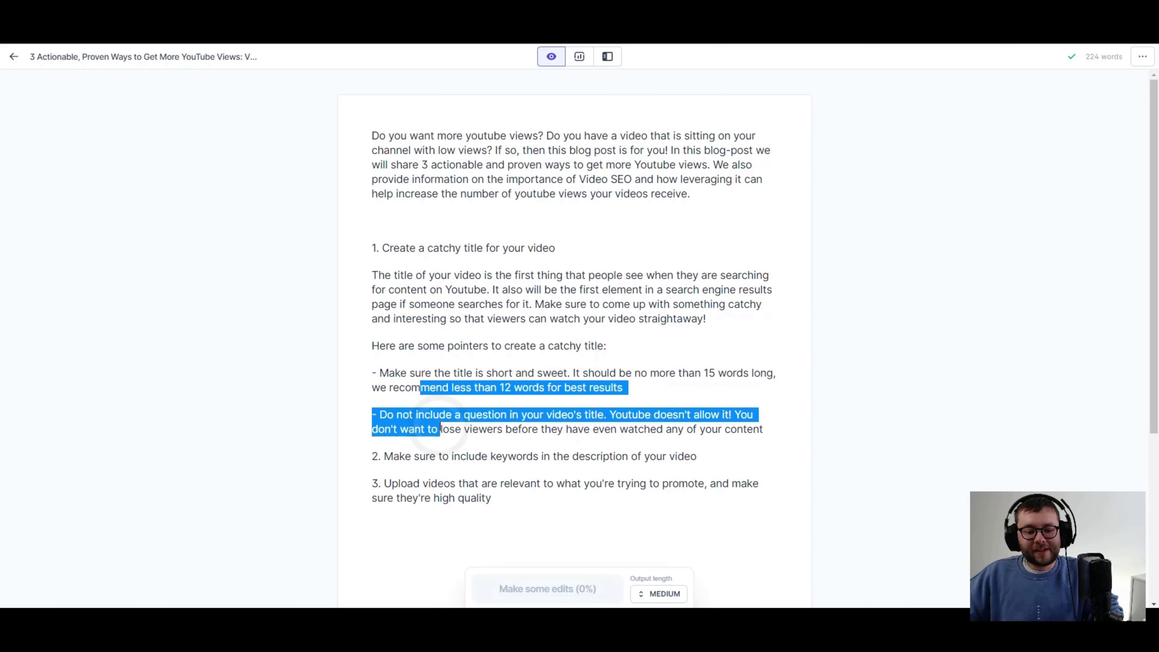
pyautogui.click(634, 426)
pyautogui.click(457, 375)
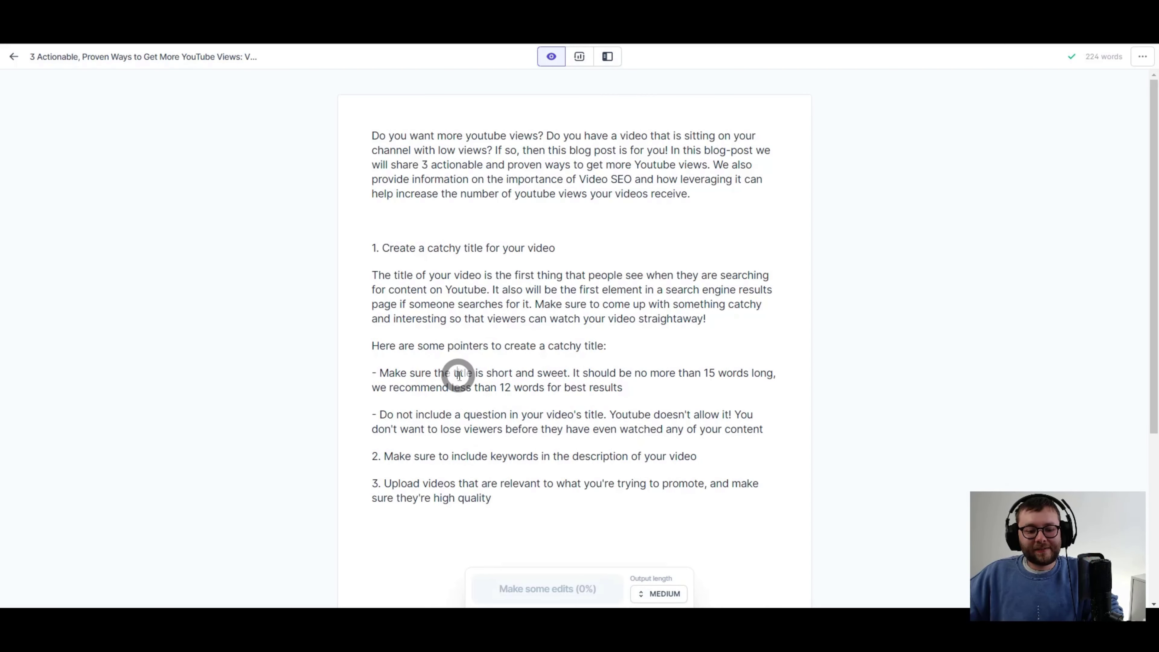
pyautogui.moveTo(393, 374); pyautogui.dragTo(569, 372)
pyautogui.click(623, 374)
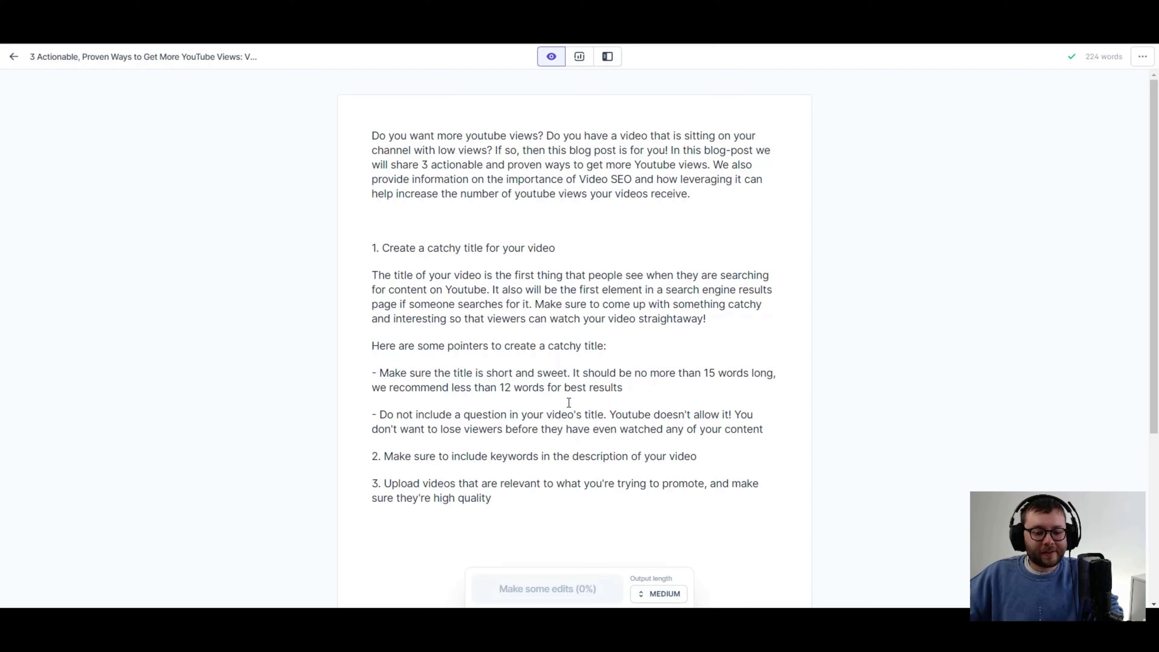
pyautogui.click(424, 420)
pyautogui.click(564, 420)
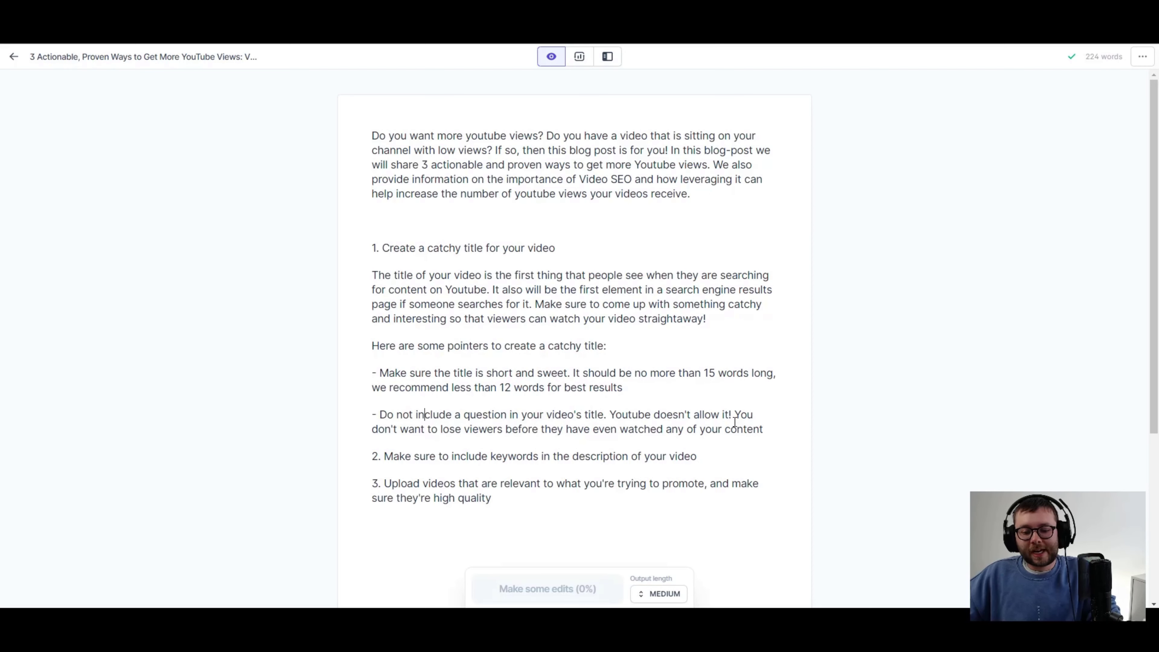
pyautogui.scroll(-3, 776, 424)
# Compose keyword advice under point 2 and tips under point 3, deleting the unfinished 'The best thing' line.
pyautogui.click(705, 338)
pyautogui.click(552, 590)
pyautogui.tripleClick(374, 478)
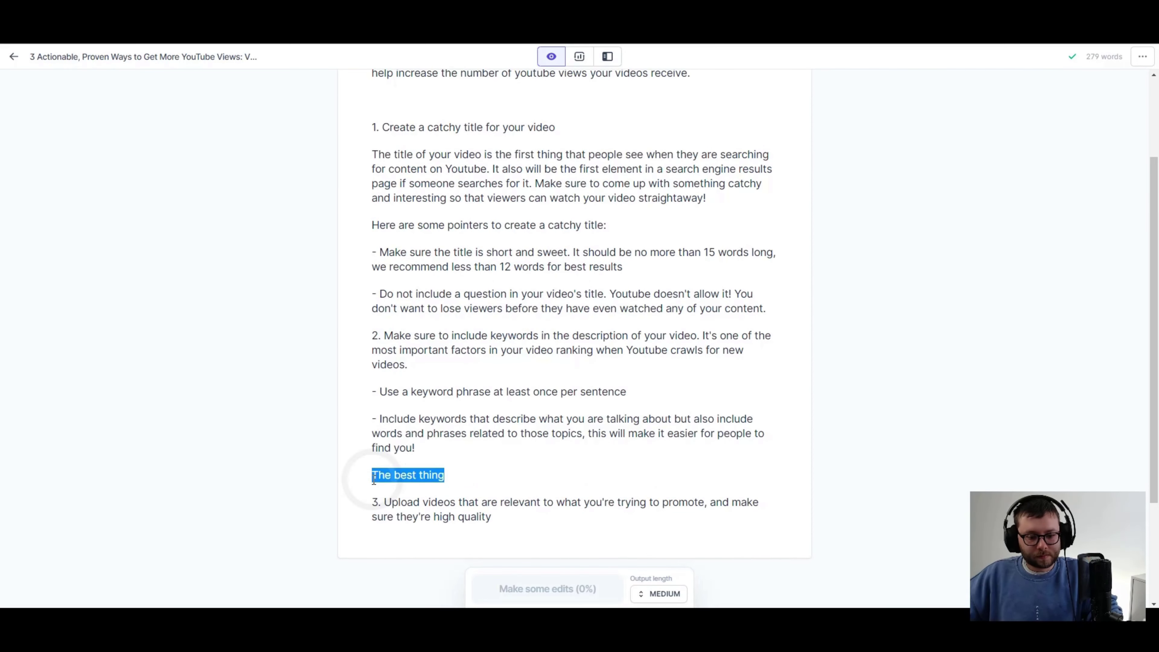
pyautogui.press('BackSpace')
pyautogui.click(603, 596)
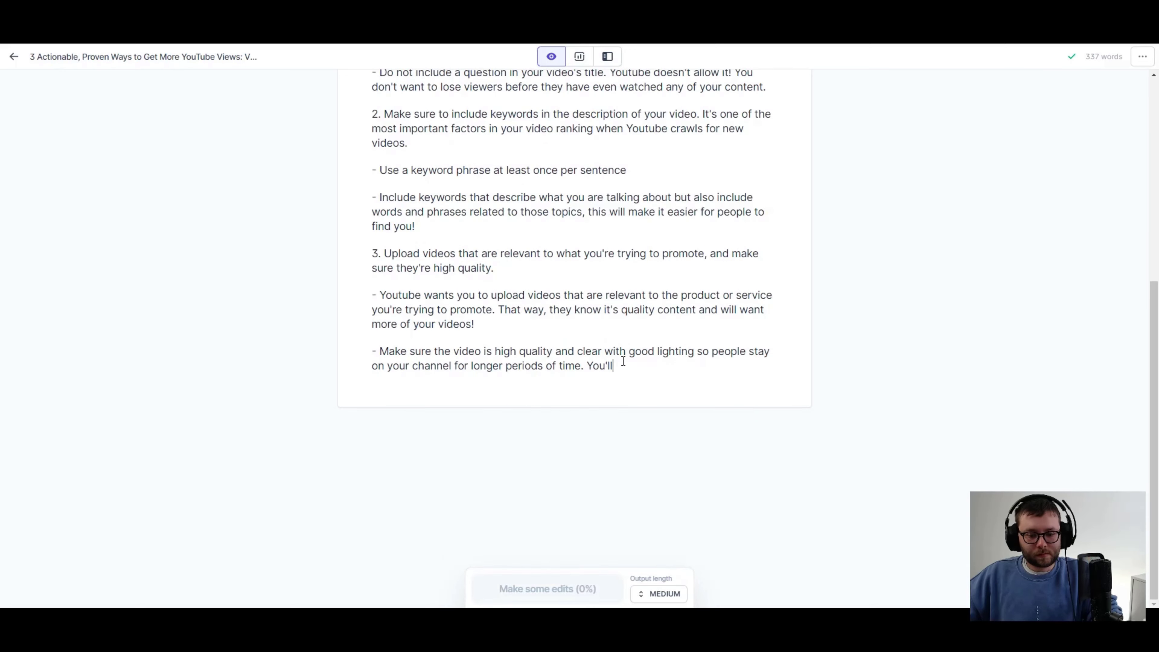
pyautogui.scroll(3, 450, 409)
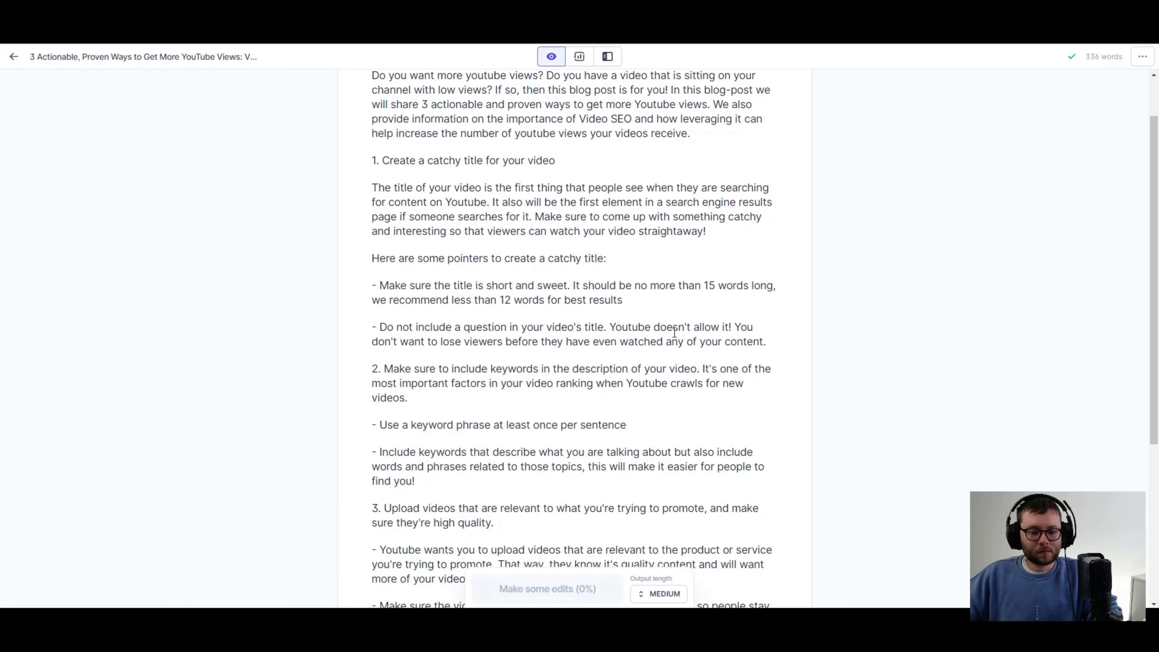
pyautogui.press('Return')
# Add the line 'Have a watch of this video I created all about video titles:' with the pasted YouTube link.
pyautogui.write('Have a watch of this video I created all about video titles:')
pyautogui.write('https://www.youtube.com/watch?v=BAffJR_i9m0&')
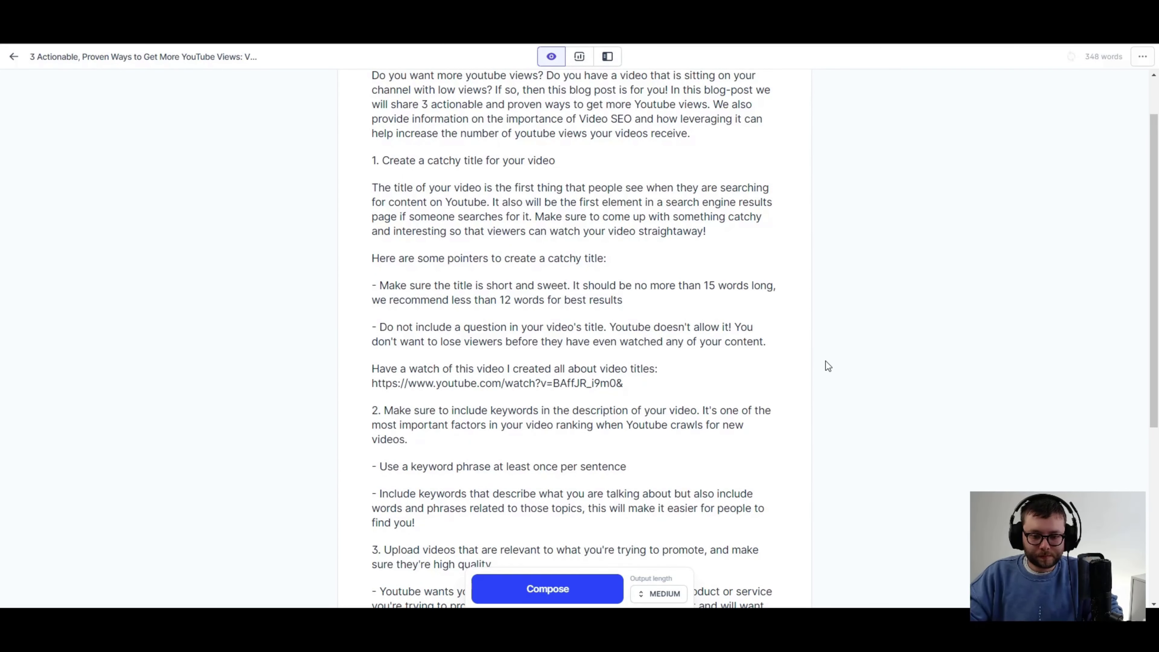
pyautogui.scroll(-3, 828, 365)
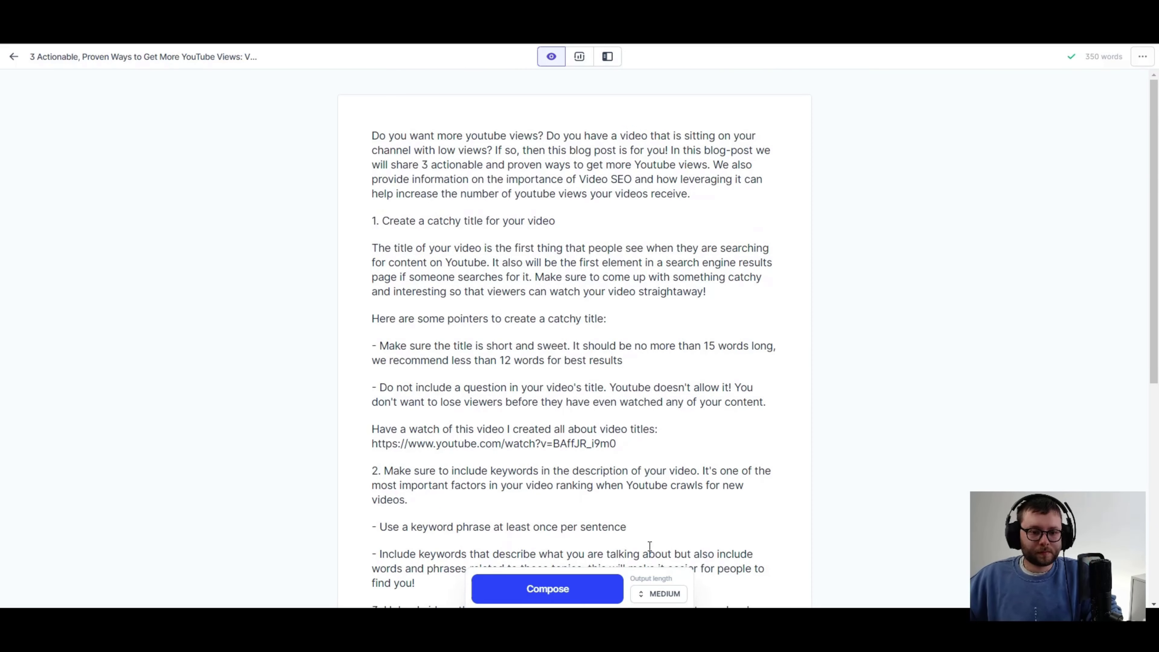
pyautogui.scroll(-3, 547, 319)
# Move point 2's heading onto its own line and make it bold.
pyautogui.tripleClick(408, 358)
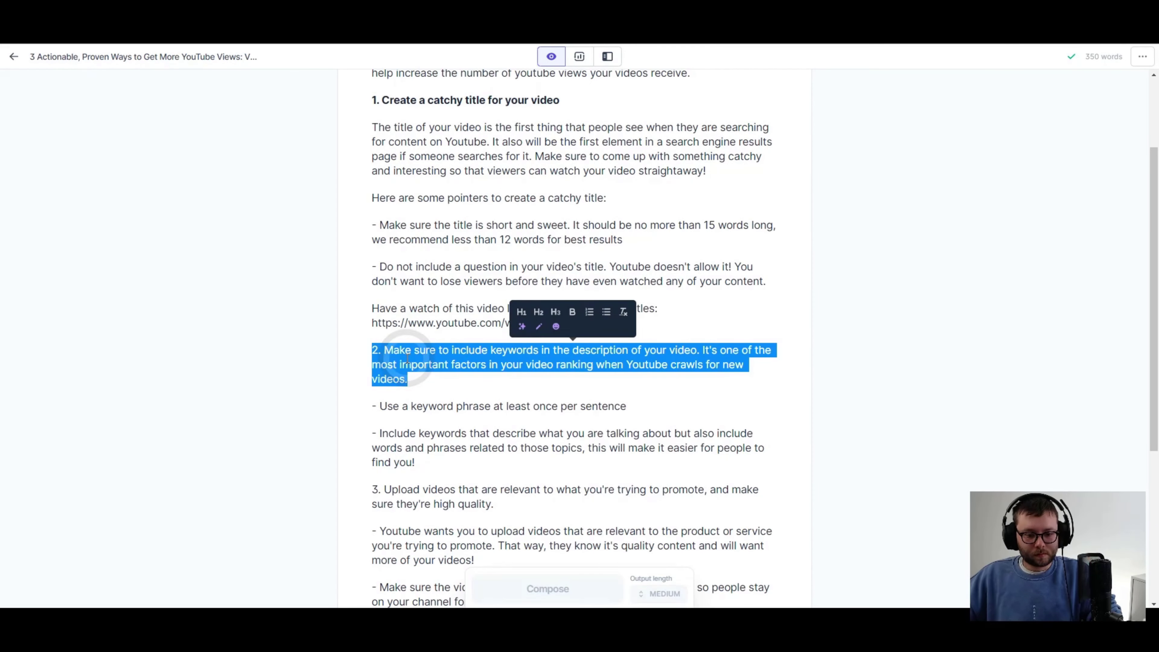
pyautogui.click(700, 350)
pyautogui.press('Return')
pyautogui.scroll(-4, 505, 331)
pyautogui.hotkey('shift', 'Up')
pyautogui.hotkey('ctrl', 'b')
pyautogui.doubleClick(721, 321)
pyautogui.click(706, 320)
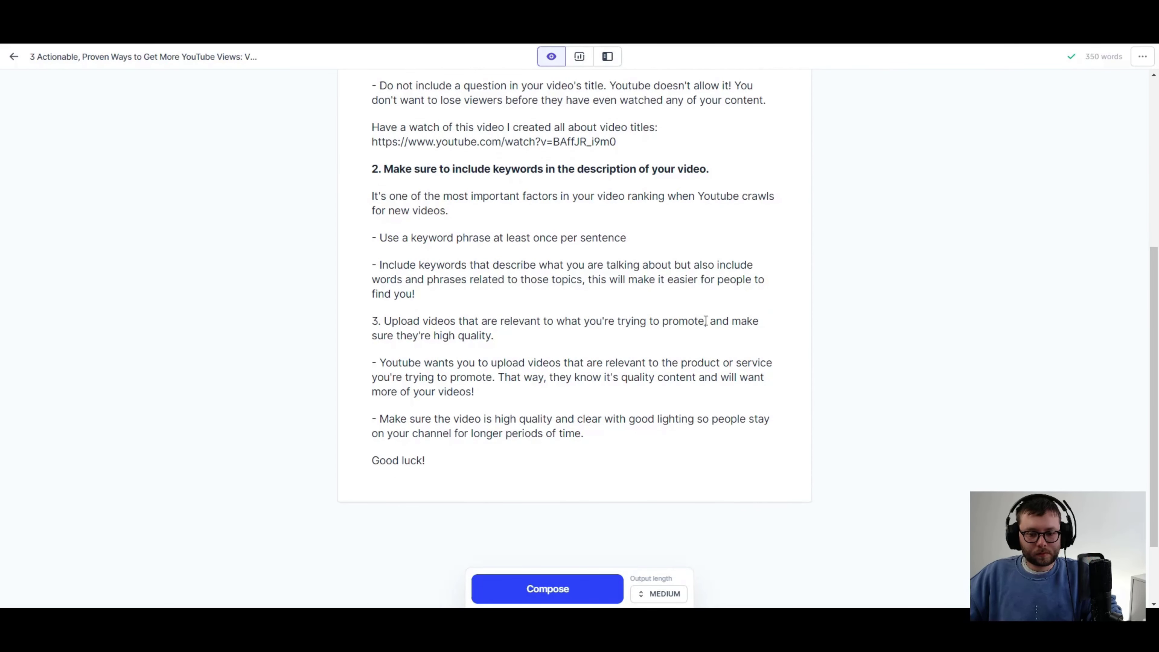
pyautogui.moveTo(705, 321); pyautogui.dragTo(384, 322)
# Review the finished article, checking point 2's heading and the video-link paragraph.
pyautogui.scroll(6, 968, 380)
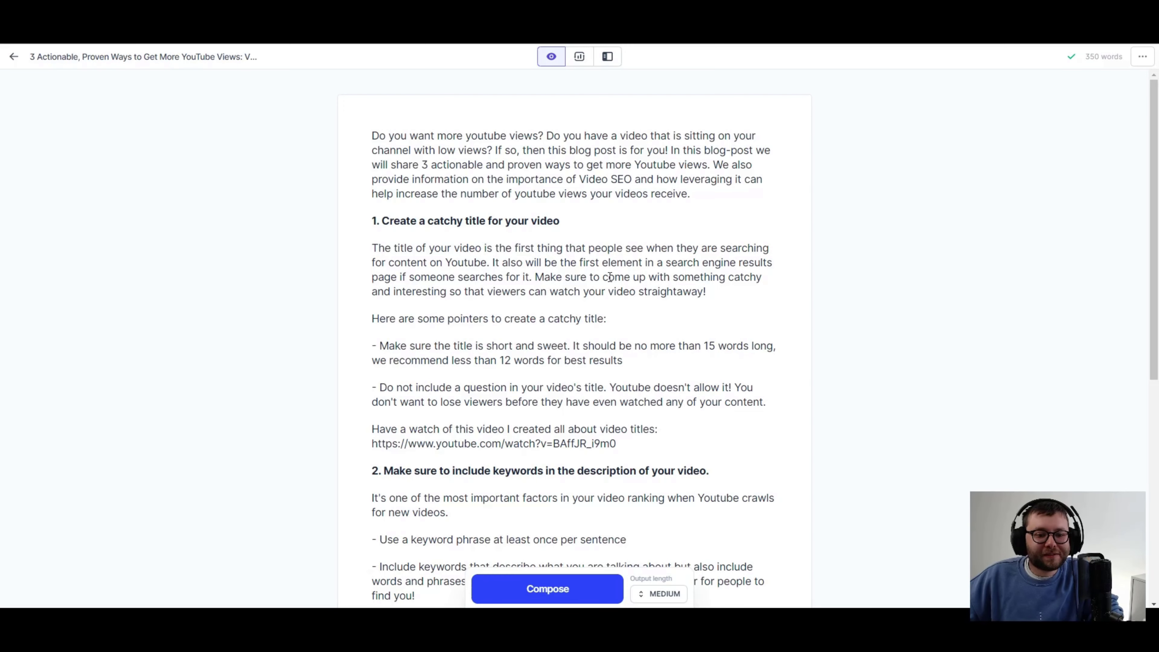
pyautogui.scroll(-5, 610, 277)
pyautogui.scroll(5, 538, 268)
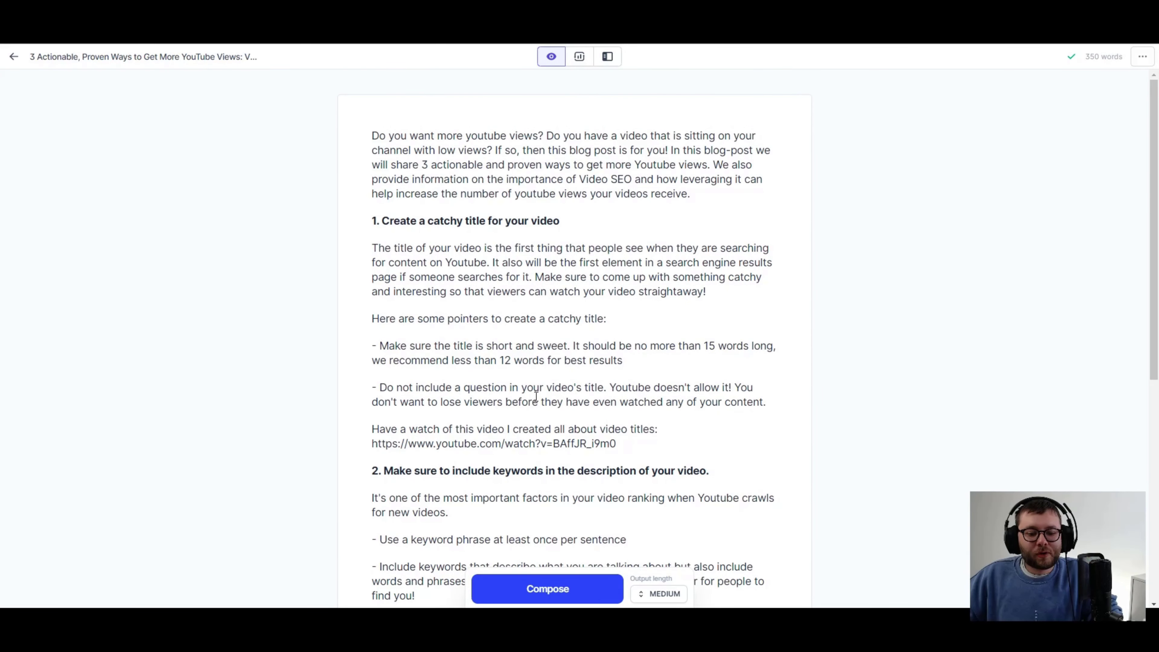
pyautogui.doubleClick(521, 471)
pyautogui.click(440, 441)
pyautogui.tripleClick(561, 457)
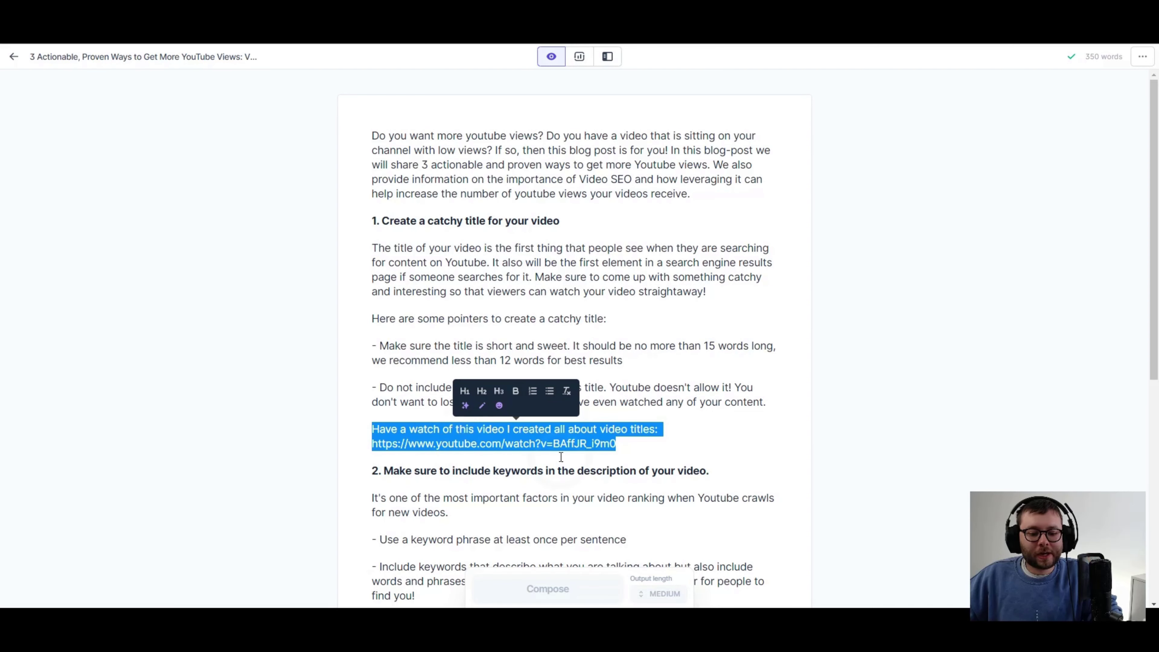
pyautogui.click(552, 446)
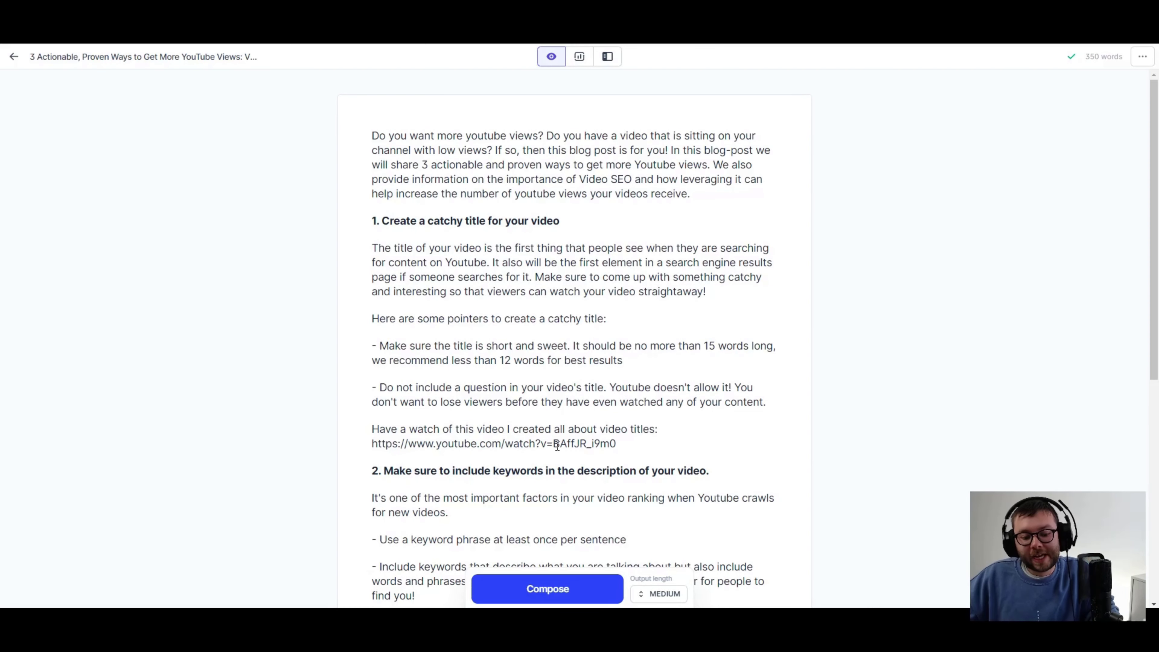
pyautogui.scroll(-5, 557, 447)
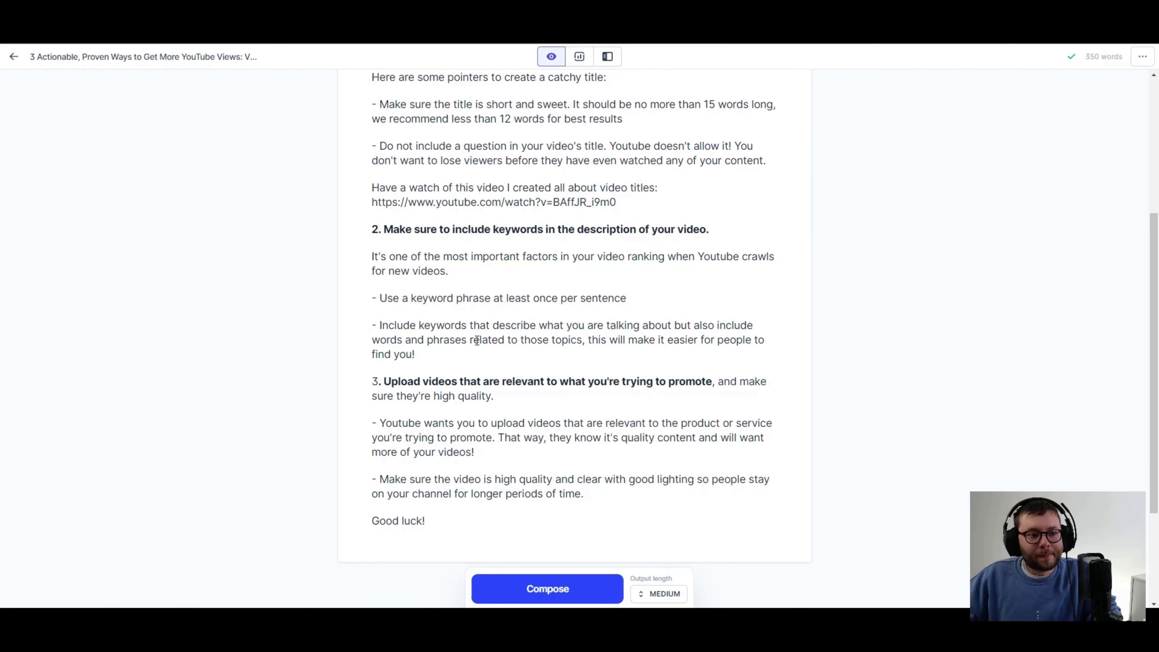
pyautogui.scroll(1, 590, 357)
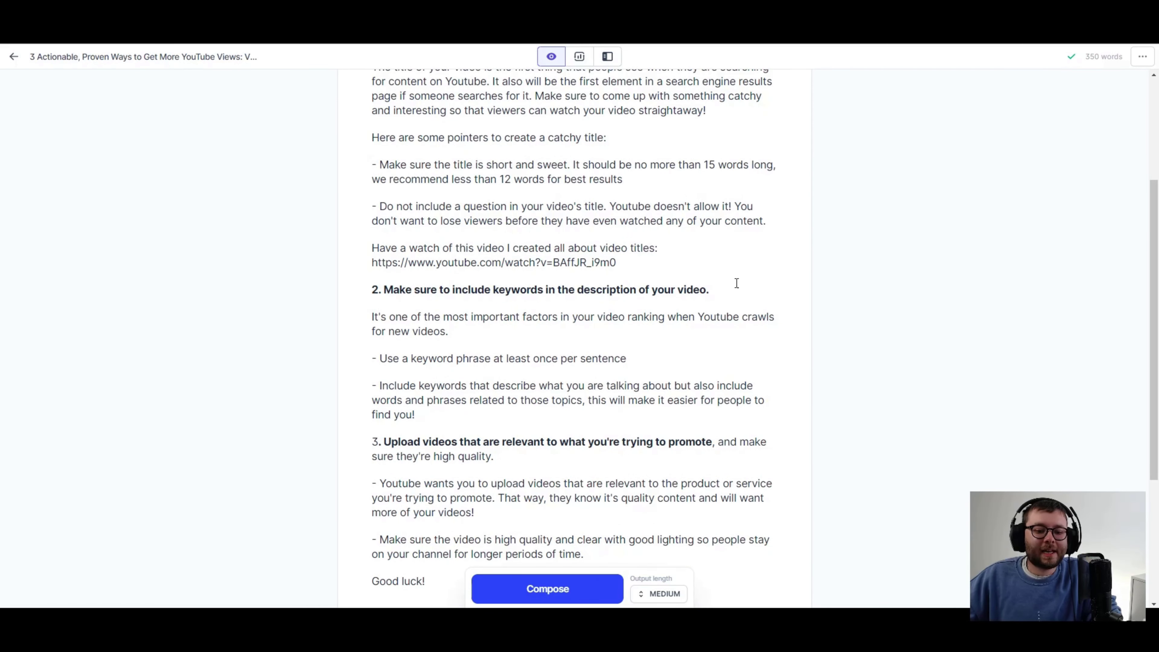
pyautogui.scroll(-1, 826, 444)
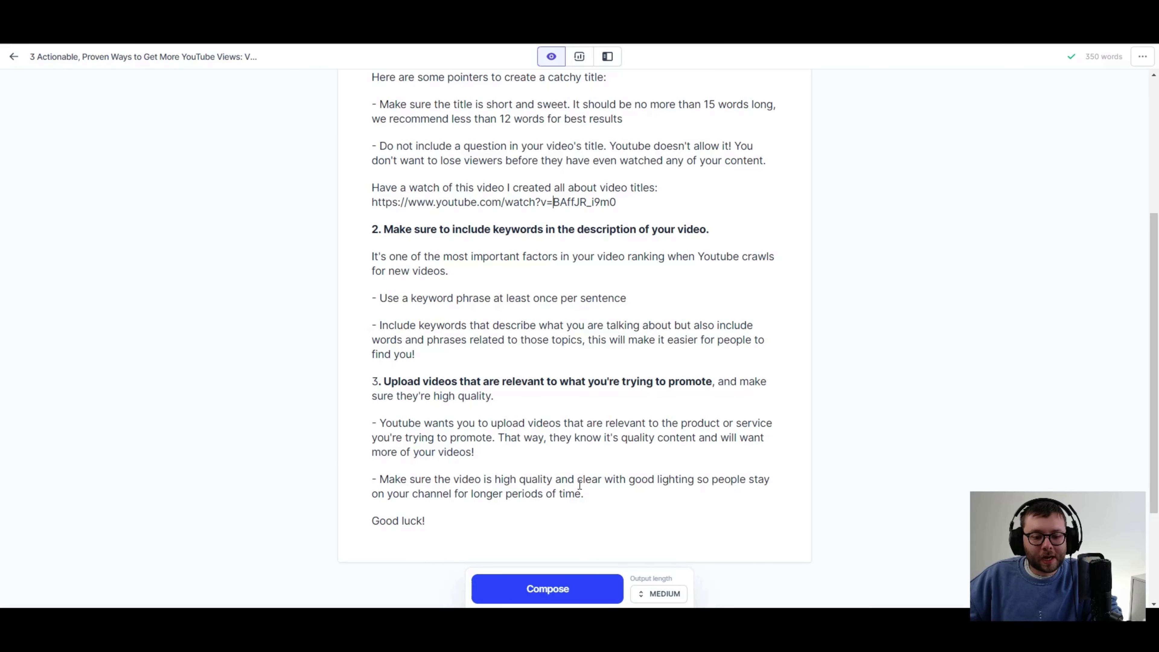
pyautogui.scroll(-1, 541, 489)
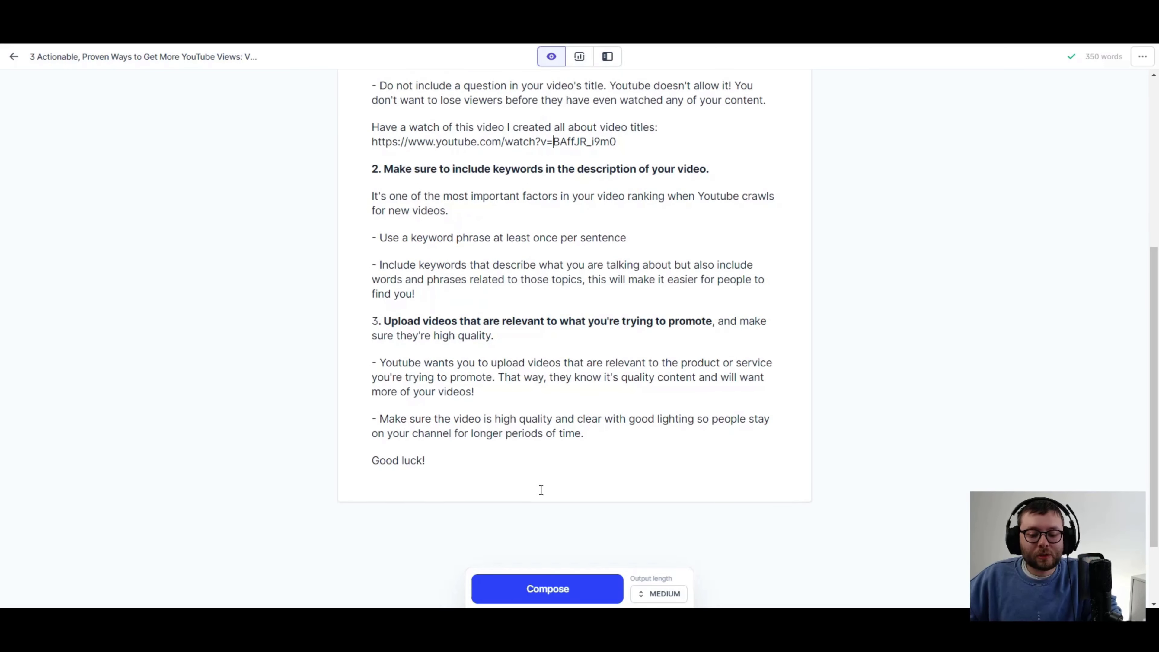
pyautogui.scroll(5, 457, 526)
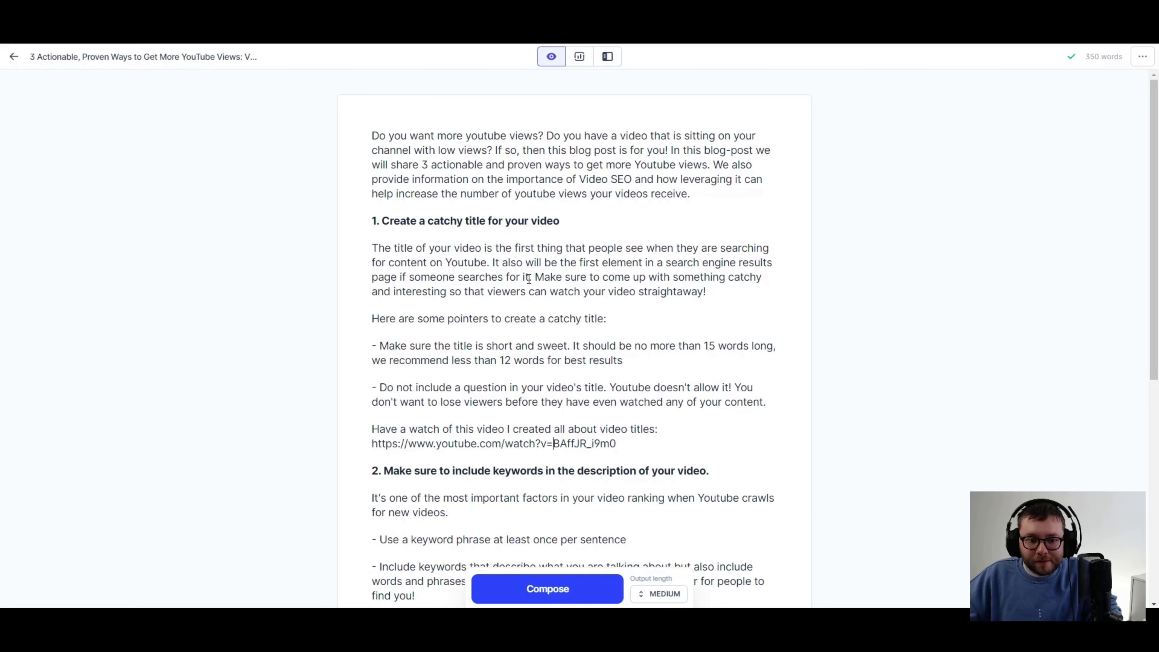
# Paste the Jarvis article as the Quora answer to the YouTube video views question.
pyautogui.hotkey('ctrl', 'a')
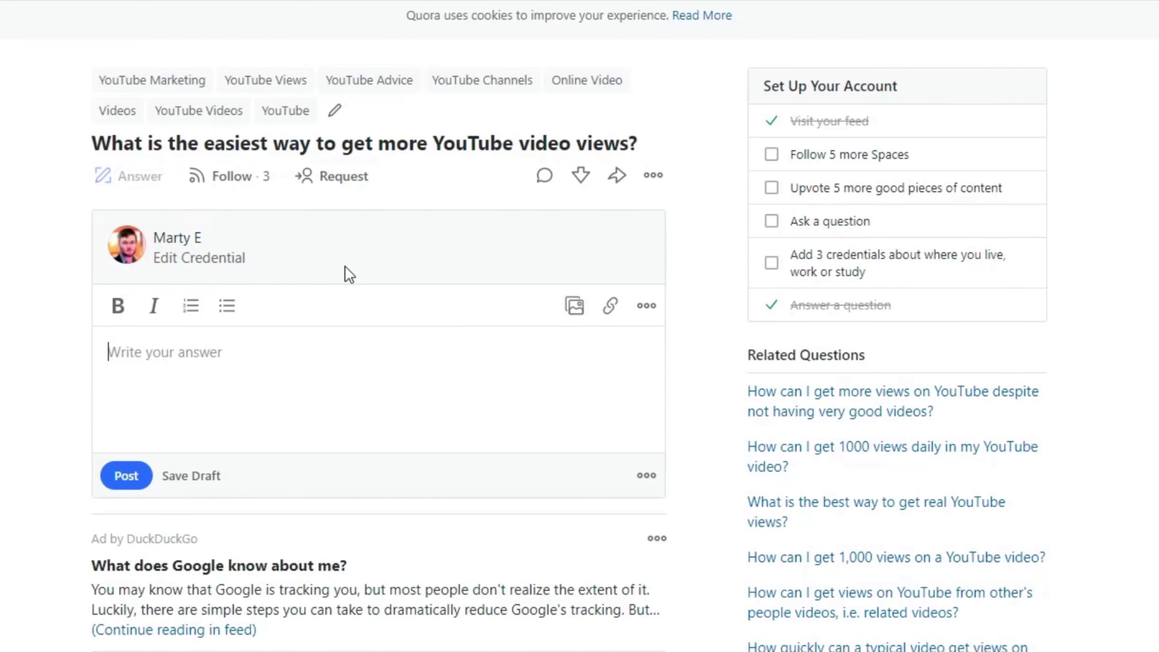
pyautogui.hotkey('ctrl', 'v')
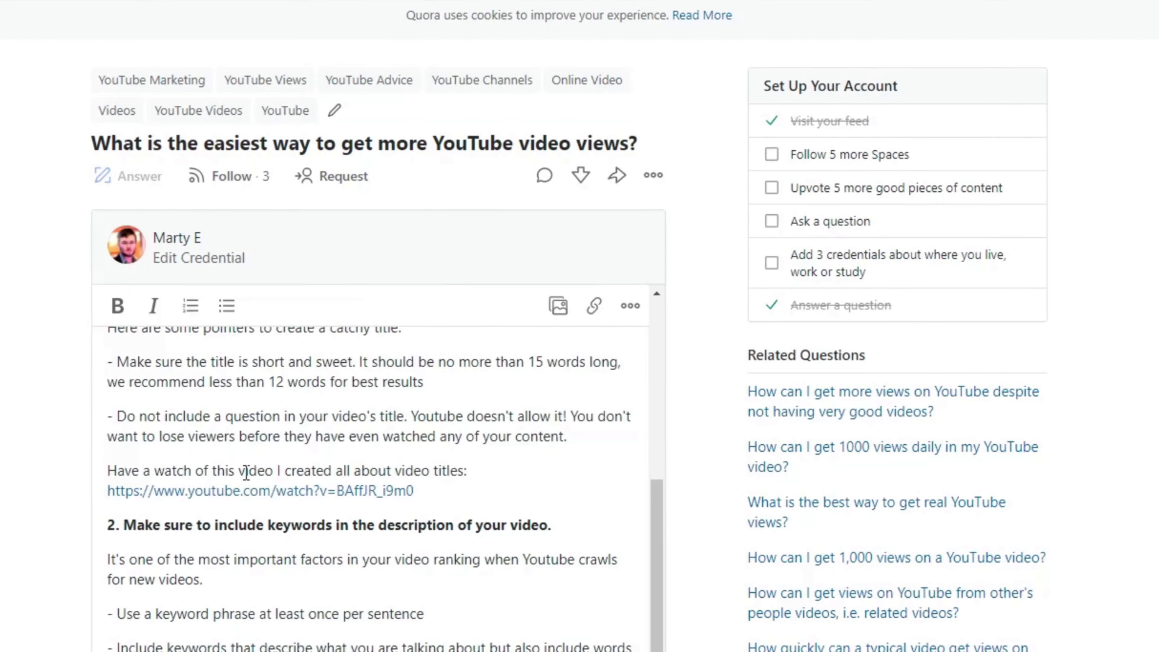
pyautogui.scroll(-10, 292, 498)
pyautogui.scroll(15, 333, 519)
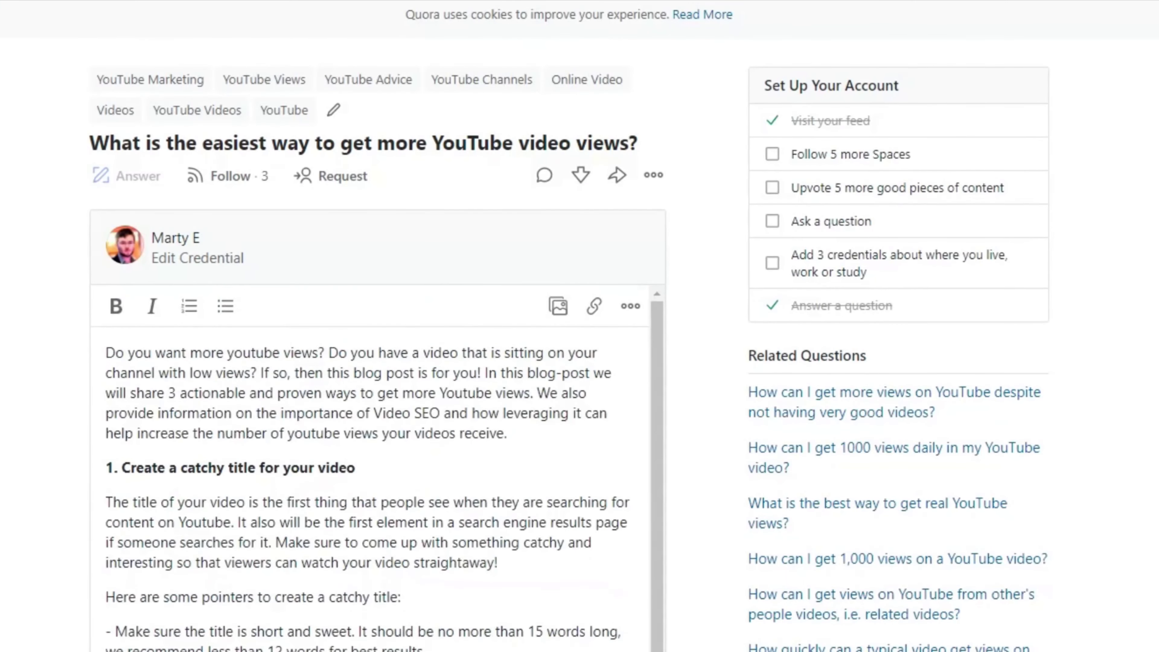
# Reload the question page to show the posted answer, and follow the question.
pyautogui.scroll(-4, 218, 639)
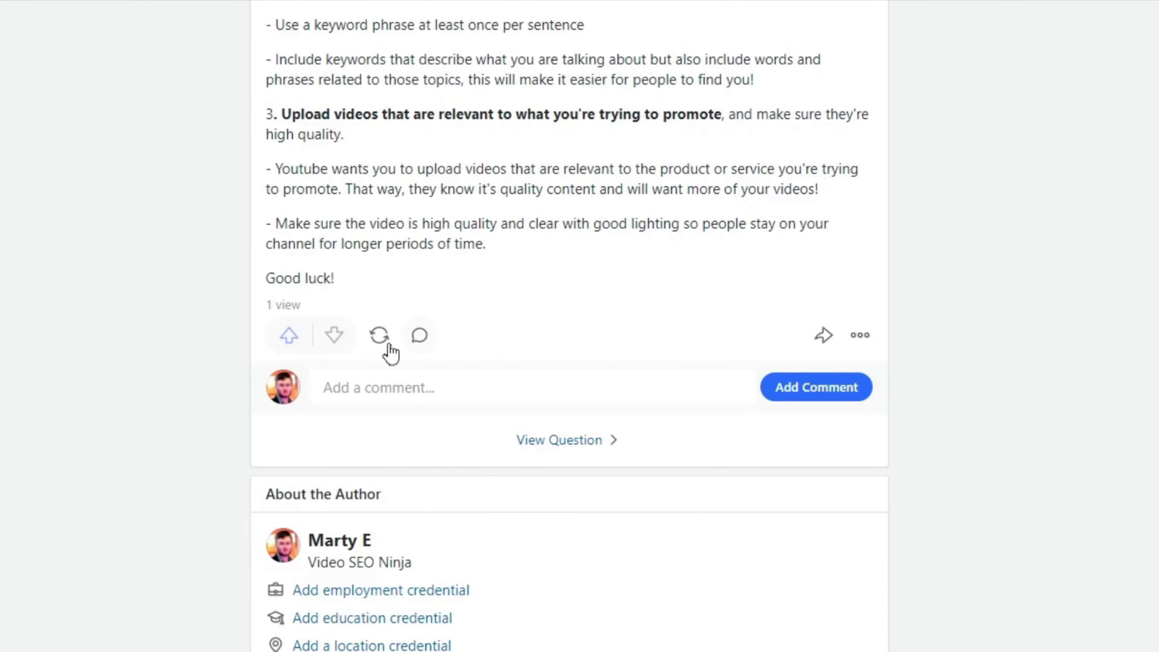
pyautogui.scroll(15, 474, 357)
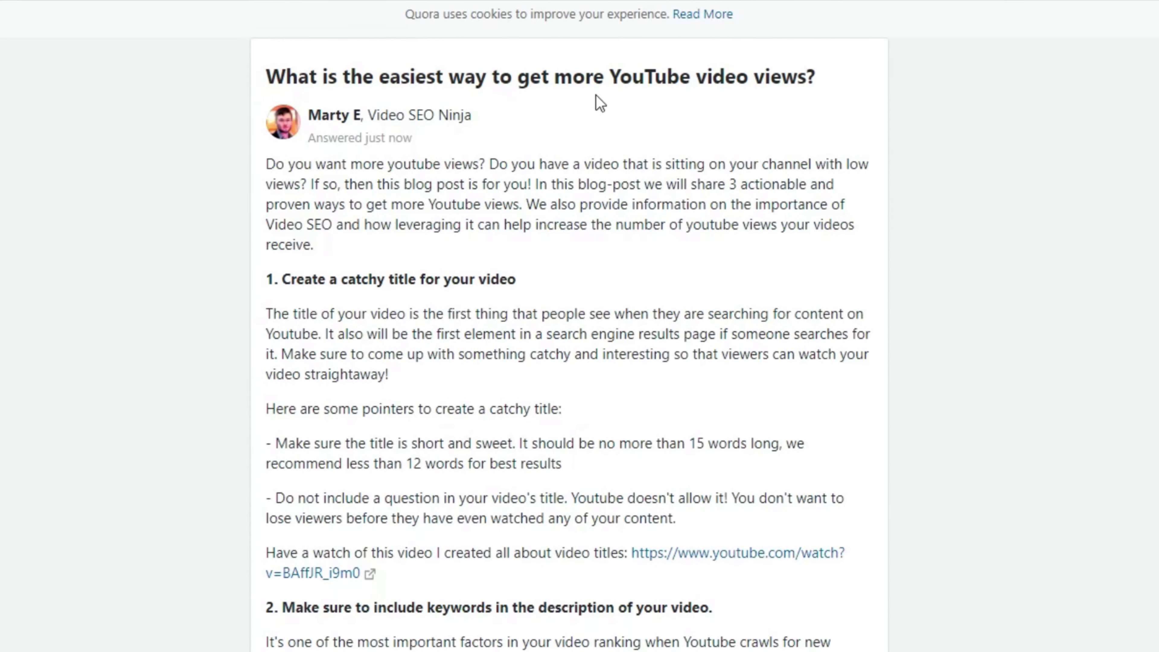
pyautogui.press('F5')
pyautogui.click(123, 178)
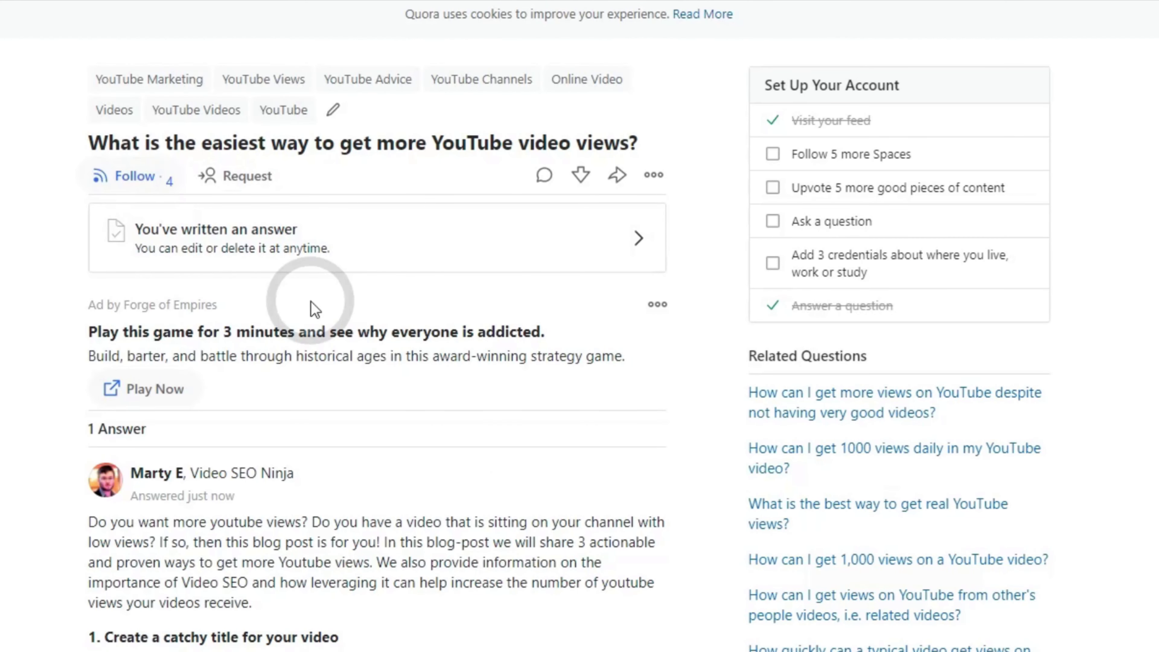
# Read through the posted answer, then select text in the 'Why isn't my YouTube channel getting views?' title.
pyautogui.scroll(-20, 644, 415)
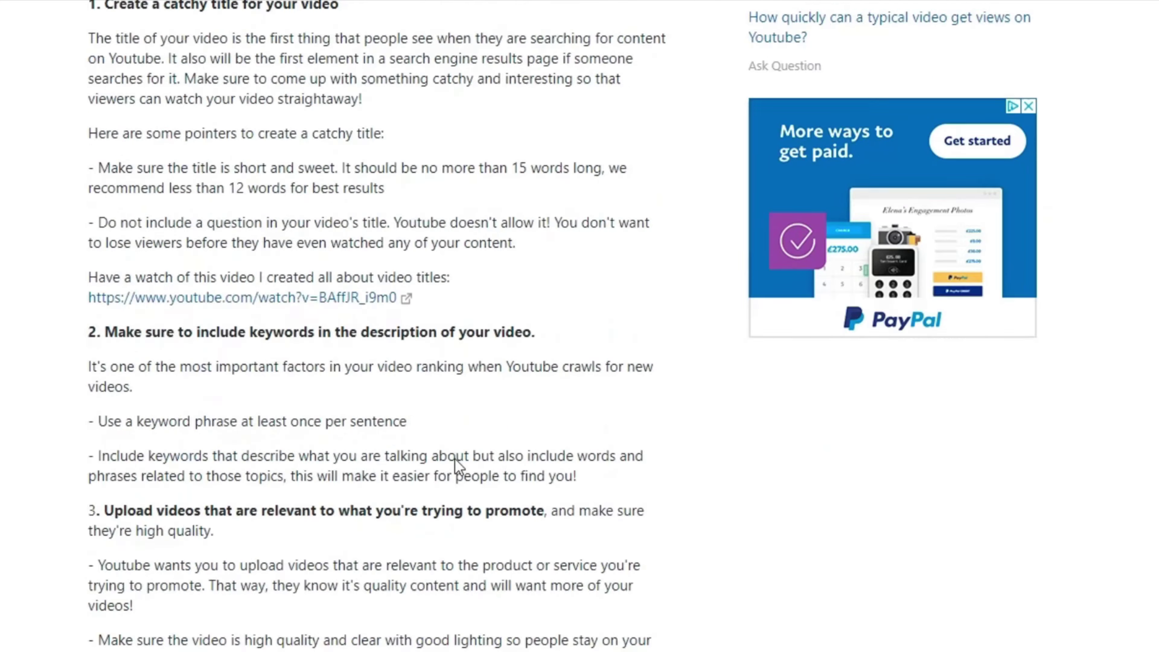
pyautogui.scroll(-4, 702, 478)
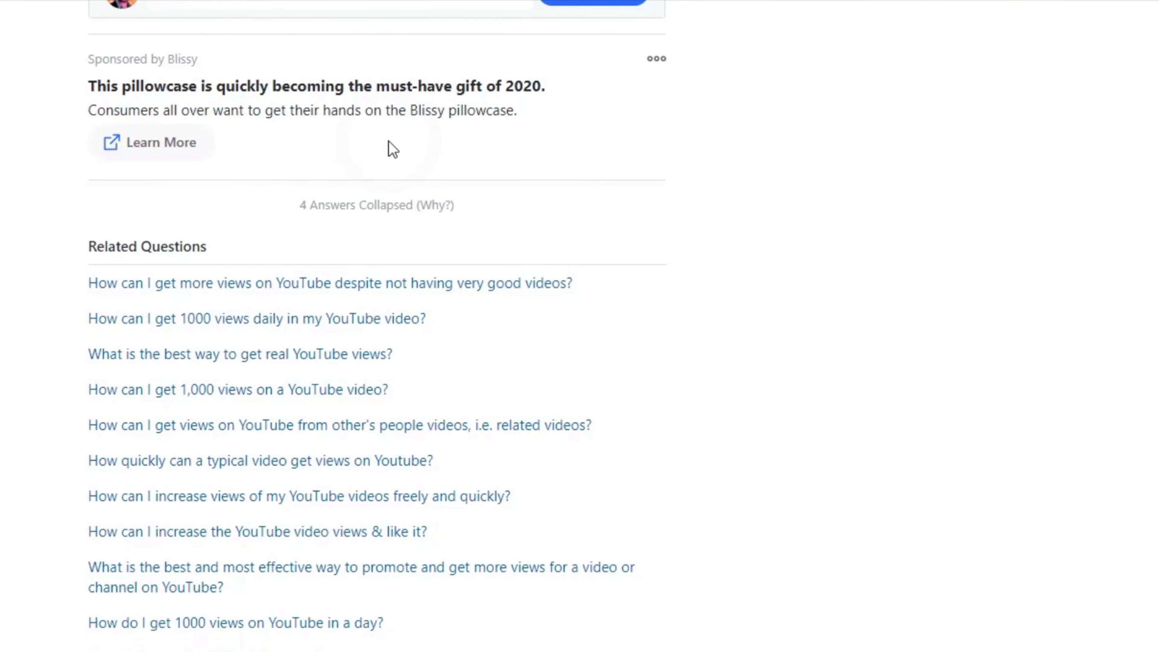
pyautogui.scroll(20, 393, 150)
pyautogui.scroll(-20, 396, 259)
pyautogui.scroll(-13, 598, 388)
pyautogui.scroll(15, 305, 299)
pyautogui.scroll(18, 305, 299)
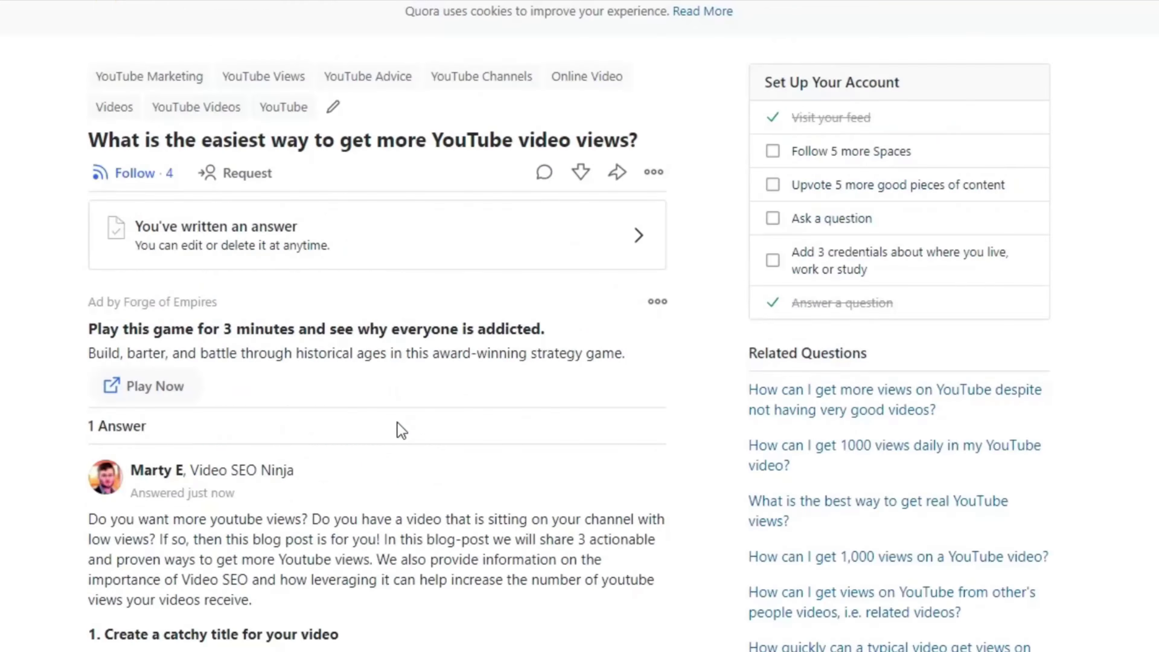
pyautogui.scroll(-20, 354, 273)
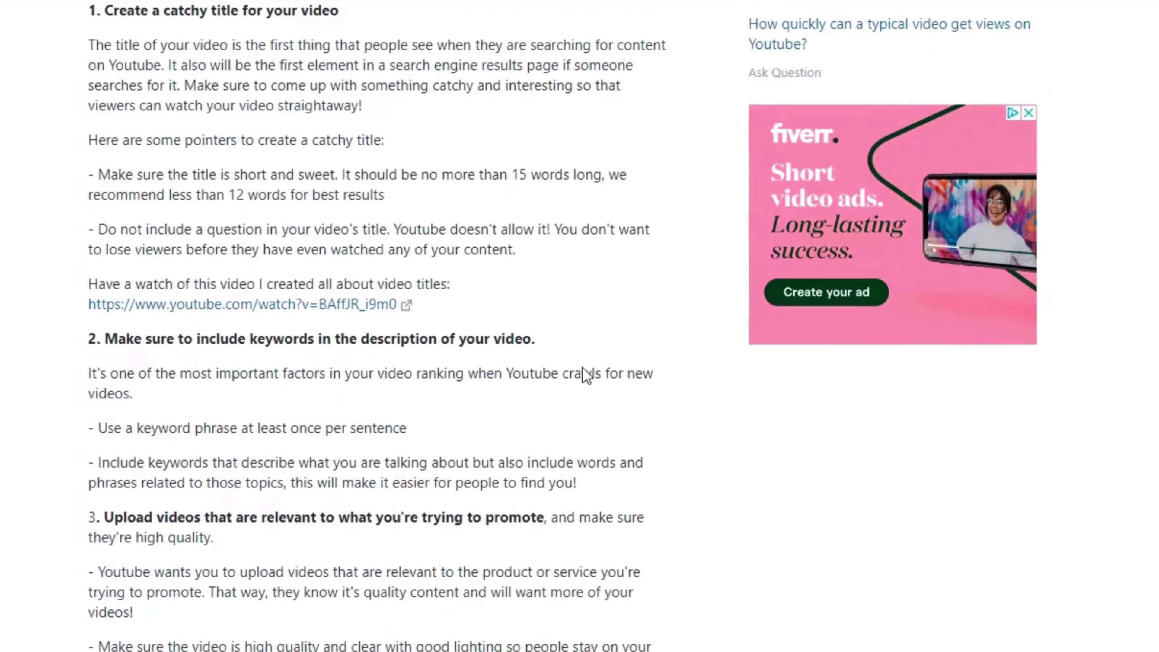
pyautogui.scroll(-4, 848, 409)
pyautogui.scroll(20, 906, 375)
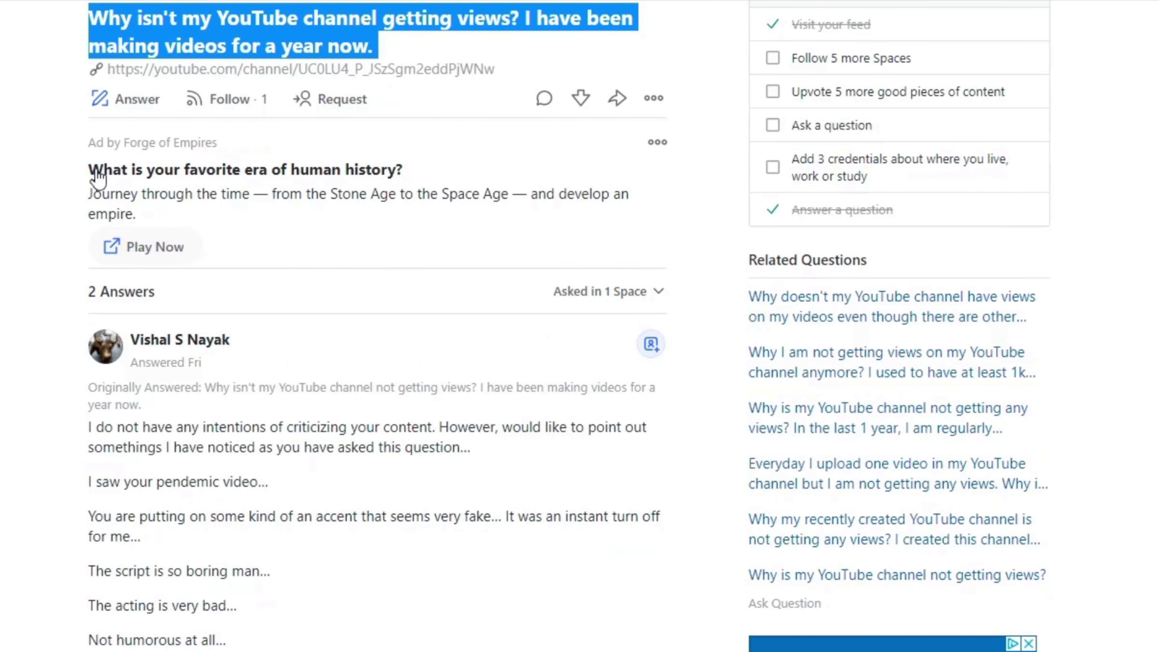
pyautogui.scroll(3, 310, 194)
pyautogui.moveTo(281, 137); pyautogui.dragTo(264, 133)
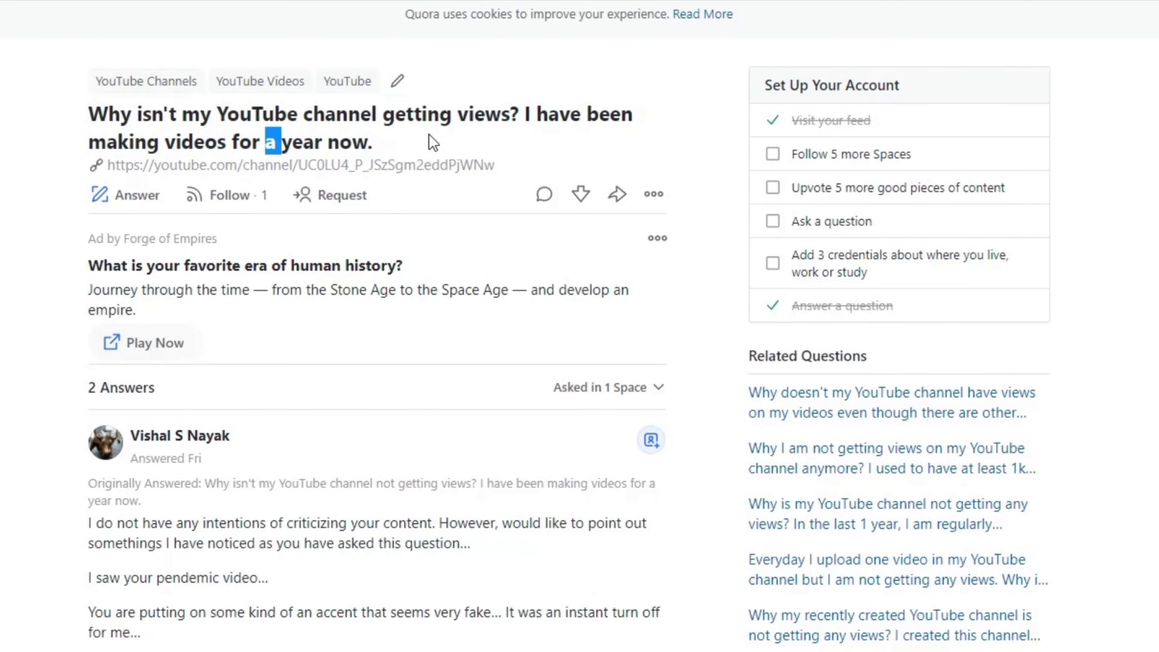
# Describe the no-views article, add keywords 'More Youtube views, youtube views, video views', and choose the 'No Views?' title.
pyautogui.write('R')
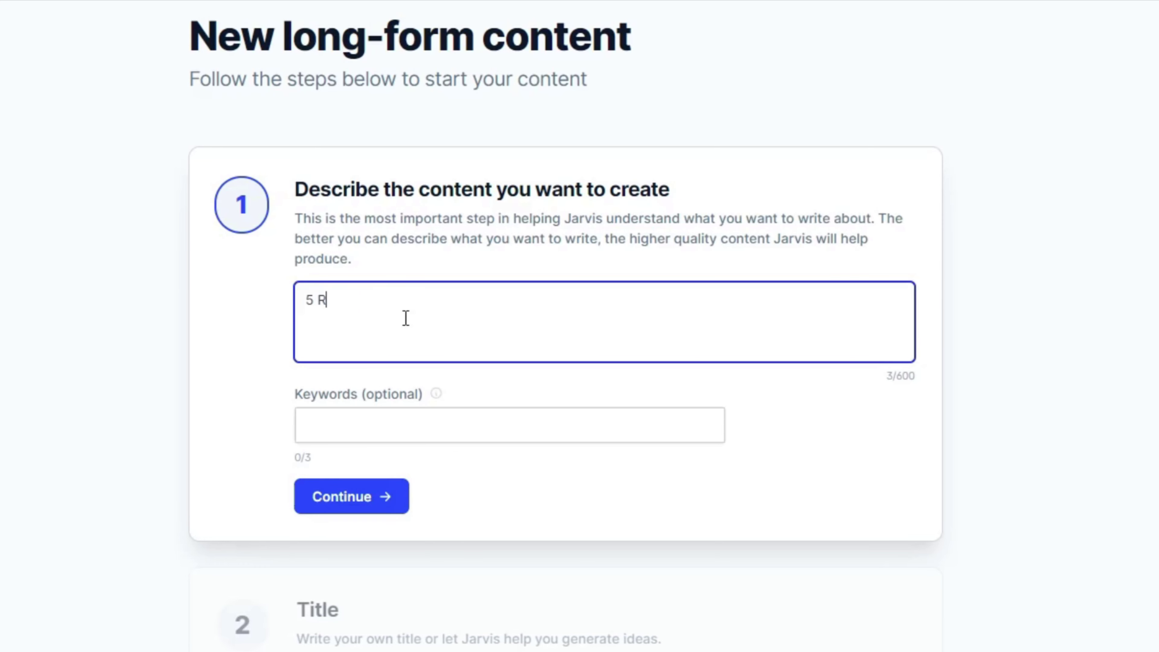
pyautogui.write('easons your Youtube channel does not get views and next step actions you can take today to get more Youtube views.')
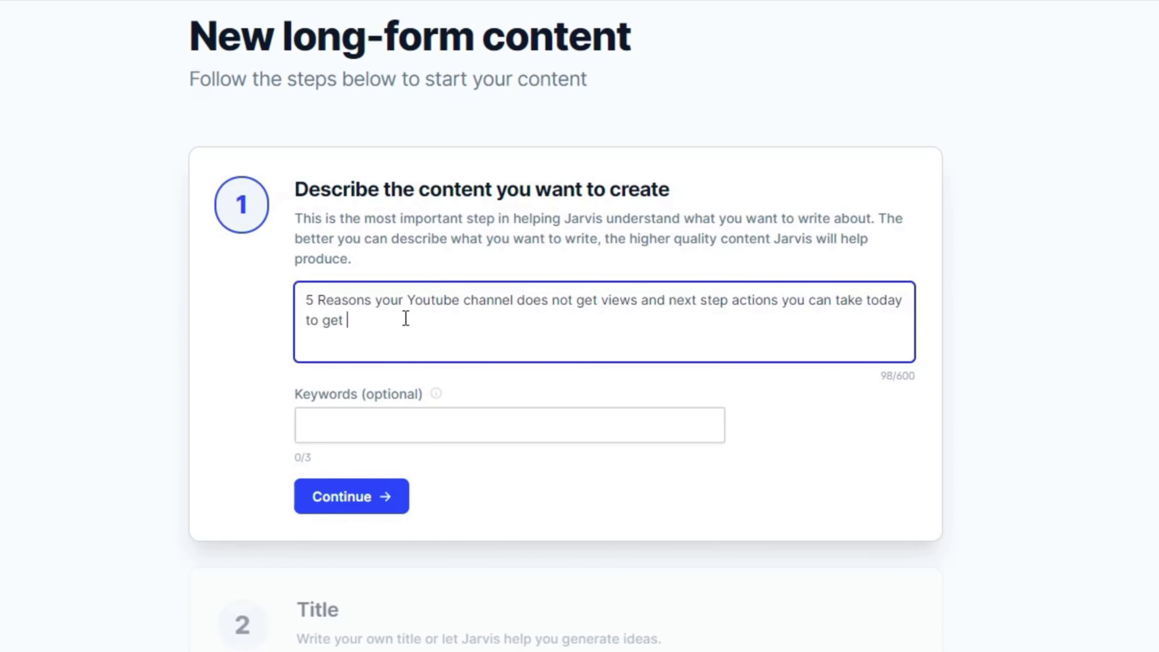
pyautogui.press('Tab')
pyautogui.write('More Youtube views, youtube views, video views')
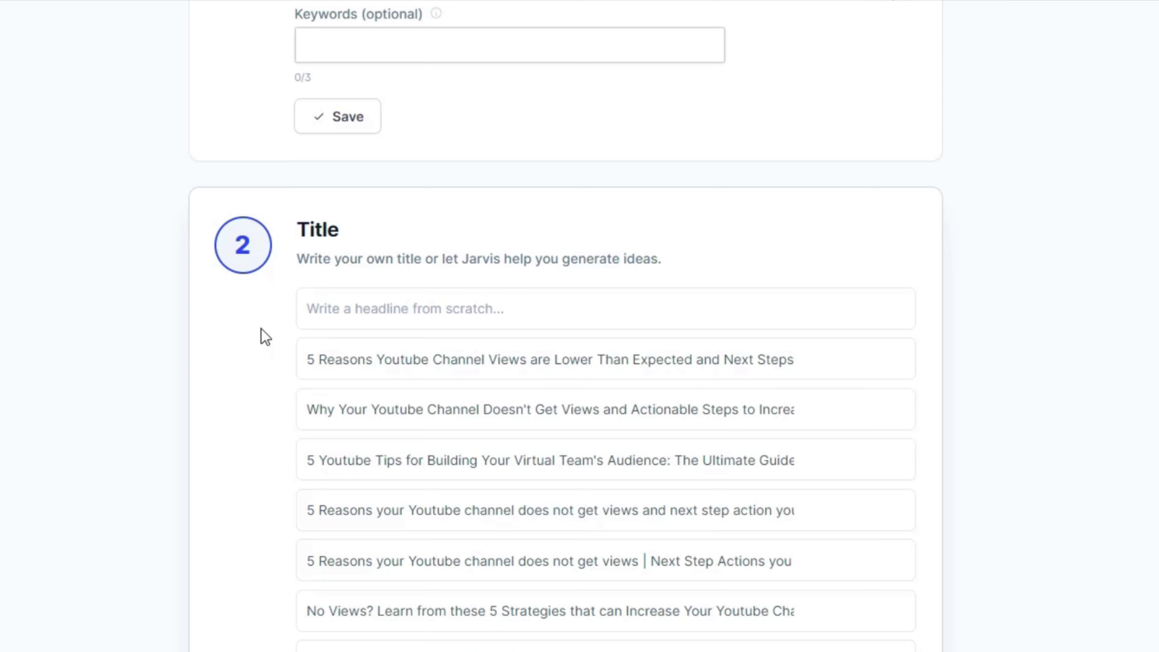
pyautogui.moveTo(433, 297)
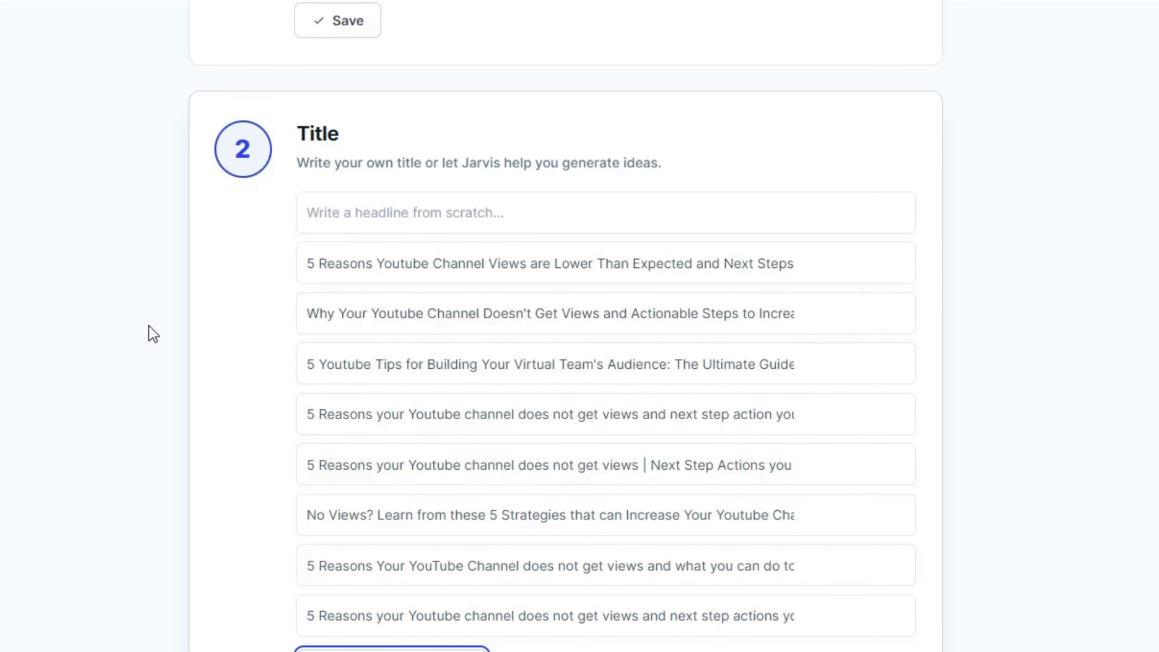
pyautogui.scroll(-2, 149, 326)
pyautogui.click(715, 419)
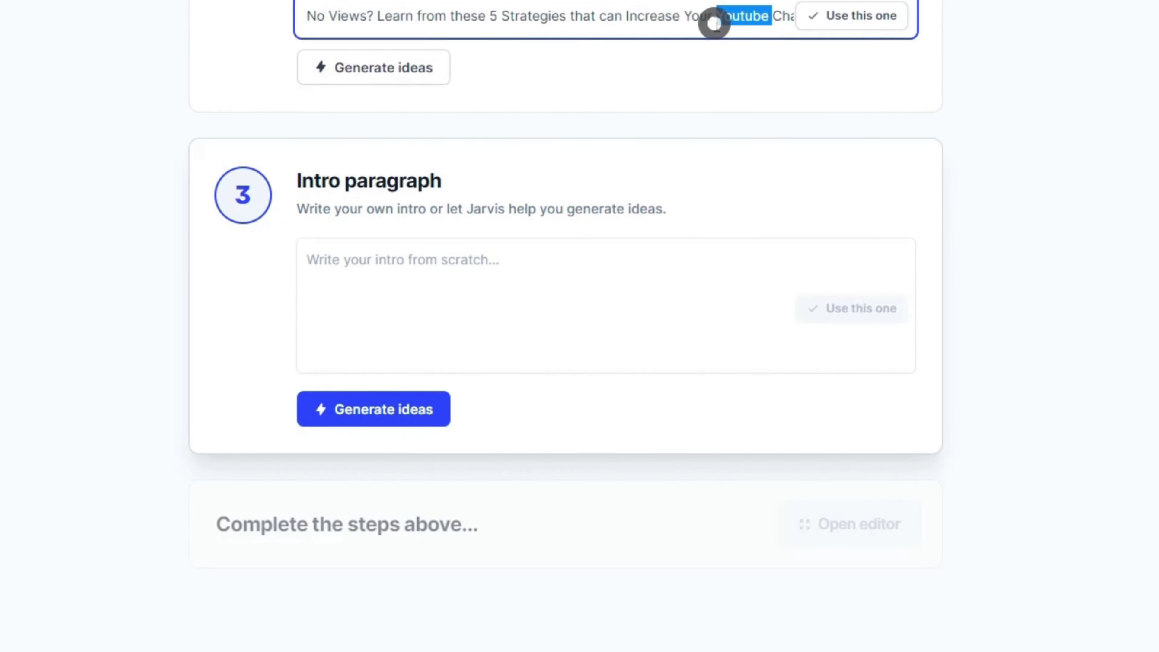
# Inspect the 'No Views?' article title in the document settings, leaving it unchanged.
pyautogui.scroll(-4, 1136, 450)
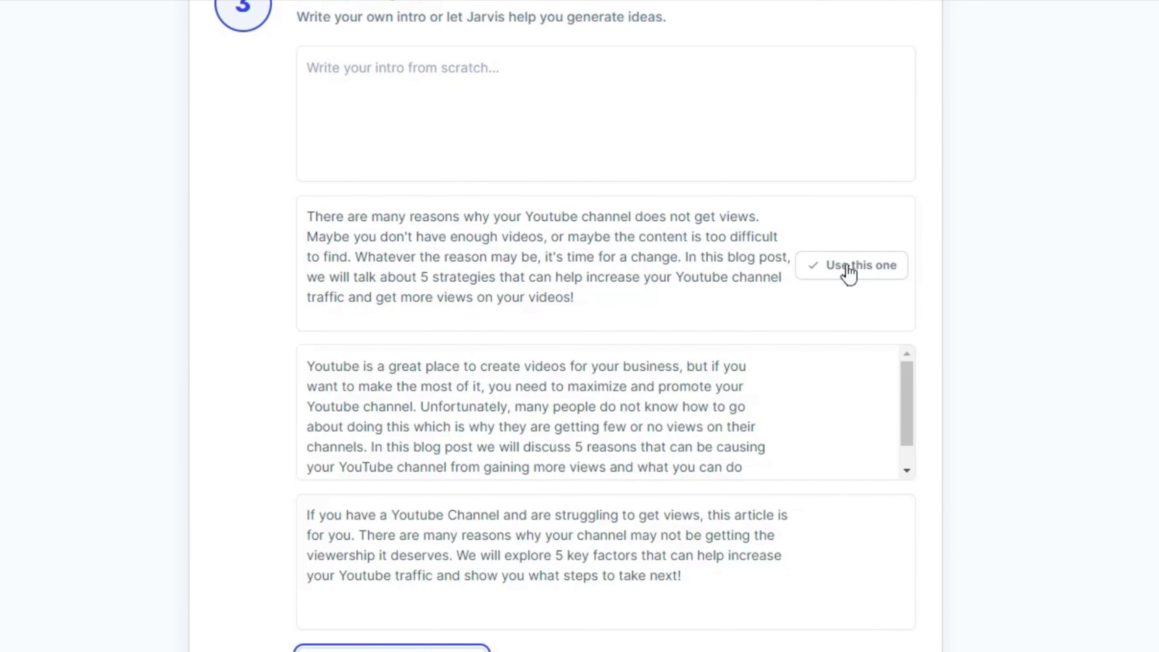
pyautogui.scroll(-1, 672, 375)
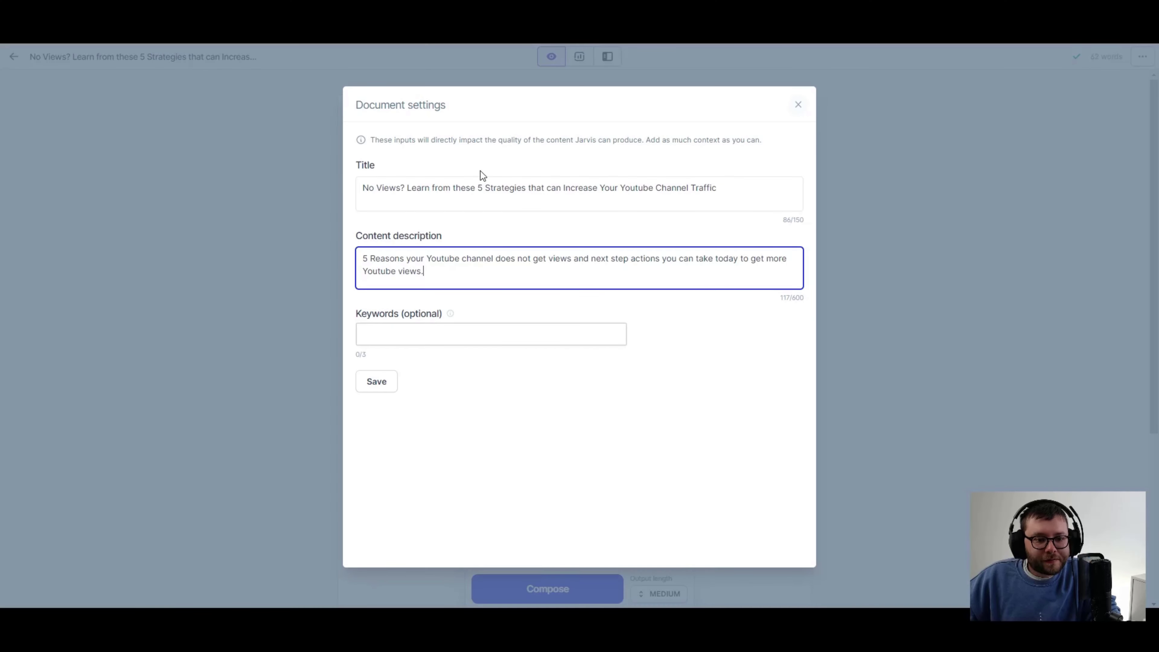
pyautogui.click(427, 191)
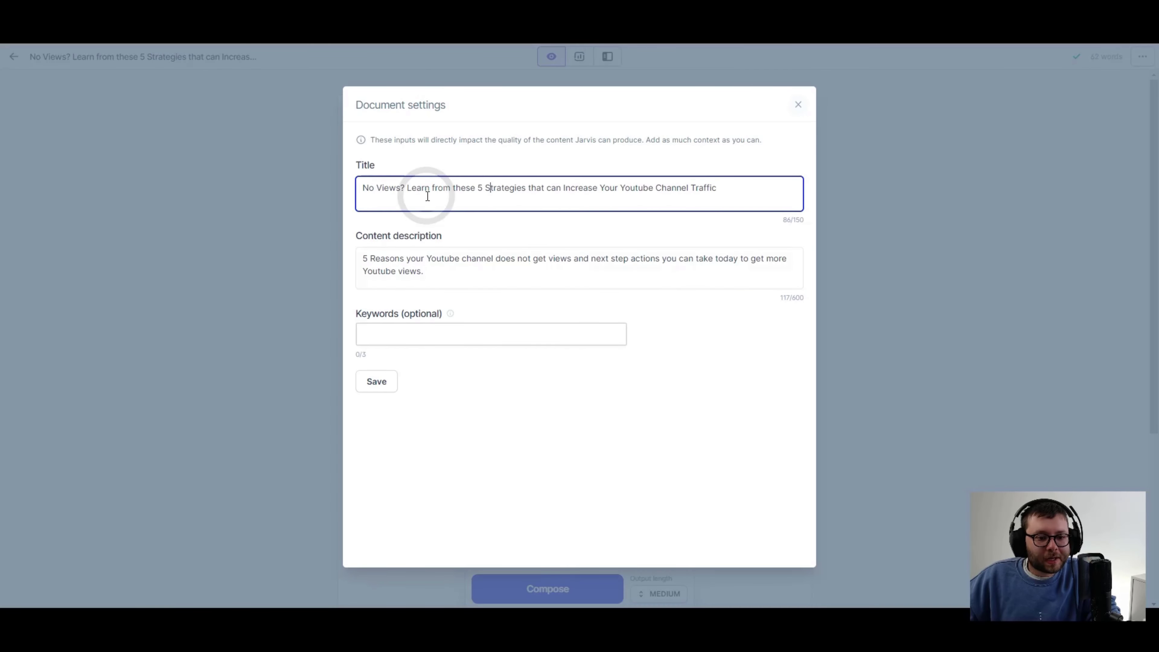
pyautogui.moveTo(364, 188); pyautogui.dragTo(519, 189)
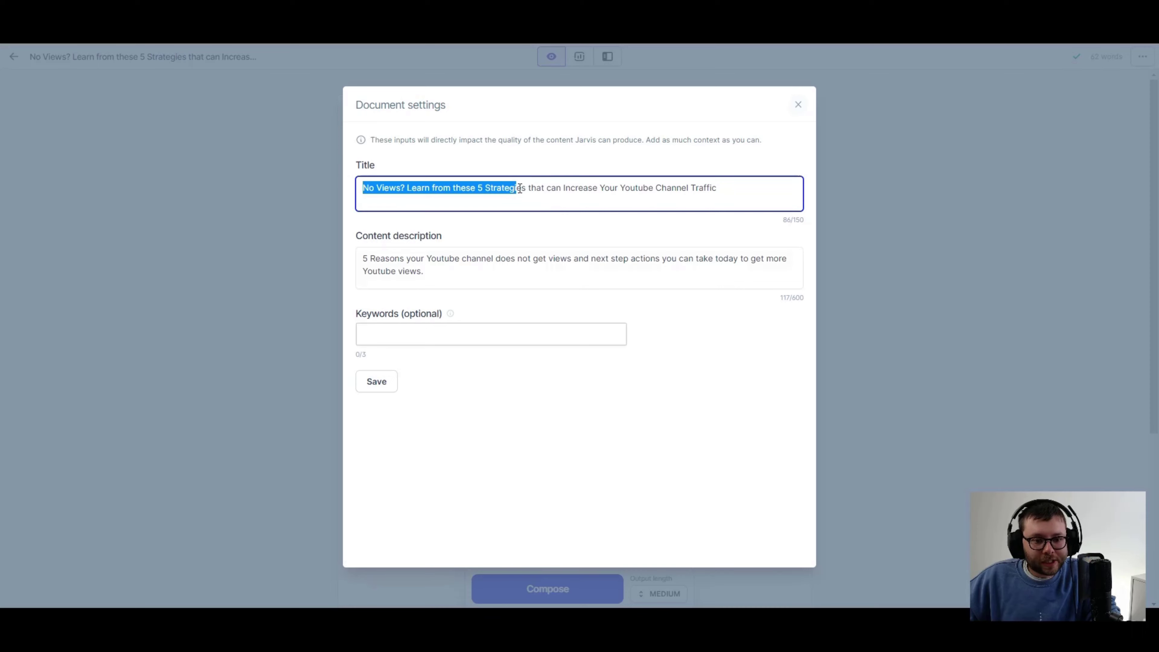
pyautogui.click(436, 192)
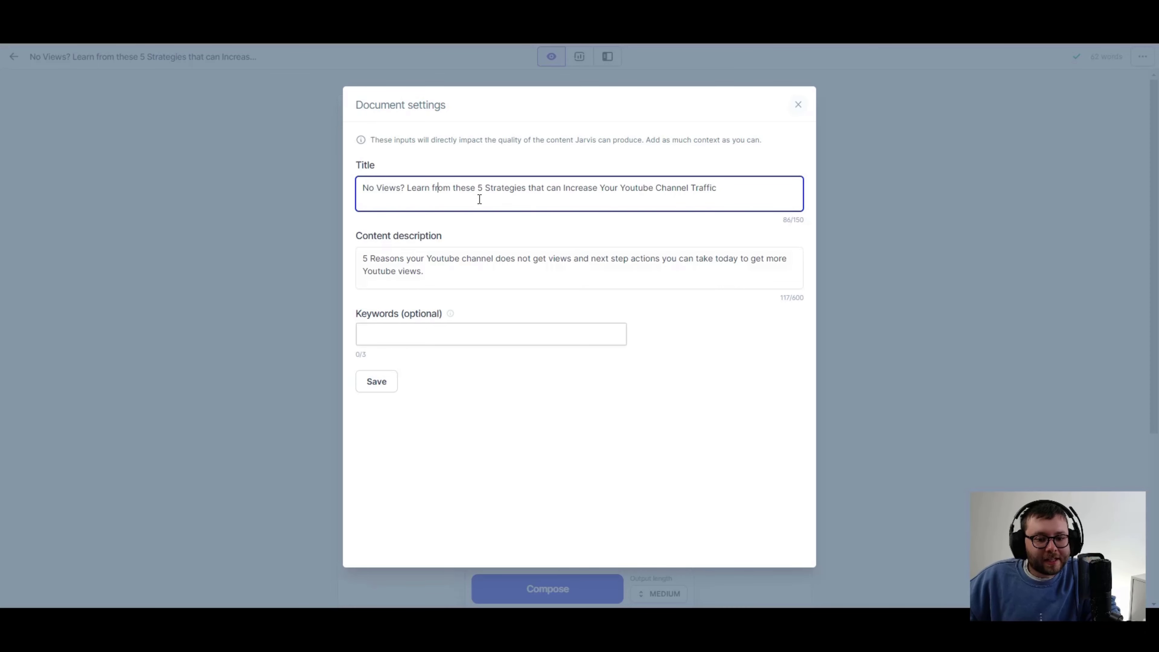
pyautogui.doubleClick(566, 198)
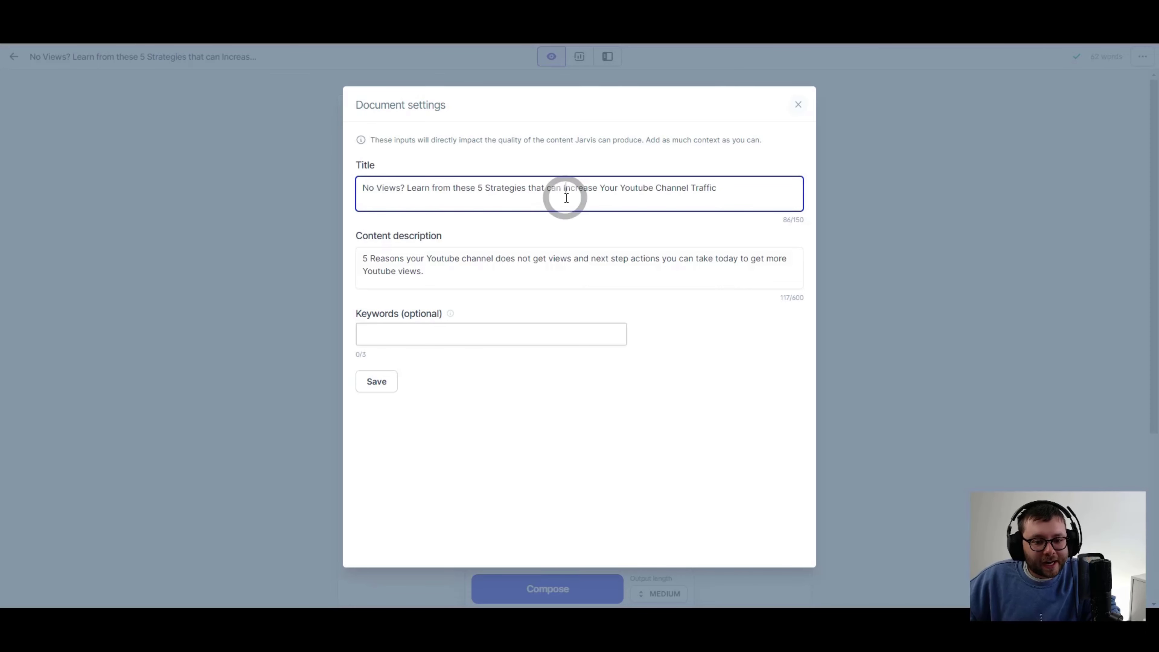
pyautogui.click(650, 198)
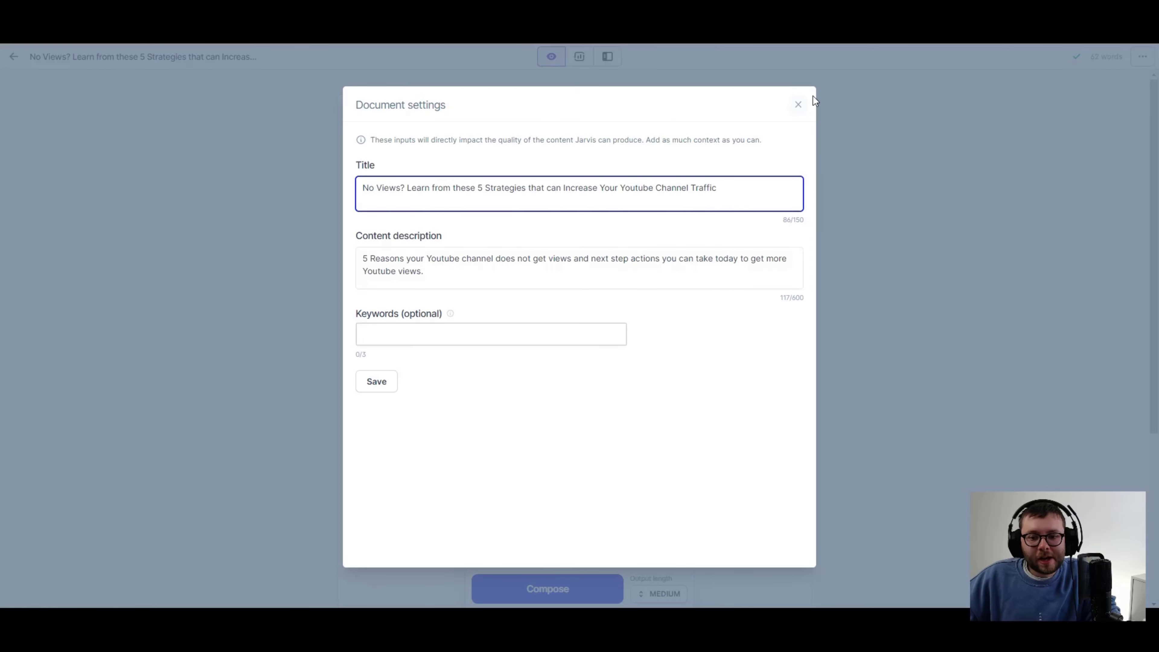
pyautogui.click(879, 143)
# Copy the full article title from the document settings.
pyautogui.click(456, 145)
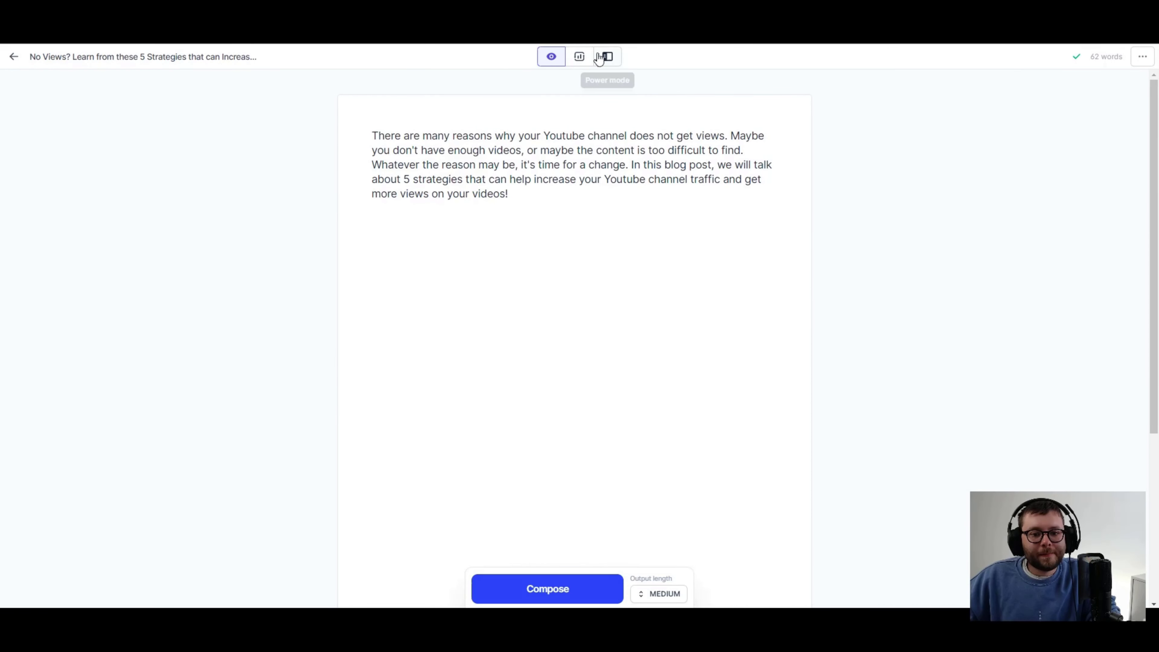
pyautogui.click(1143, 56)
pyautogui.click(1069, 82)
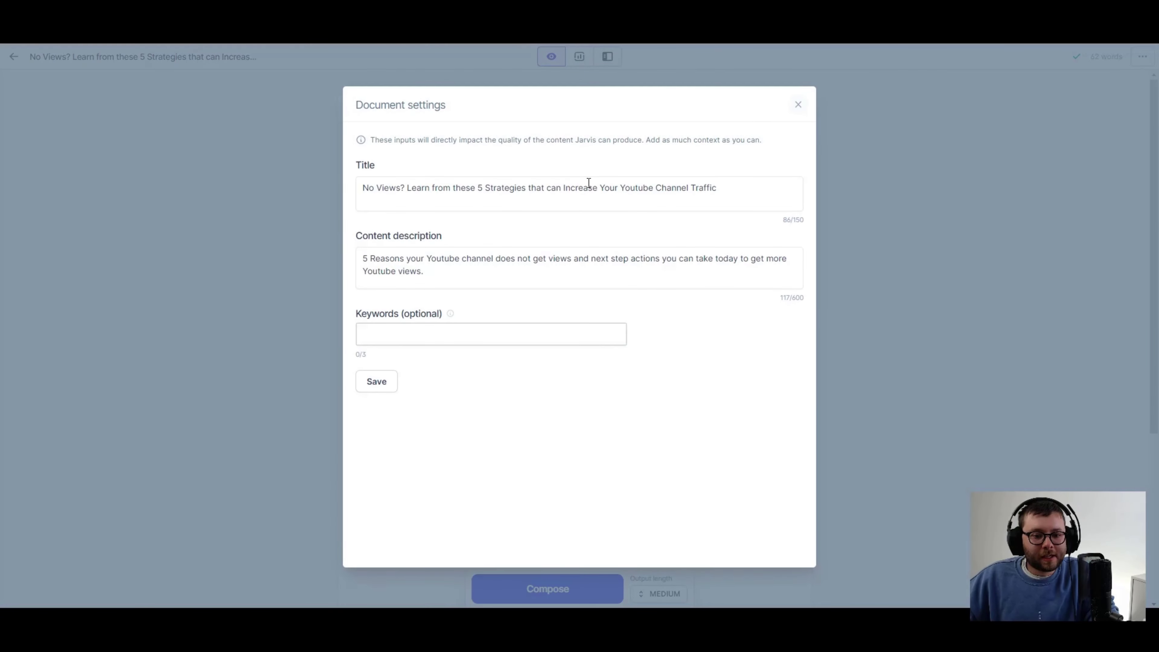
pyautogui.click(584, 188)
pyautogui.hotkey('ctrl', 'a')
pyautogui.hotkey('ctrl', 'c')
pyautogui.click(798, 105)
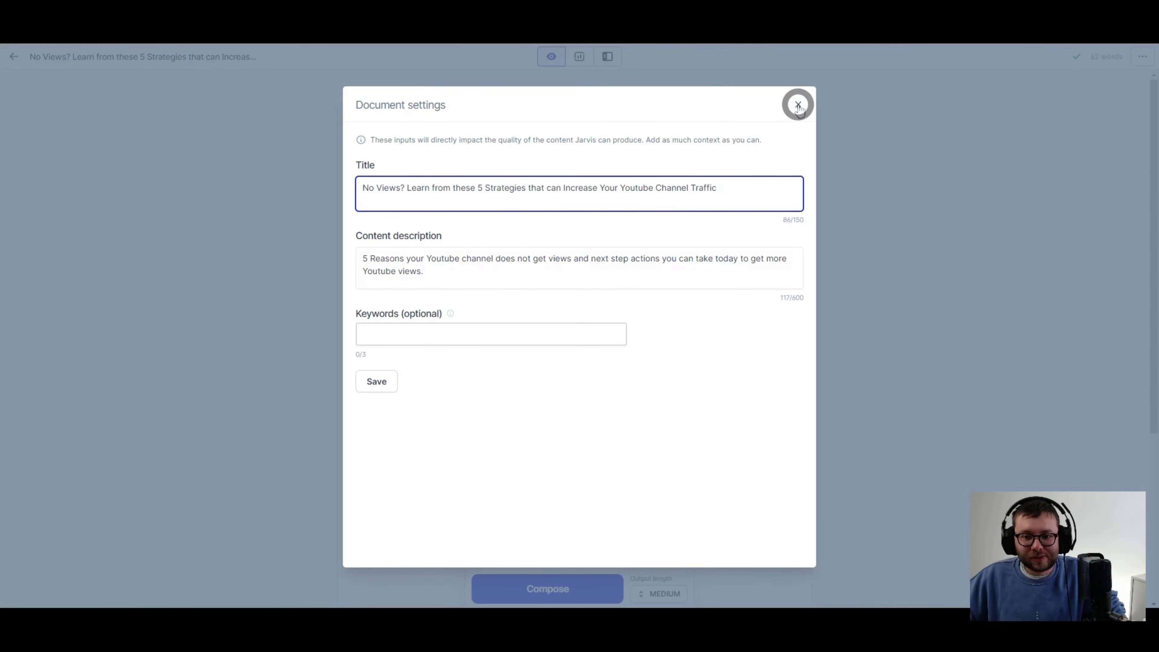
# Paste the title above the intro paragraph and format it as a heading.
pyautogui.click(372, 140)
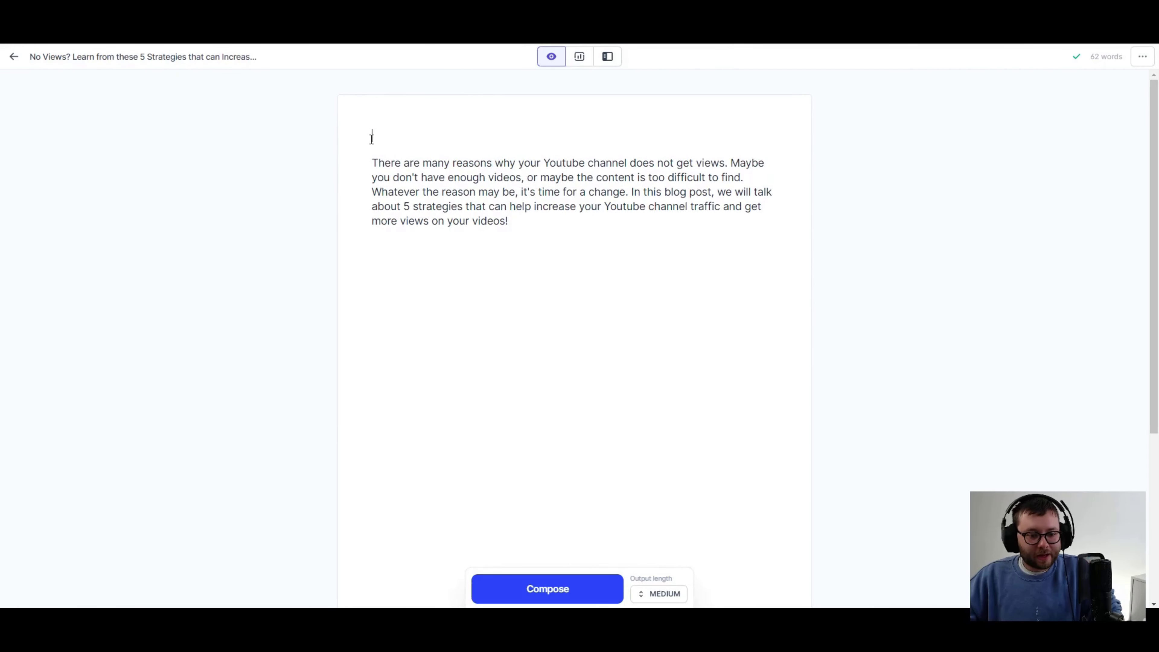
pyautogui.hotkey('ctrl', 'v')
pyautogui.moveTo(448, 150); pyautogui.dragTo(259, 109)
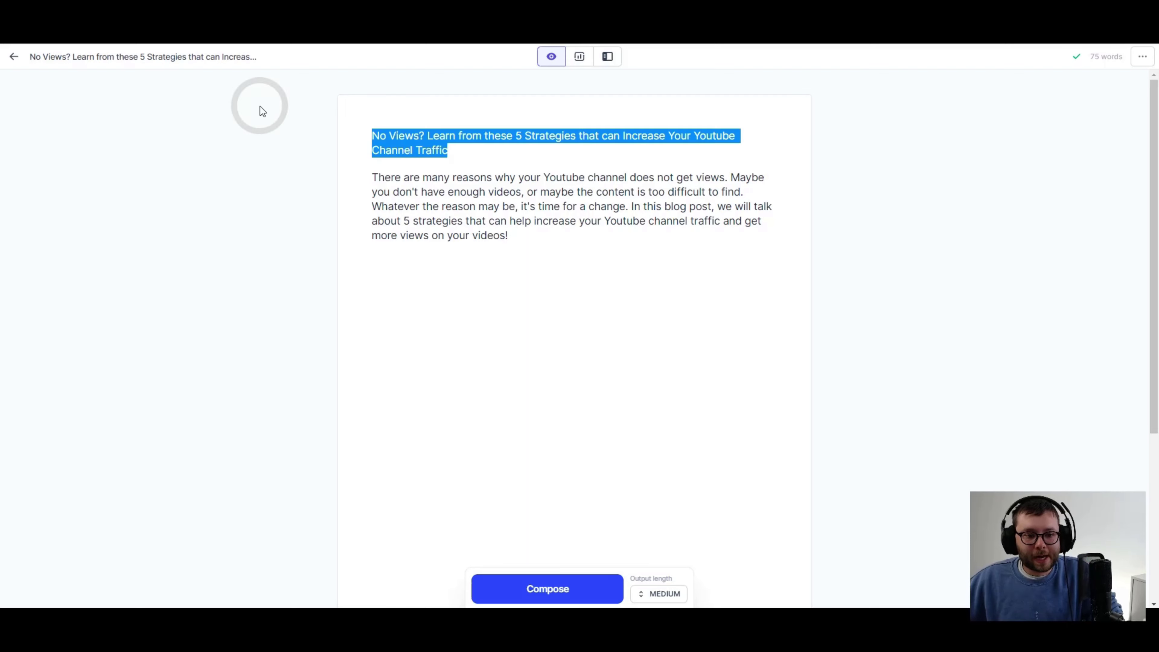
pyautogui.click(505, 96)
pyautogui.click(616, 262)
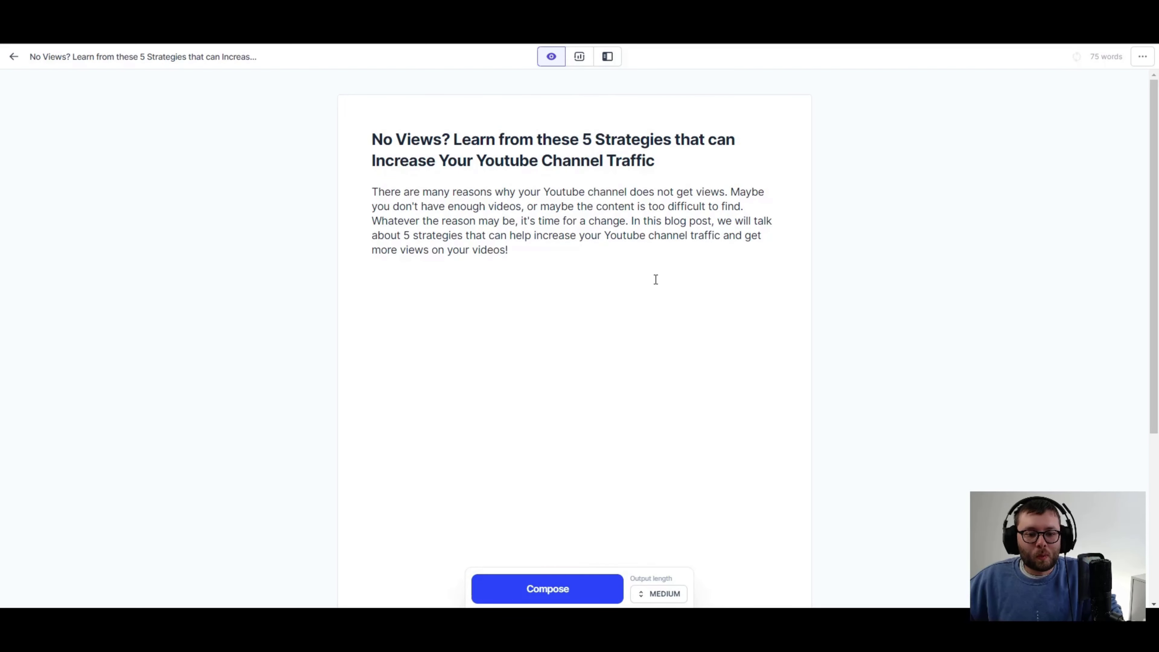
pyautogui.moveTo(511, 250); pyautogui.dragTo(320, 192)
pyautogui.click(588, 298)
pyautogui.click(396, 195)
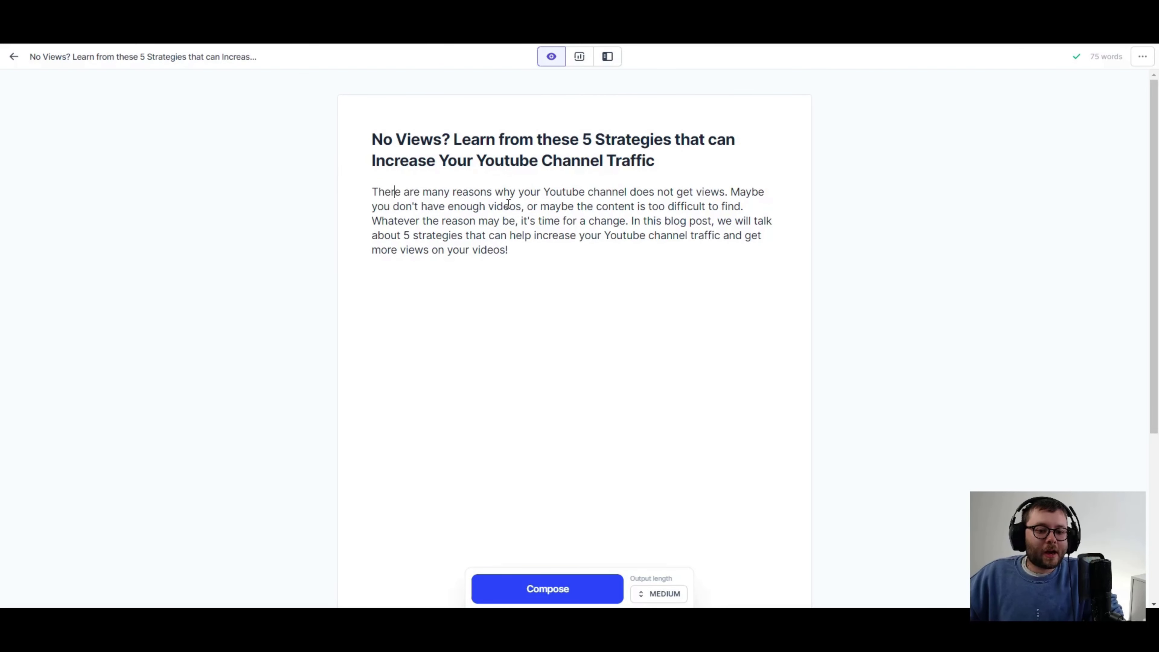
pyautogui.moveTo(375, 211); pyautogui.dragTo(552, 213)
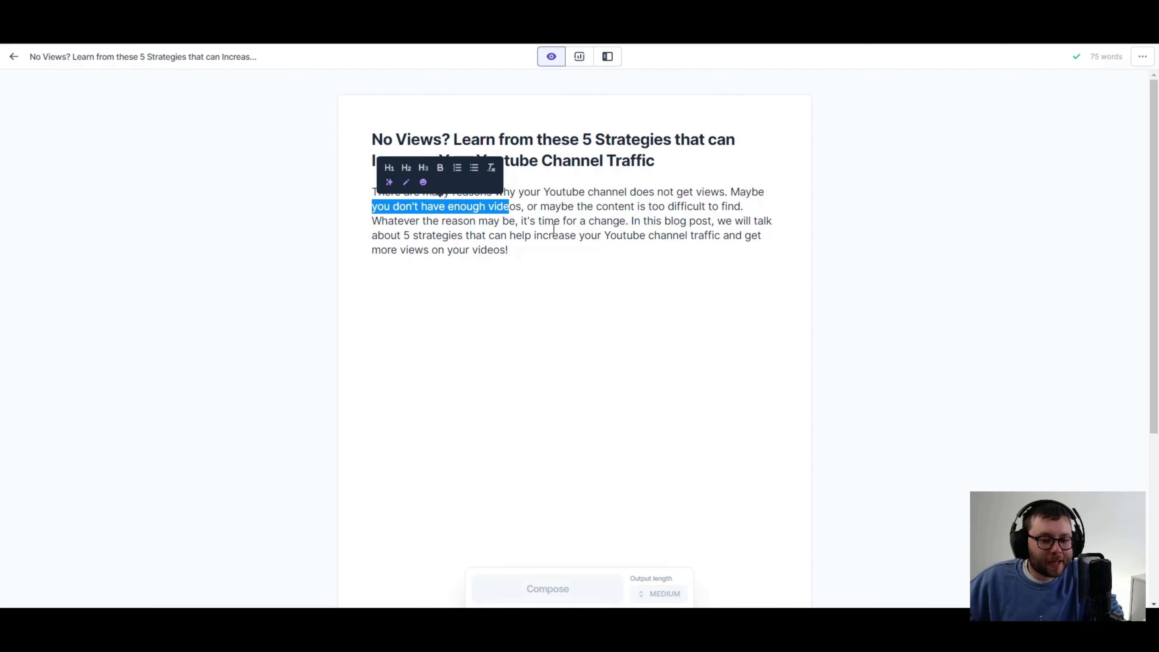
pyautogui.click(521, 246)
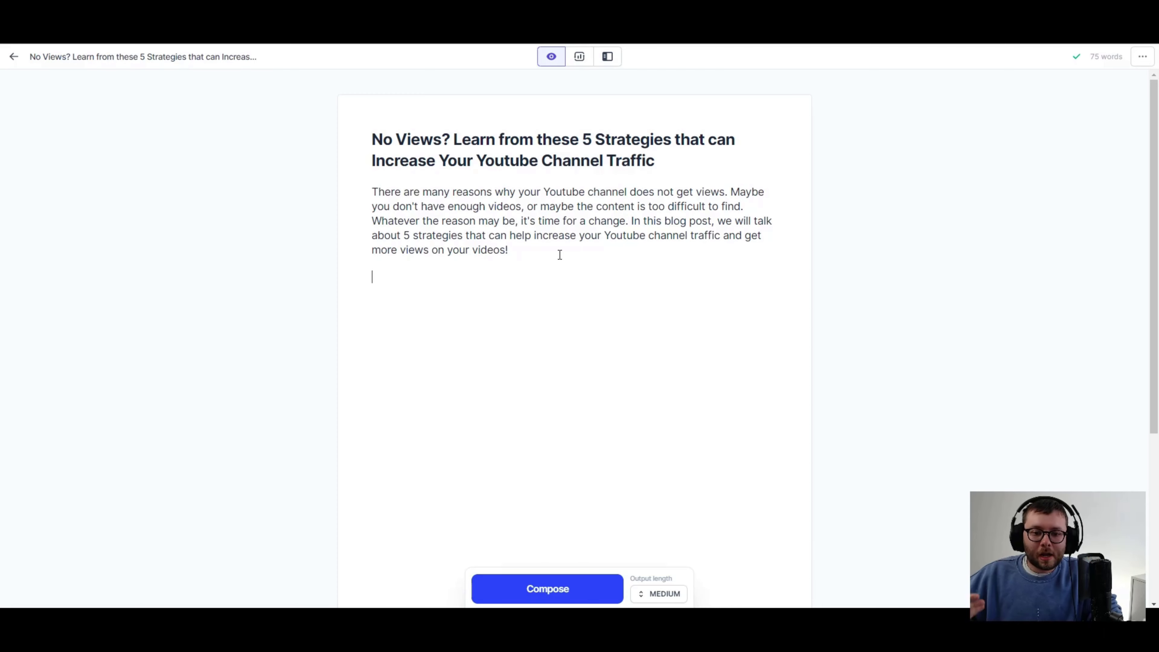
# Paste the six-point Blog Post Outline template below the intro paragraph.
pyautogui.click(607, 56)
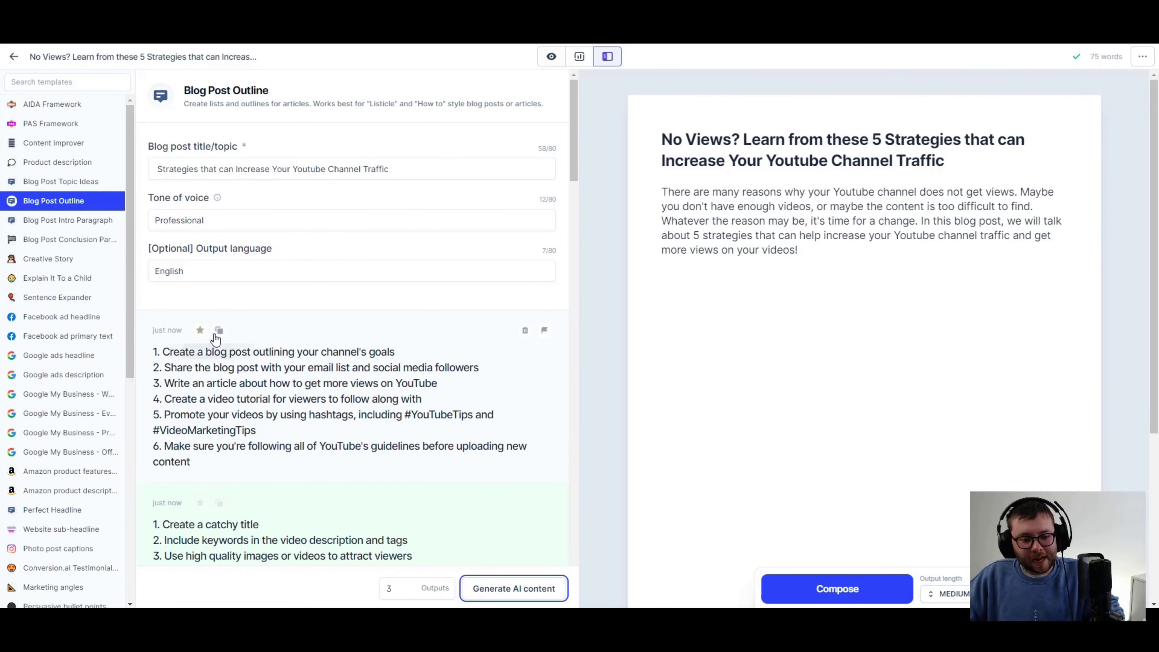
pyautogui.click(217, 331)
pyautogui.click(1025, 318)
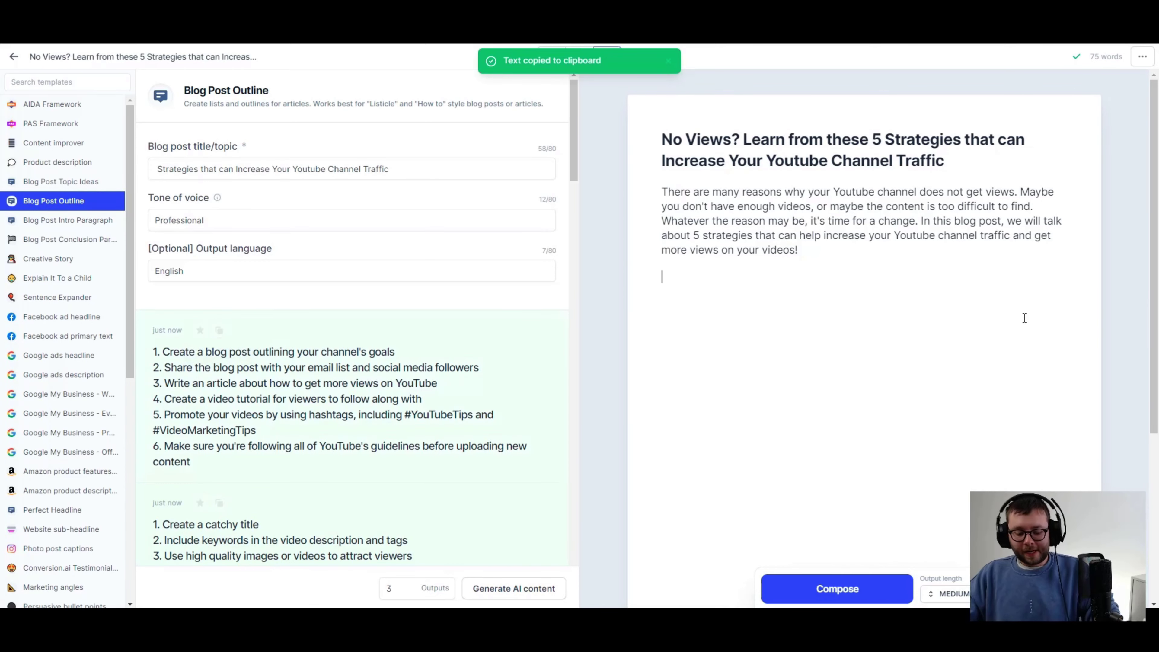
pyautogui.hotkey('ctrl', 'v')
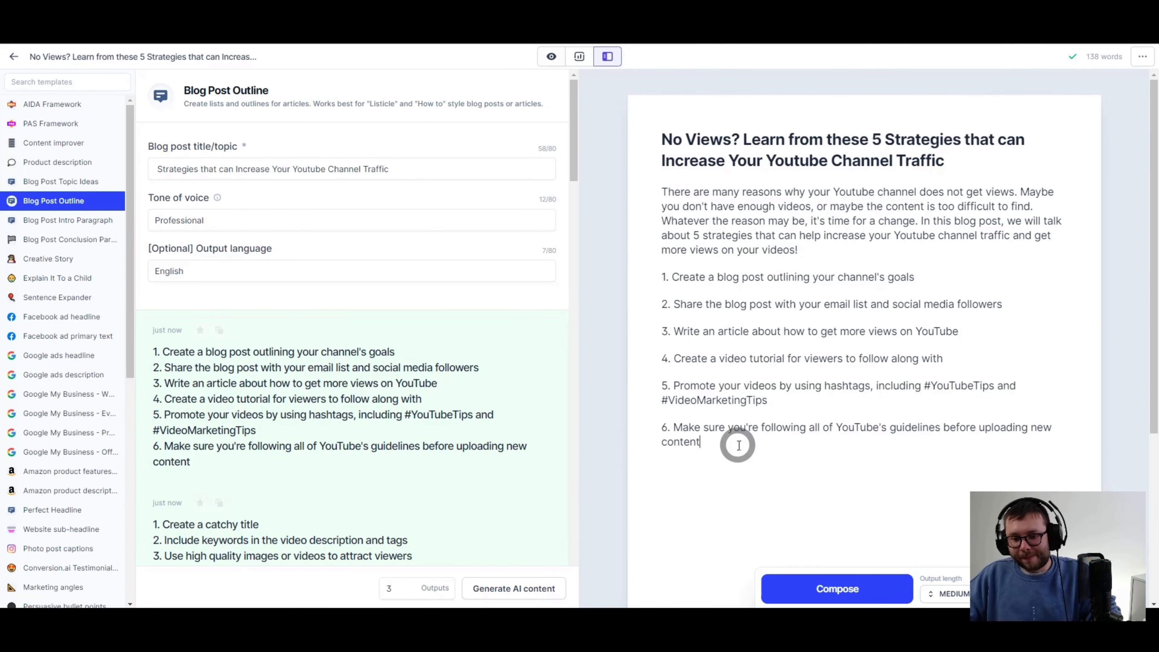
pyautogui.moveTo(733, 442); pyautogui.dragTo(663, 386)
pyautogui.click(771, 414)
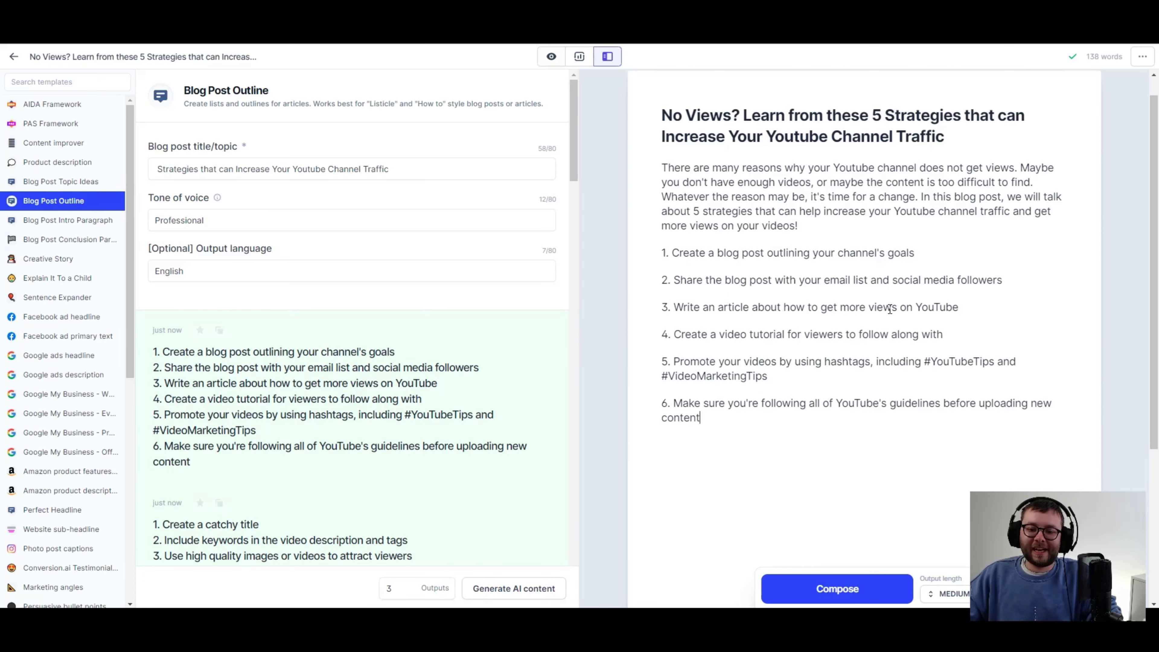
pyautogui.click(697, 109)
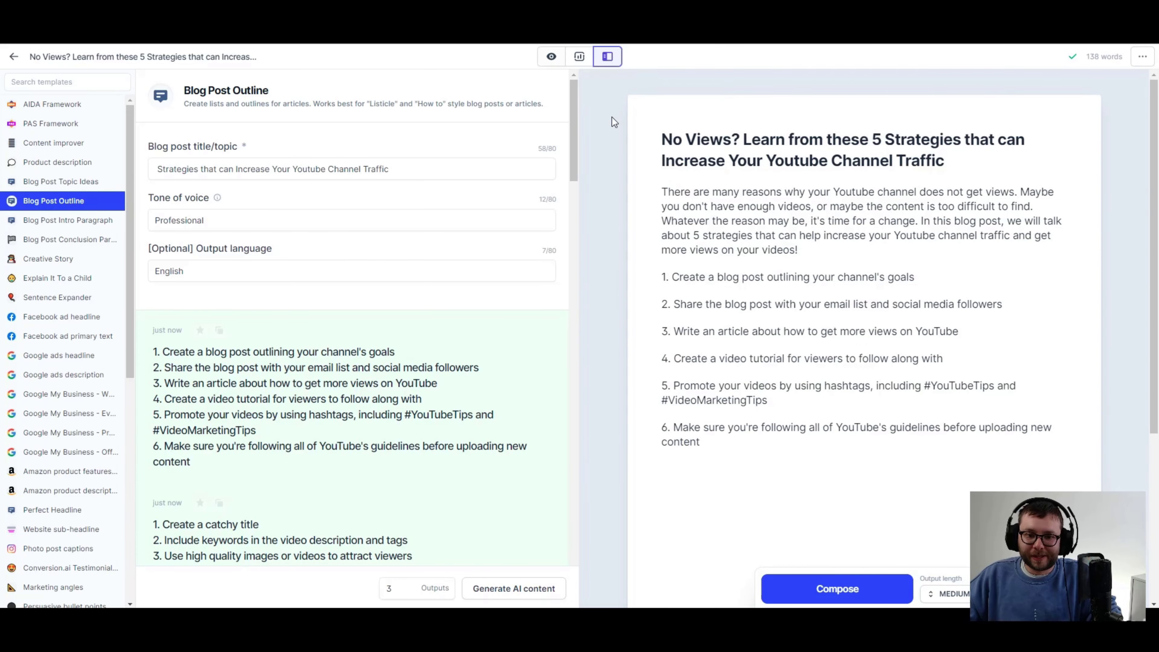
# In focus mode, have the AI write text under the first outline points.
pyautogui.click(552, 56)
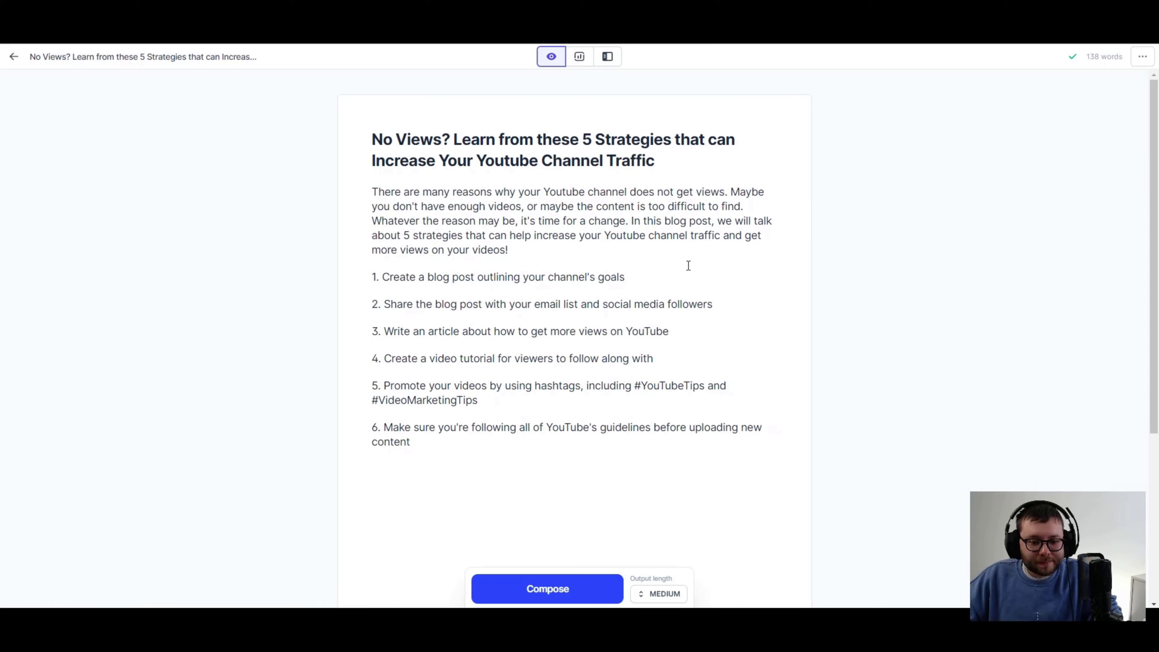
pyautogui.click(695, 277)
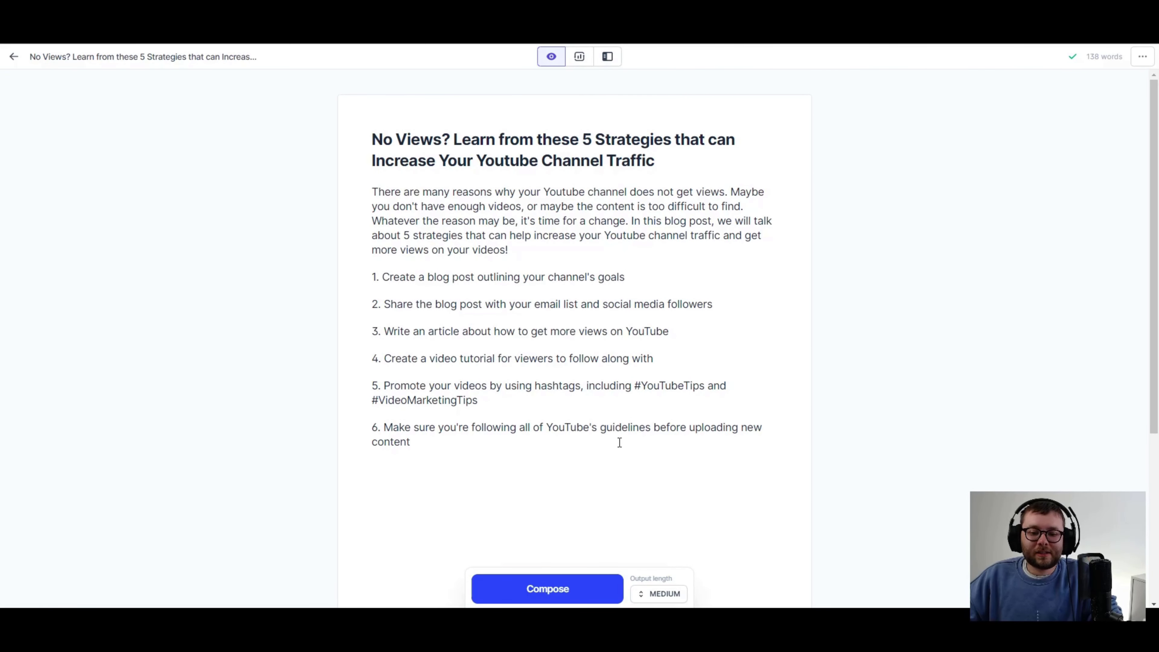
pyautogui.click(594, 590)
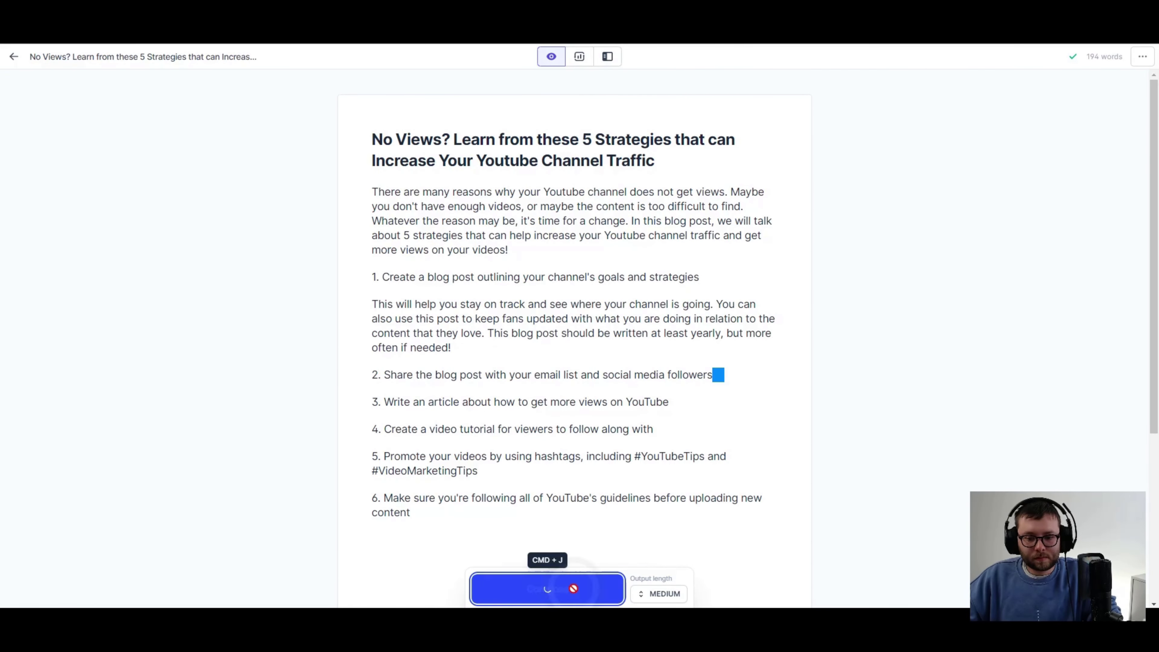
pyautogui.click(579, 594)
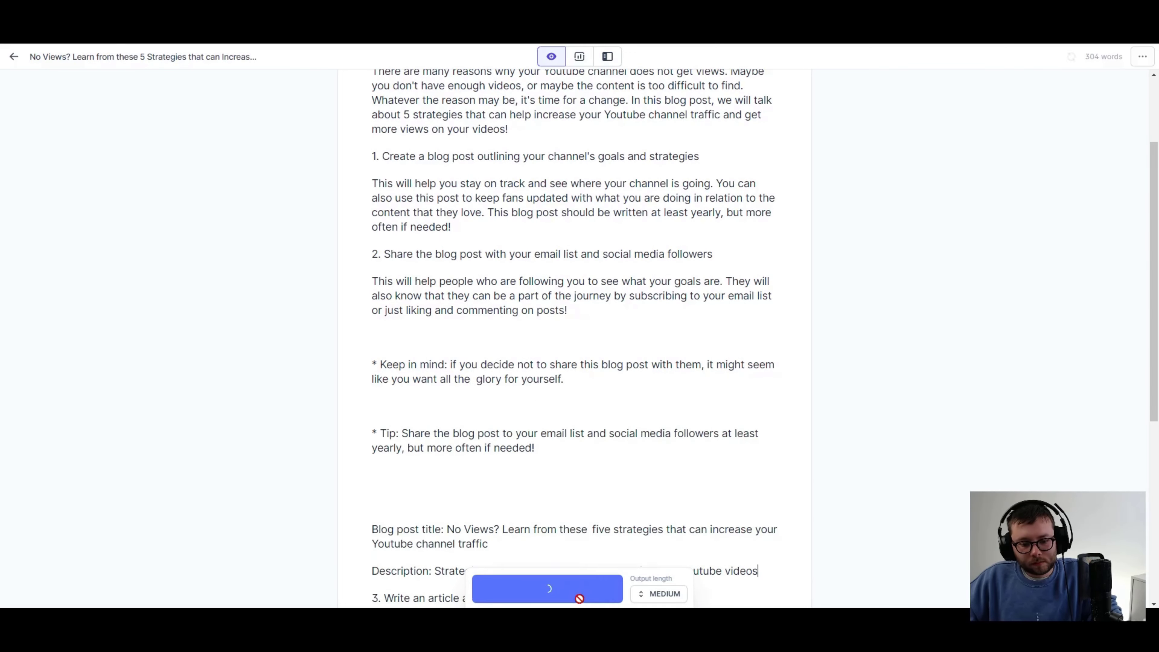
pyautogui.click(602, 580)
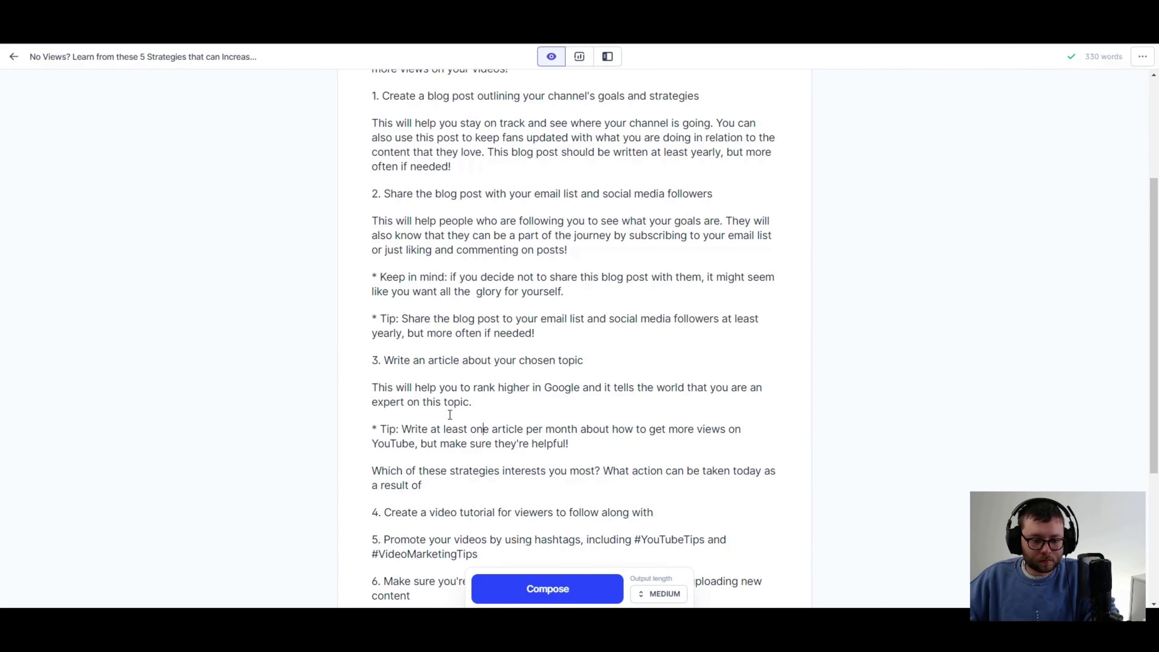
# Change point 3's phrase to 'your chosen topic' and add the line 'Make sure you include video link.'.
pyautogui.moveTo(611, 429); pyautogui.dragTo(414, 444)
pyautogui.write('your chosen topic')
pyautogui.moveTo(423, 486); pyautogui.dragTo(379, 471)
pyautogui.write('Make sure you include video link')
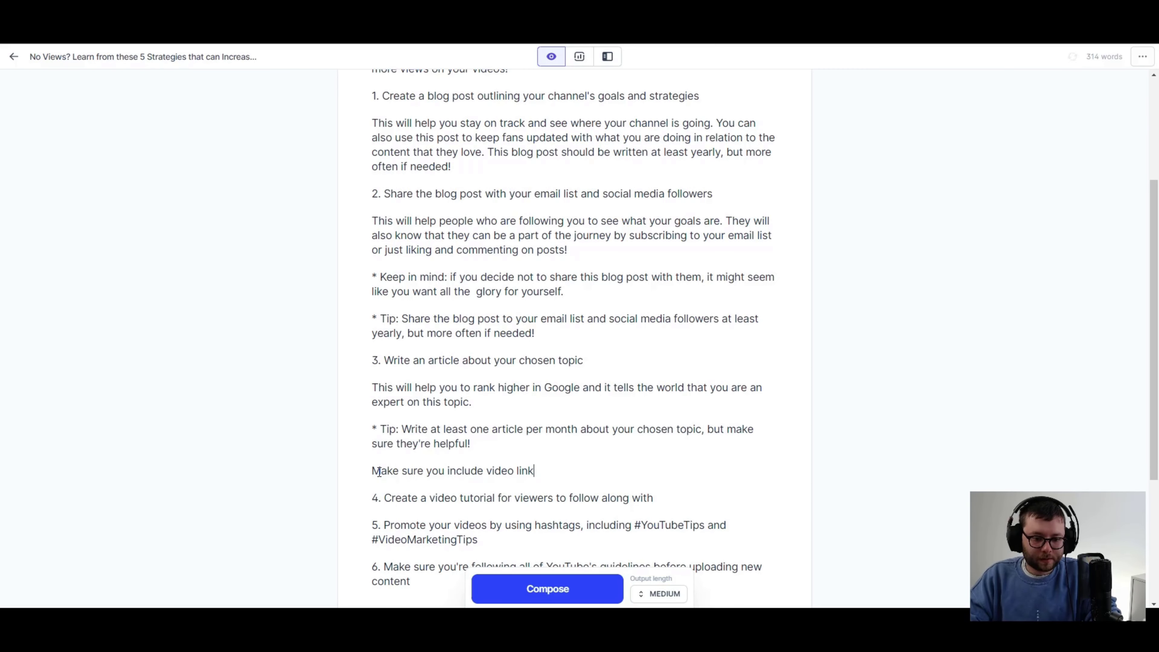
pyautogui.write('.')
pyautogui.scroll(-3, 379, 473)
pyautogui.click(657, 377)
pyautogui.click(547, 589)
pyautogui.hotkey('ctrl', 'z')
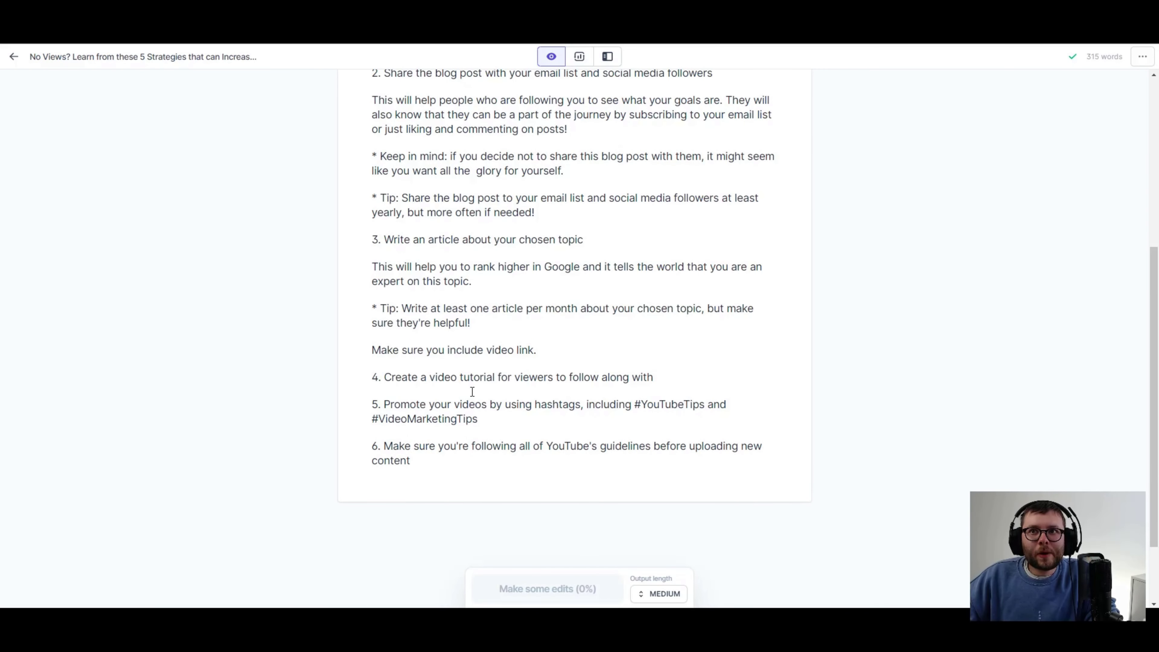
pyautogui.click(584, 364)
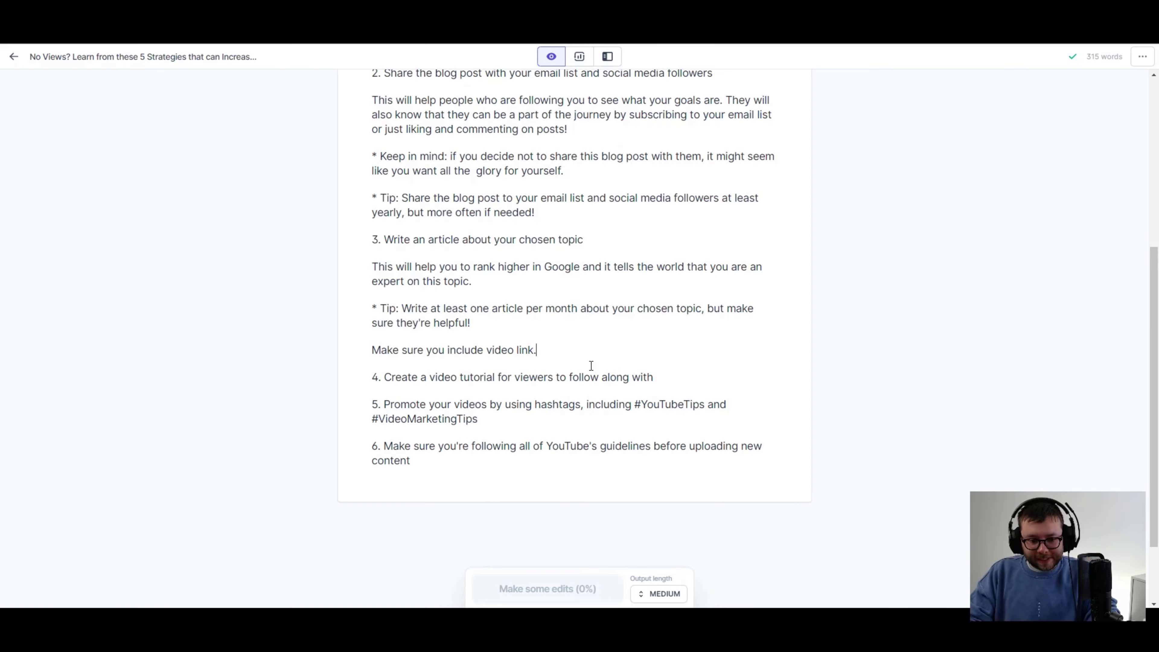
pyautogui.press('Return')
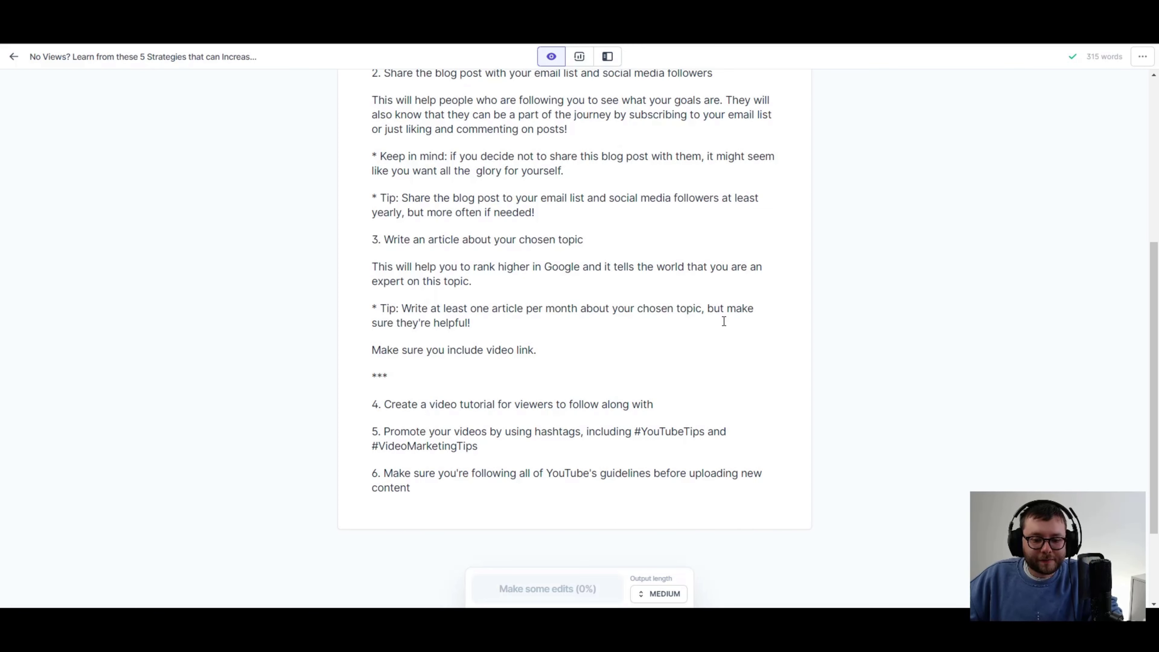
# Generate AI paragraphs under points 4 and 5, then select the stray *** separator line.
pyautogui.moveTo(496, 406); pyautogui.dragTo(712, 407)
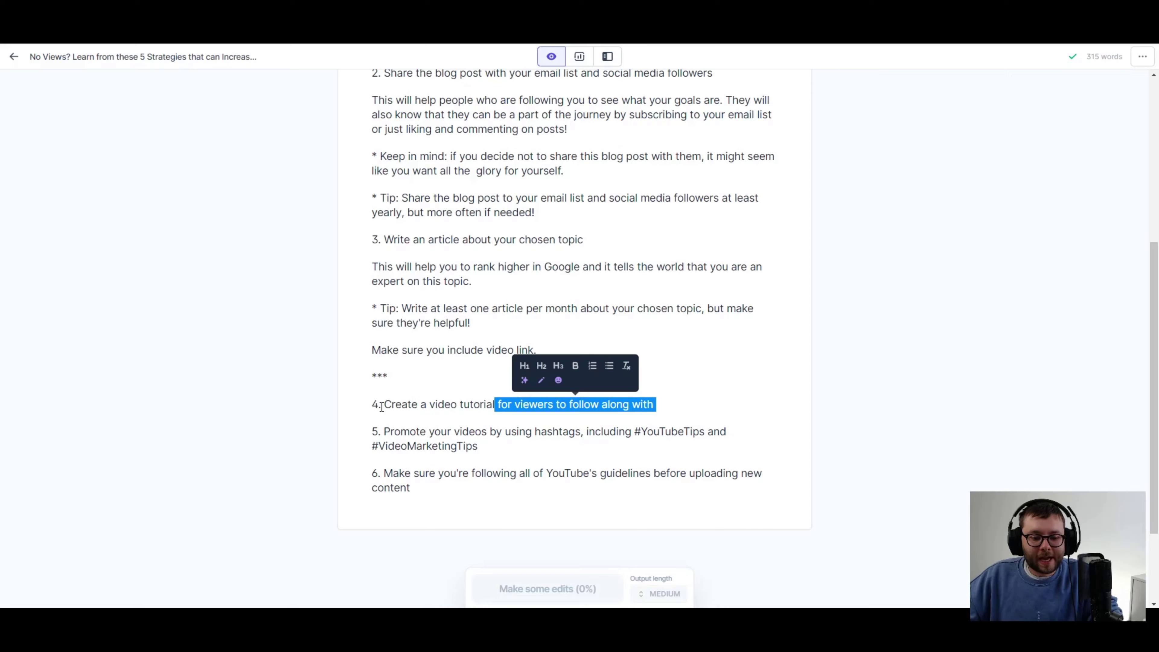
pyautogui.click(455, 435)
pyautogui.click(685, 413)
pyautogui.hotkey('ctrl', 'Return')
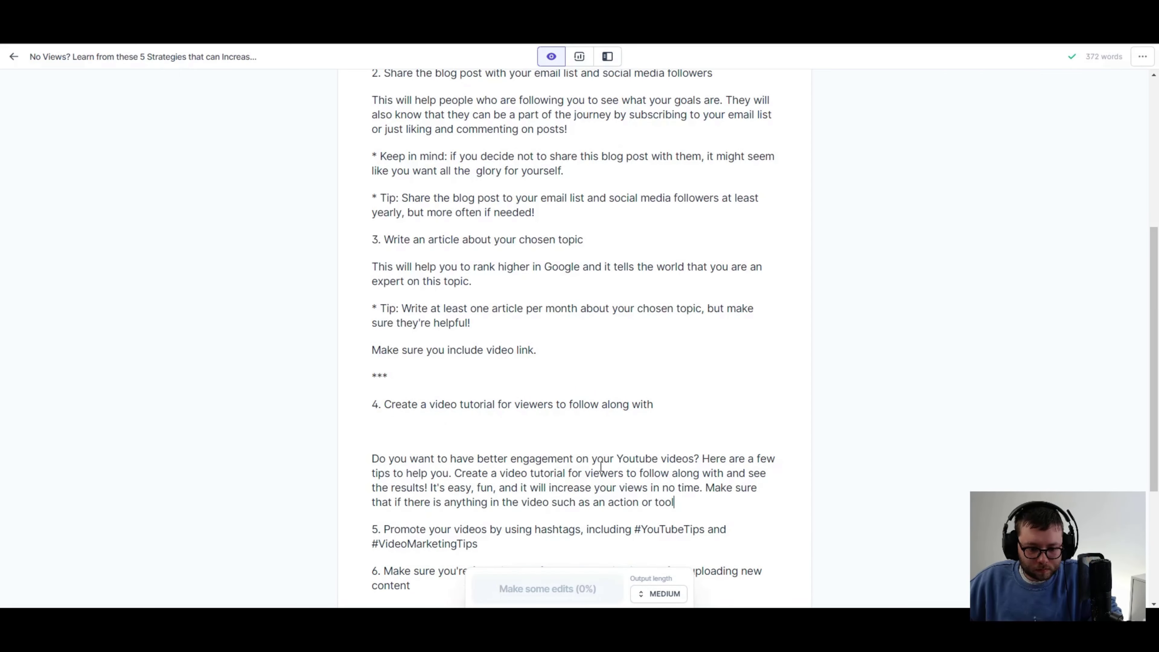
pyautogui.hotkey('ctrl', 'Return')
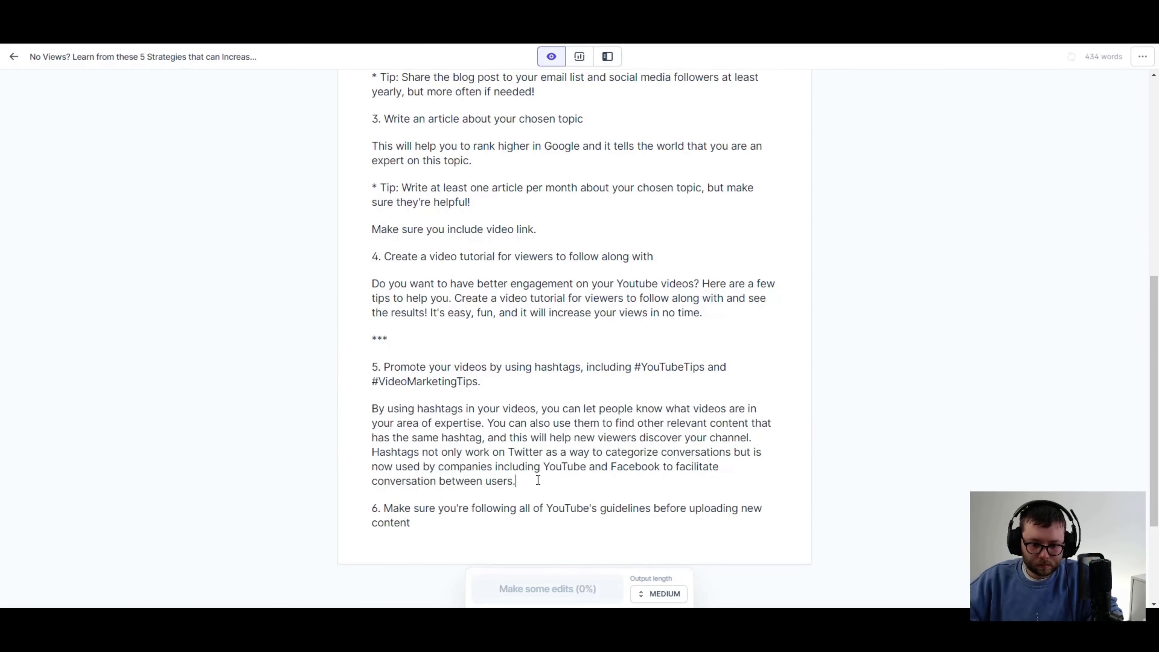
pyautogui.scroll(5, 582, 590)
pyautogui.tripleClick(326, 492)
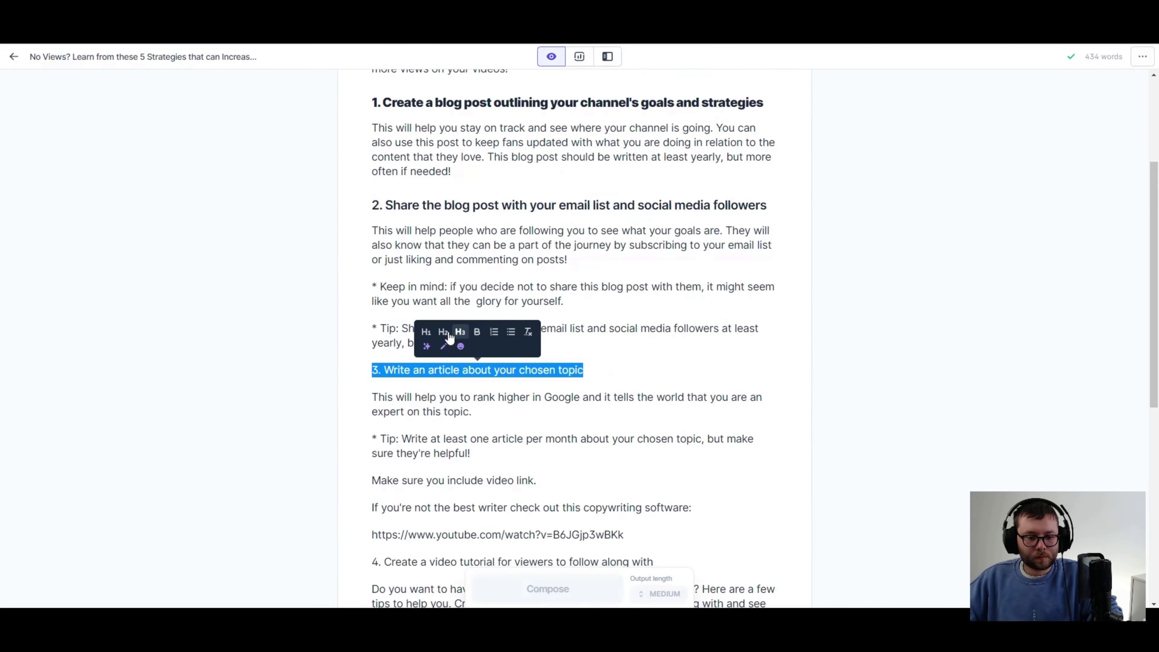
pyautogui.scroll(5, 584, 416)
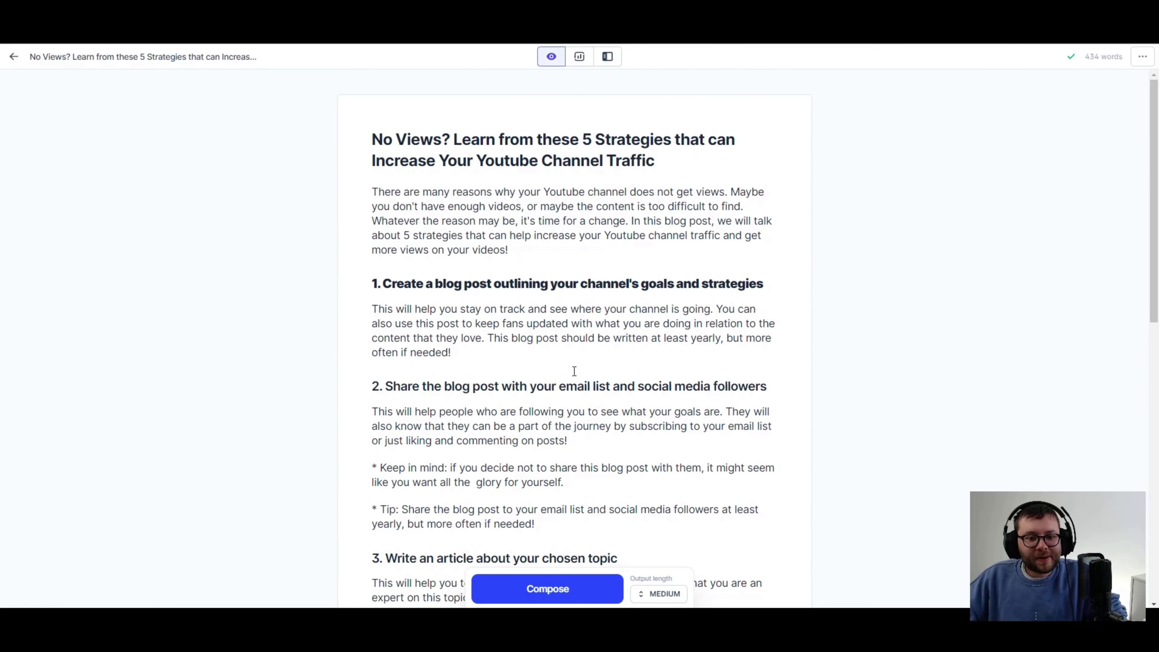
# Paste the whole No Views? article into the Quora channel-views answer and post it.
pyautogui.scroll(-3, 768, 313)
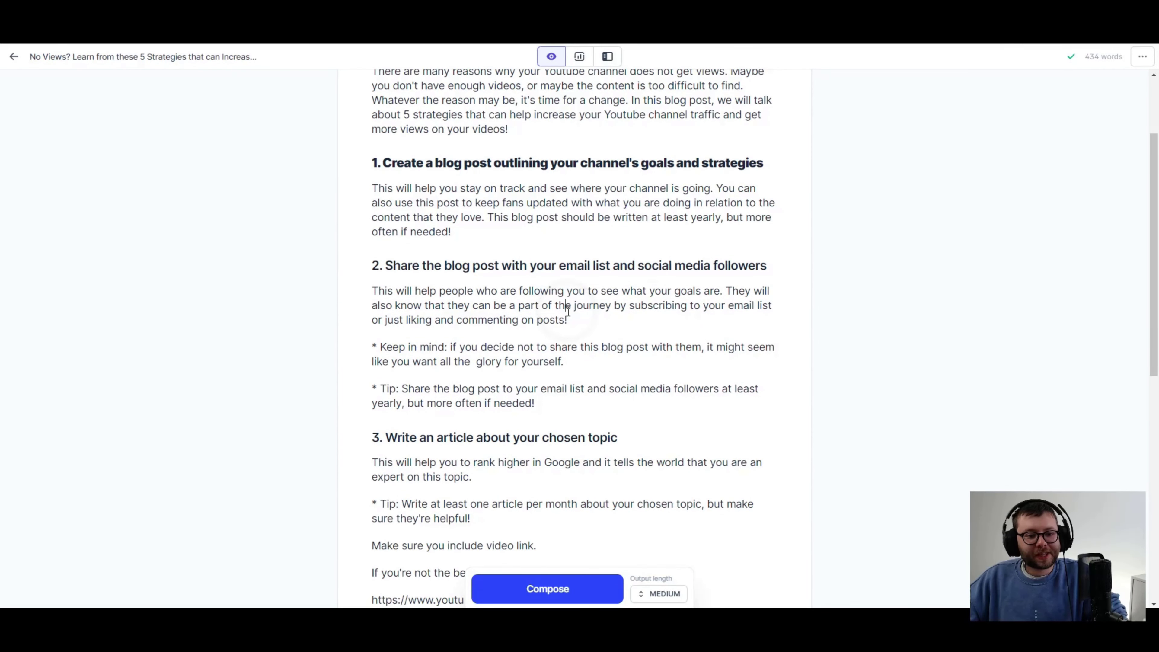
pyautogui.hotkey('ctrl', 'a')
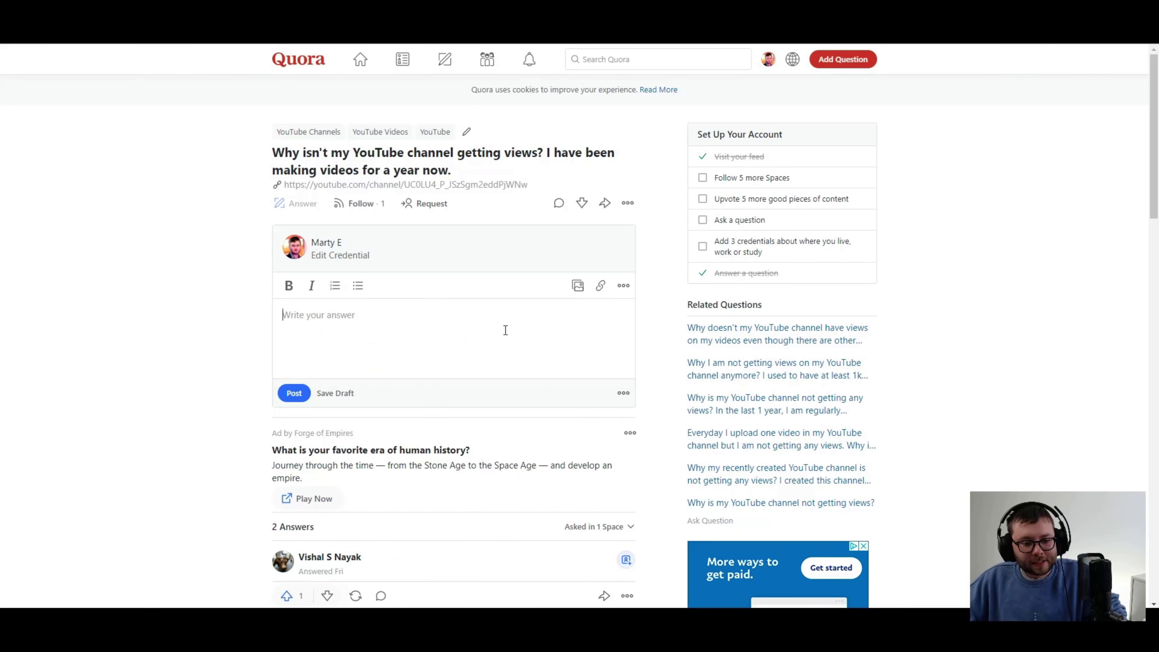
pyautogui.hotkey('ctrl', 'v')
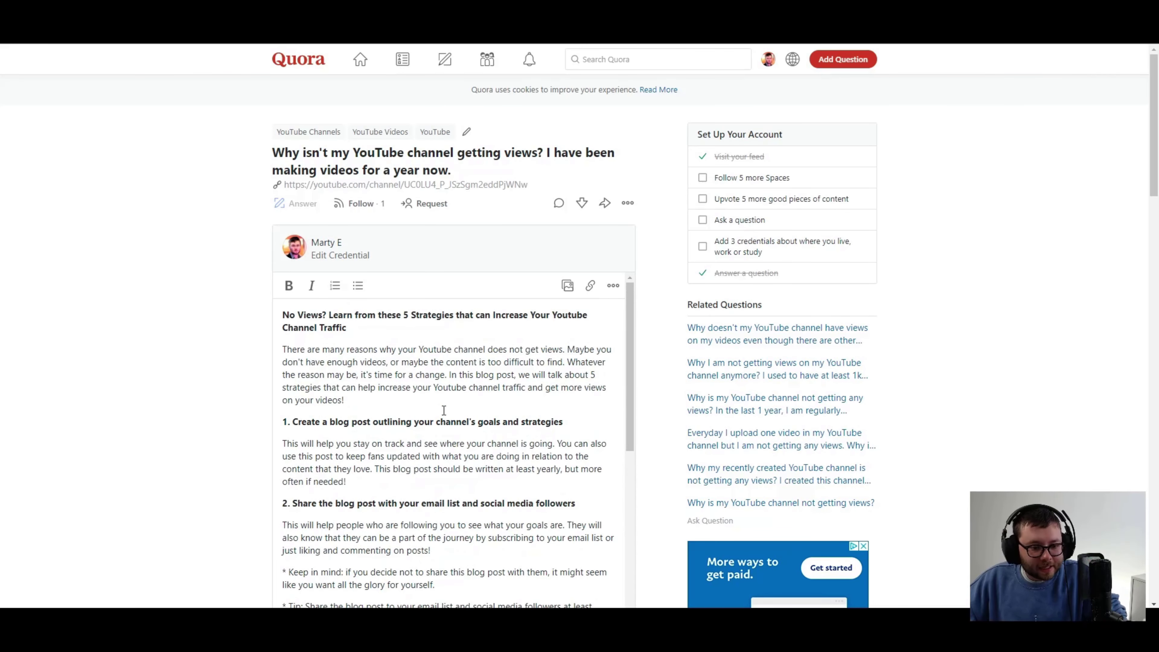
pyautogui.scroll(-10, 457, 388)
pyautogui.click(298, 381)
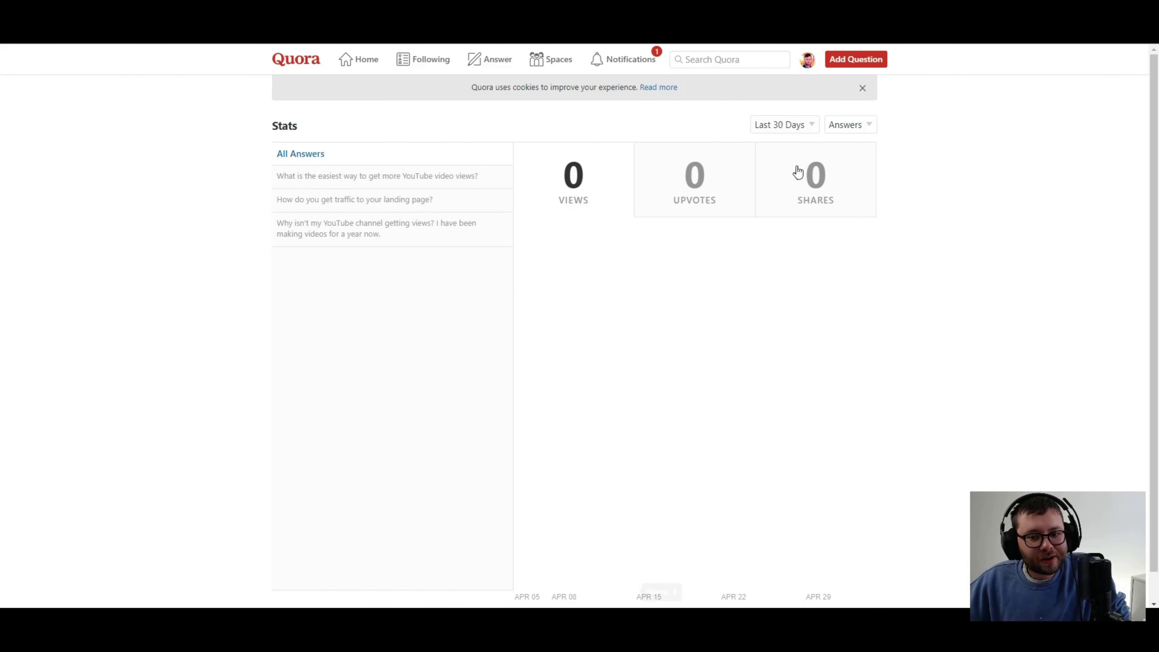
# Show Quora answer stats for All Time and check the views and upvote figures.
pyautogui.click(784, 129)
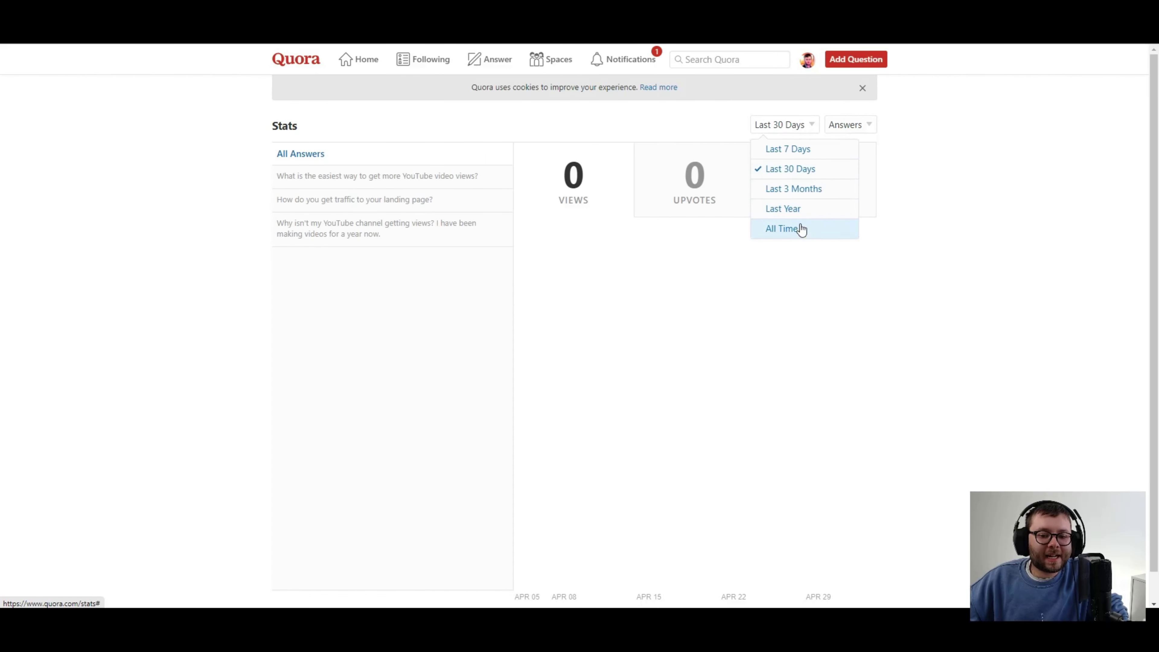
pyautogui.click(799, 227)
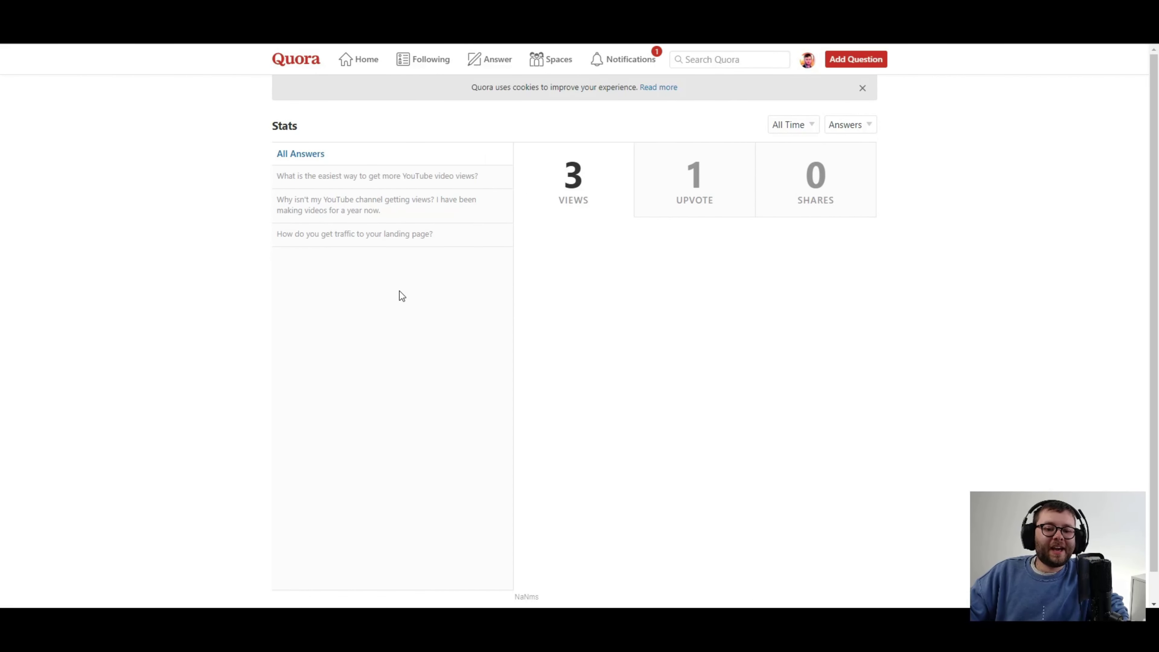
pyautogui.click(736, 239)
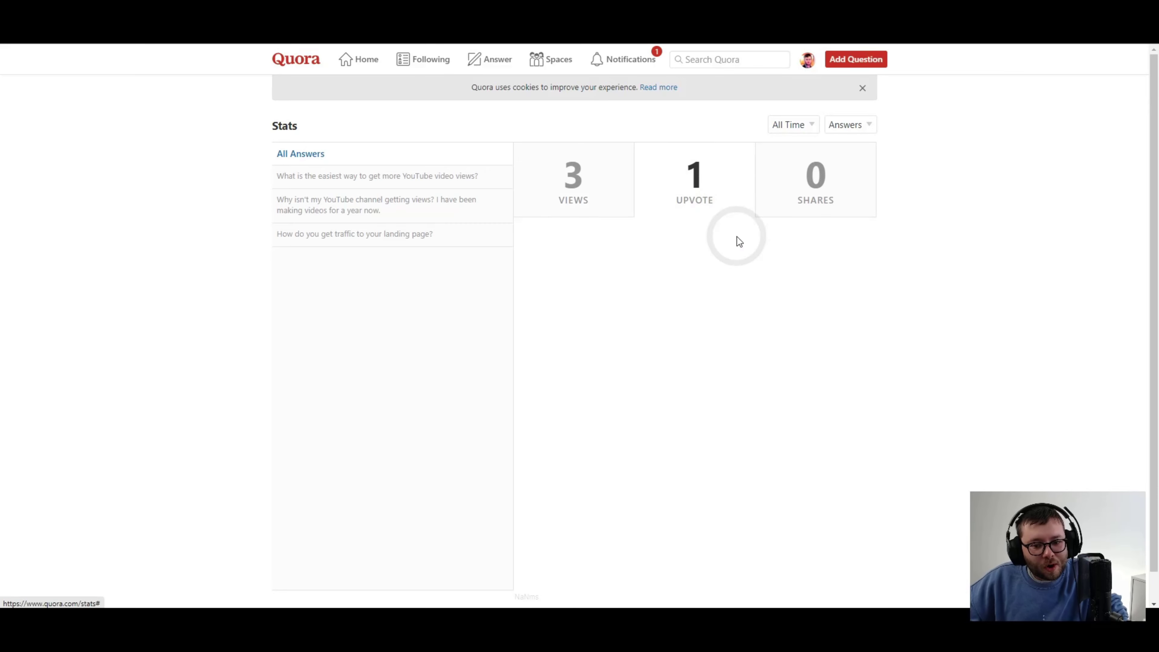
pyautogui.click(618, 194)
pyautogui.click(680, 180)
# Open the upvote notification for the YouTube video views answer.
pyautogui.click(622, 58)
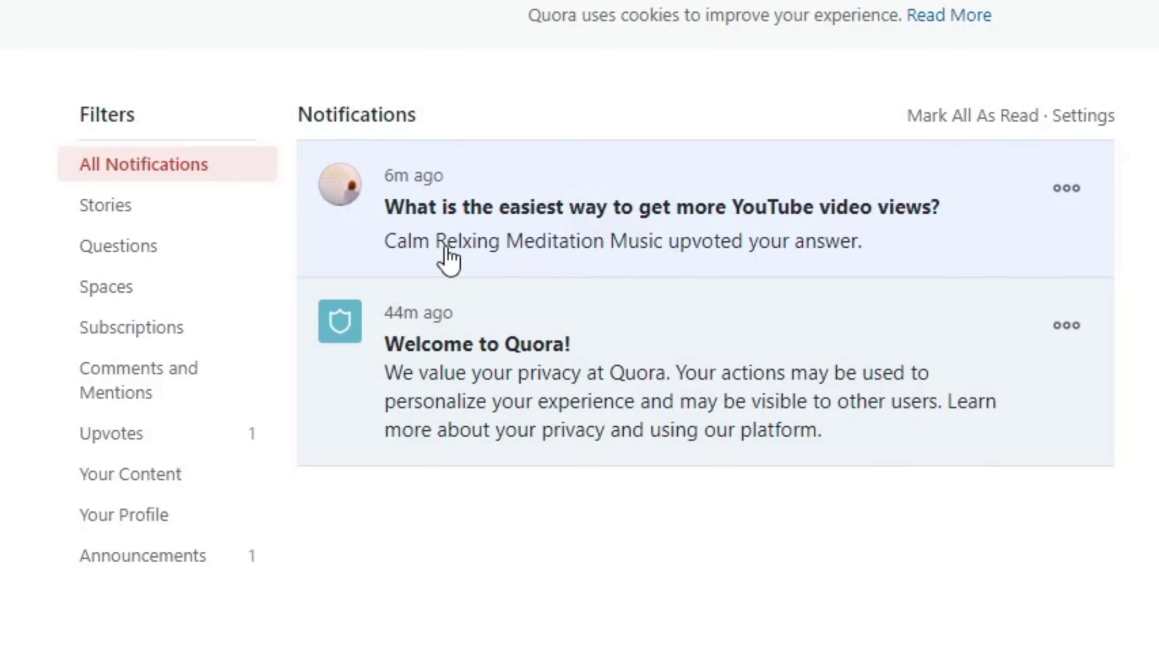
pyautogui.click(476, 189)
pyautogui.scroll(-15, 747, 360)
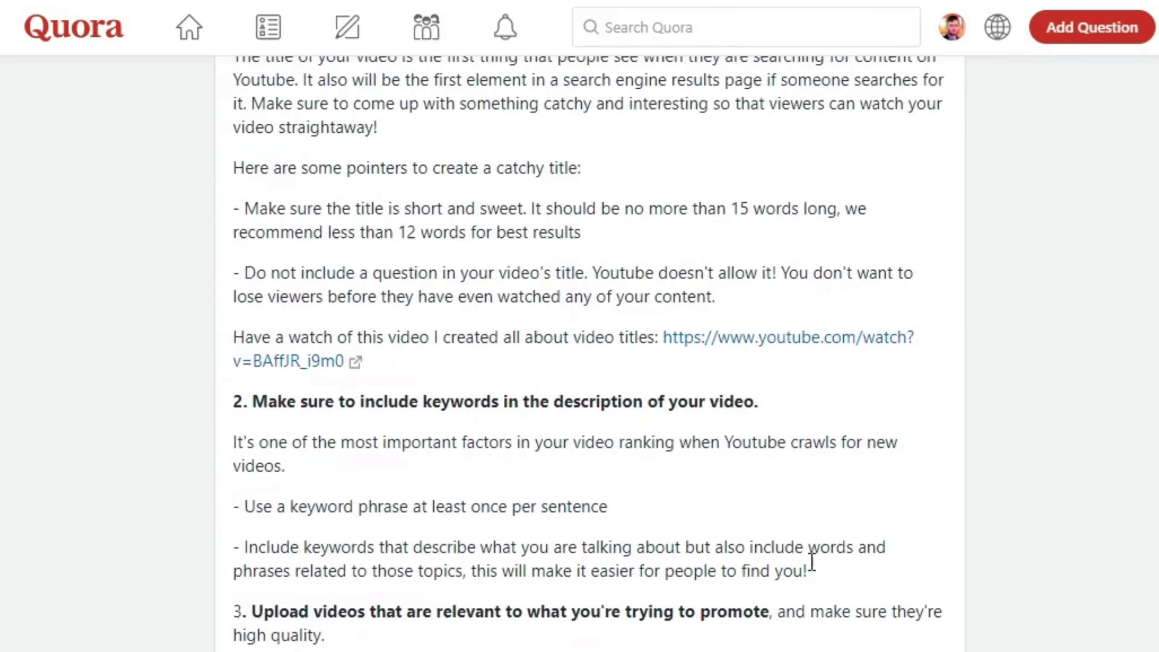
pyautogui.scroll(15, 808, 557)
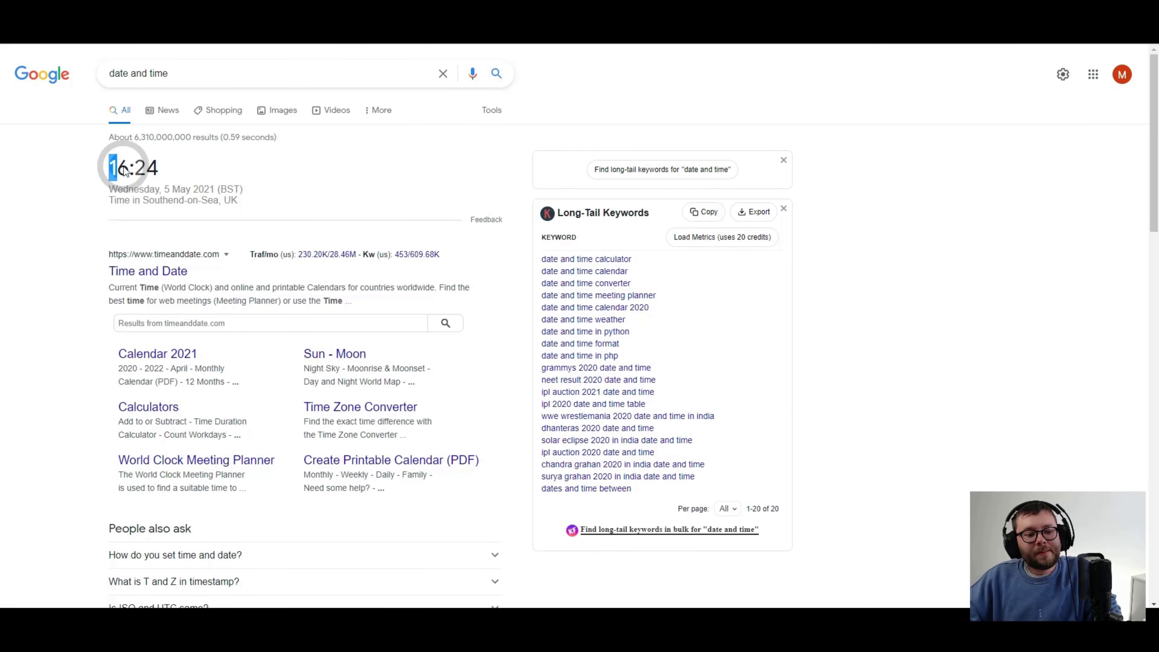
# Select the current time, 16:24, in Google's date and time result.
pyautogui.moveTo(118, 166); pyautogui.dragTo(170, 171)
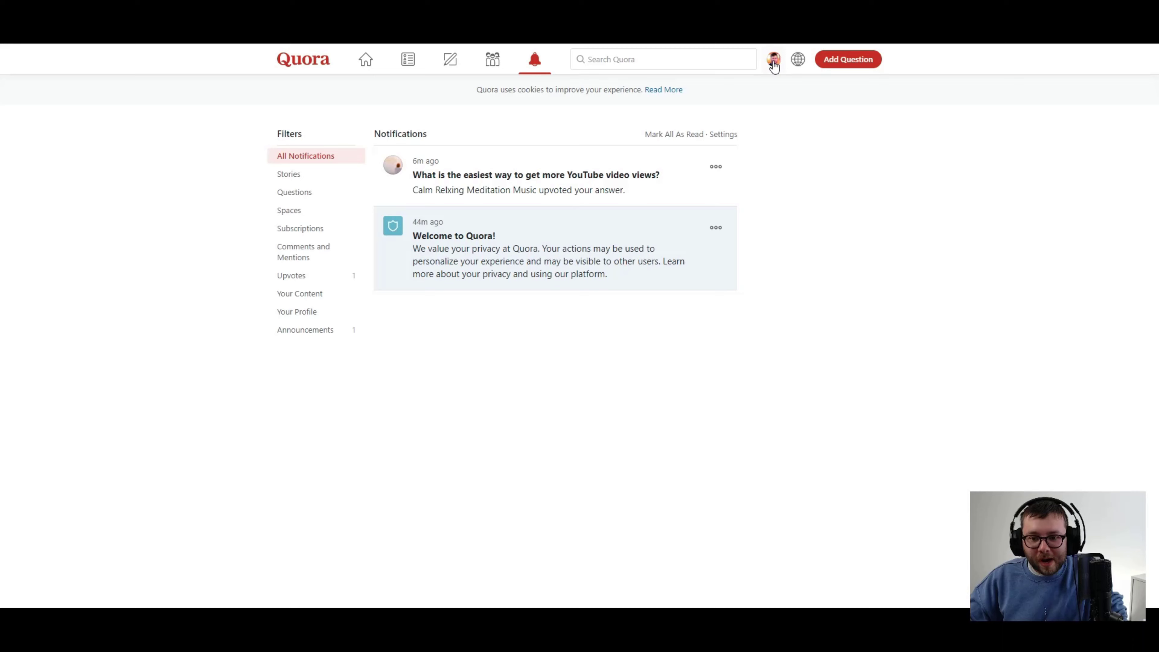
# Open Quora's answer Stats page with the range set to All Time.
pyautogui.click(775, 59)
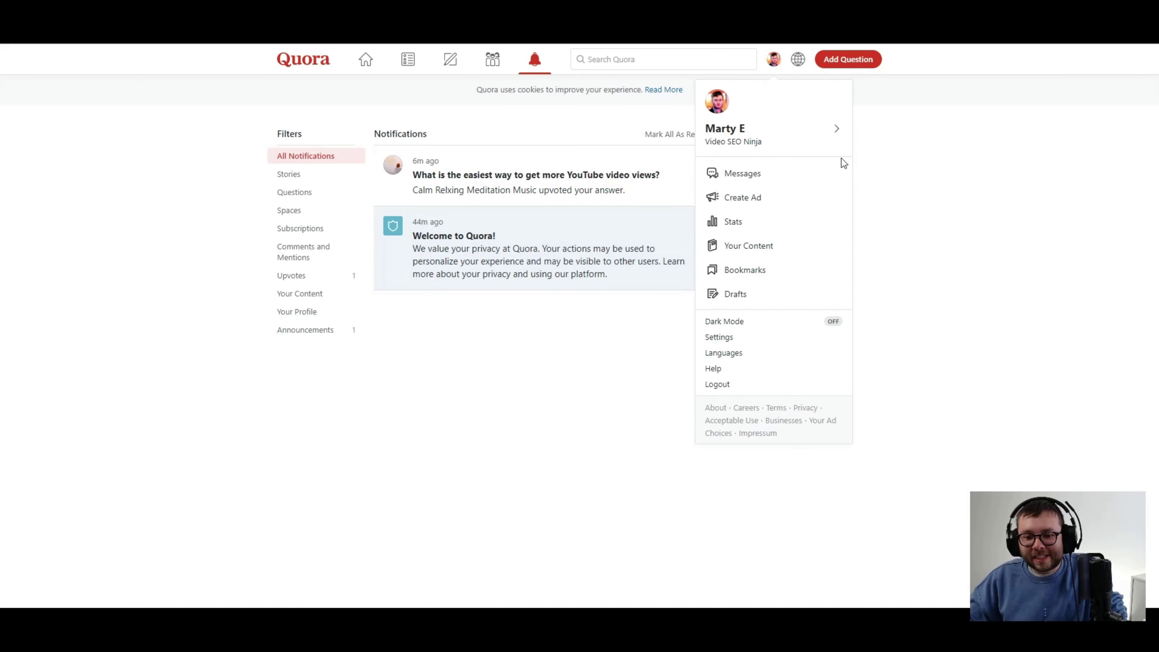
pyautogui.click(744, 223)
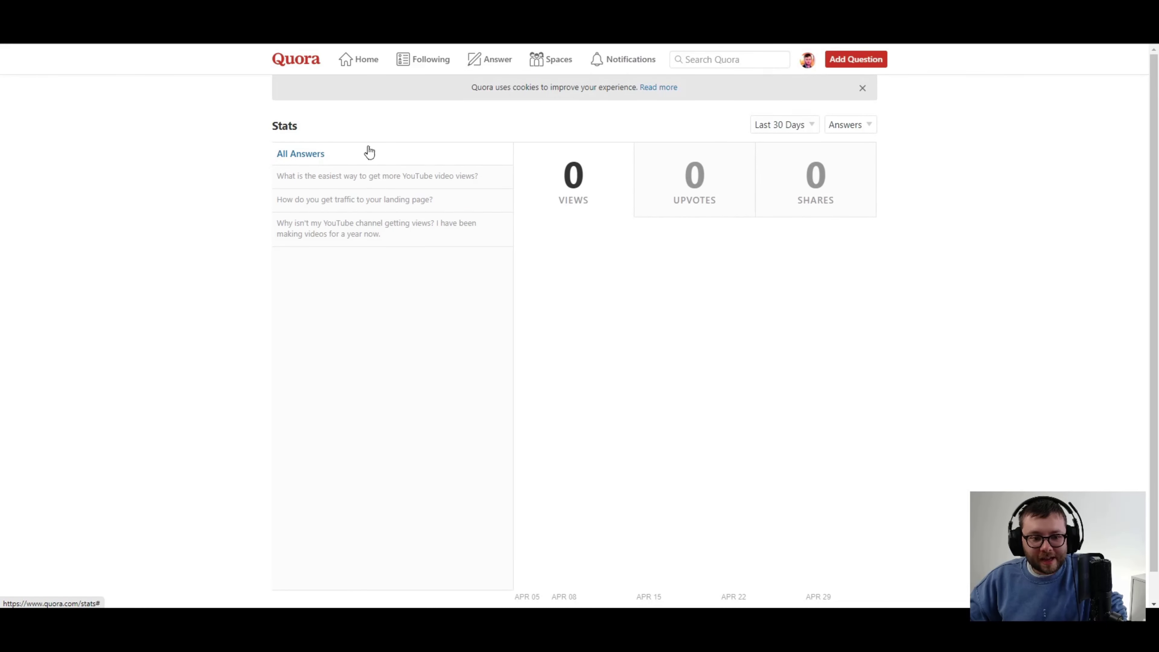
pyautogui.click(784, 124)
pyautogui.click(792, 226)
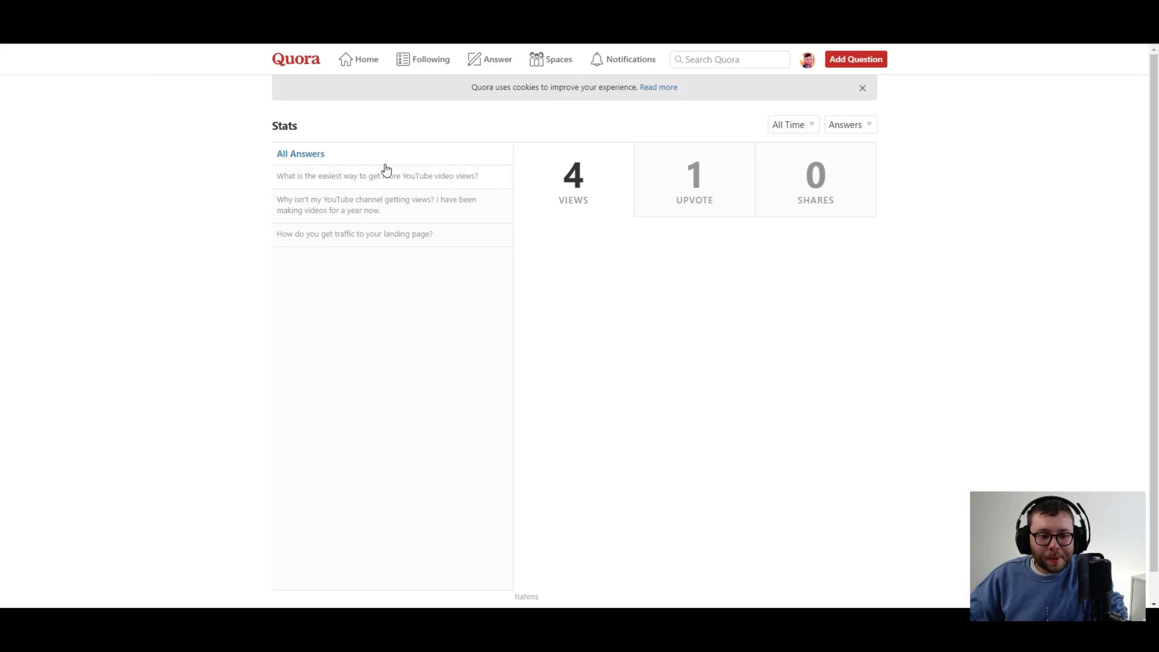
# Check stats for the YouTube video views, channel views and landing page traffic answers.
pyautogui.click(383, 176)
pyautogui.click(390, 208)
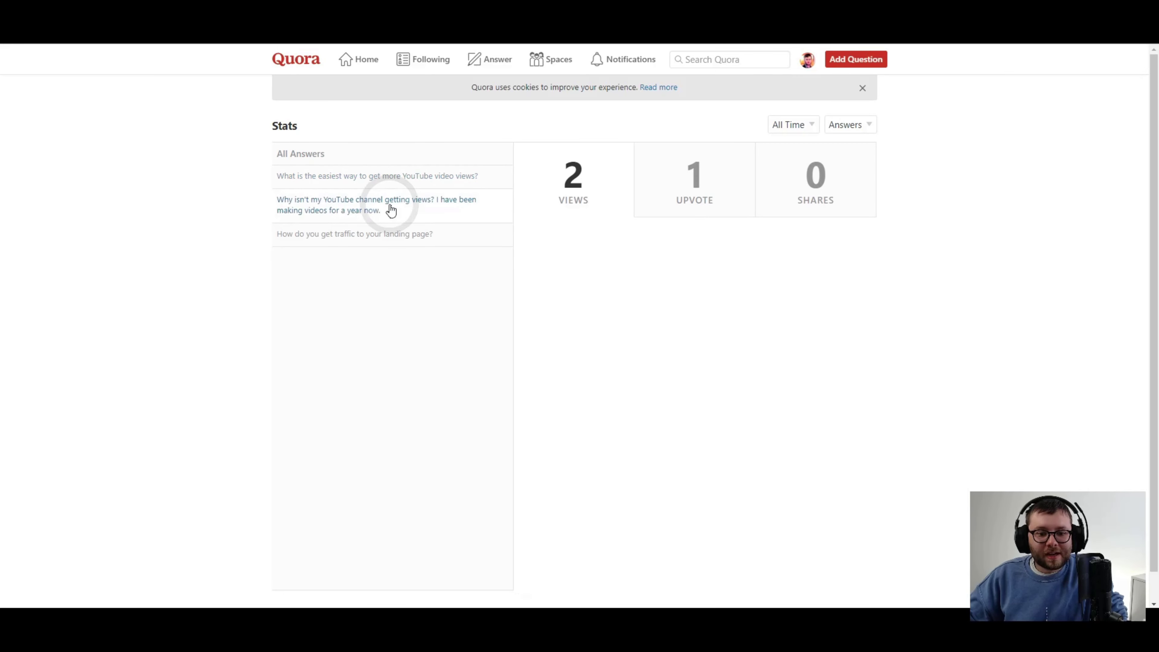
pyautogui.click(397, 233)
pyautogui.click(396, 177)
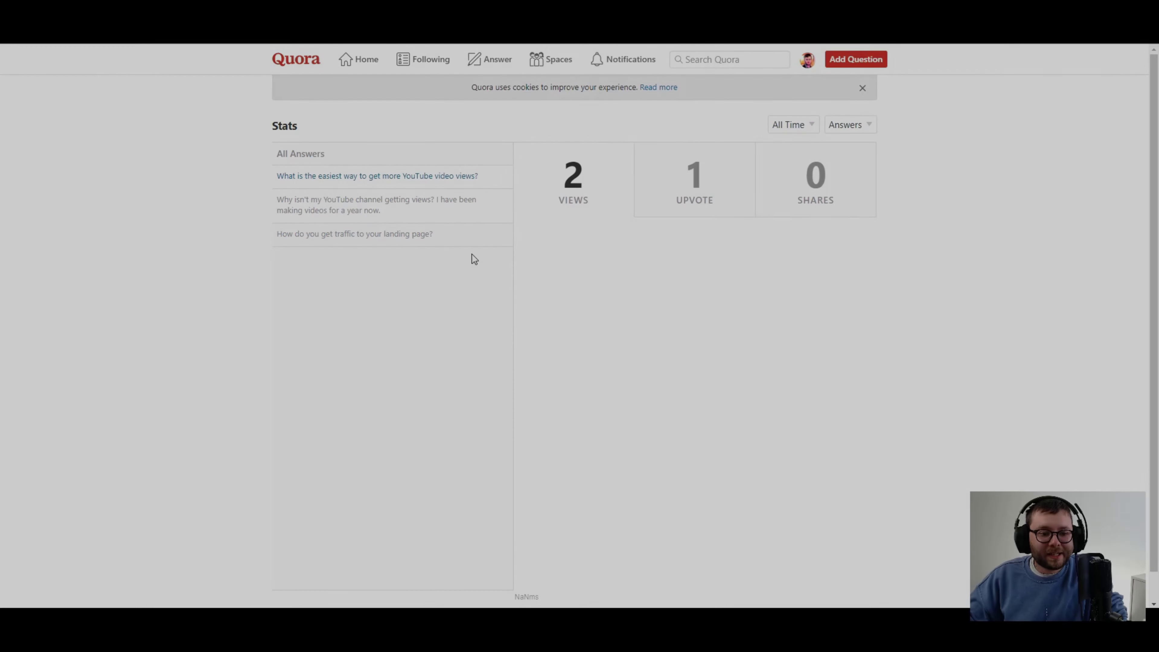